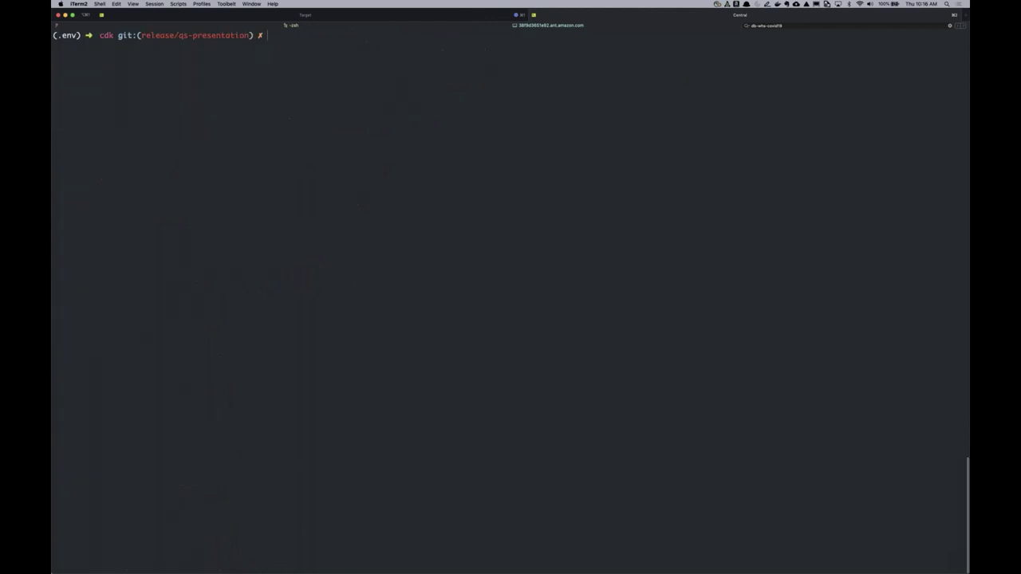
Enlarge the text in the Target terminal session and clear its output.
key("super+bracketleft")
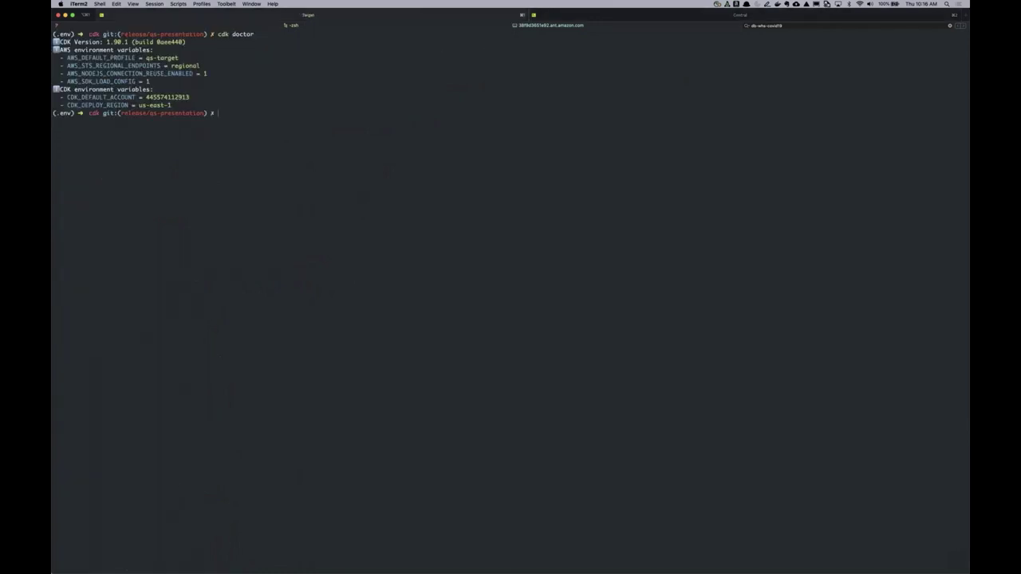
key("super+alt+z")
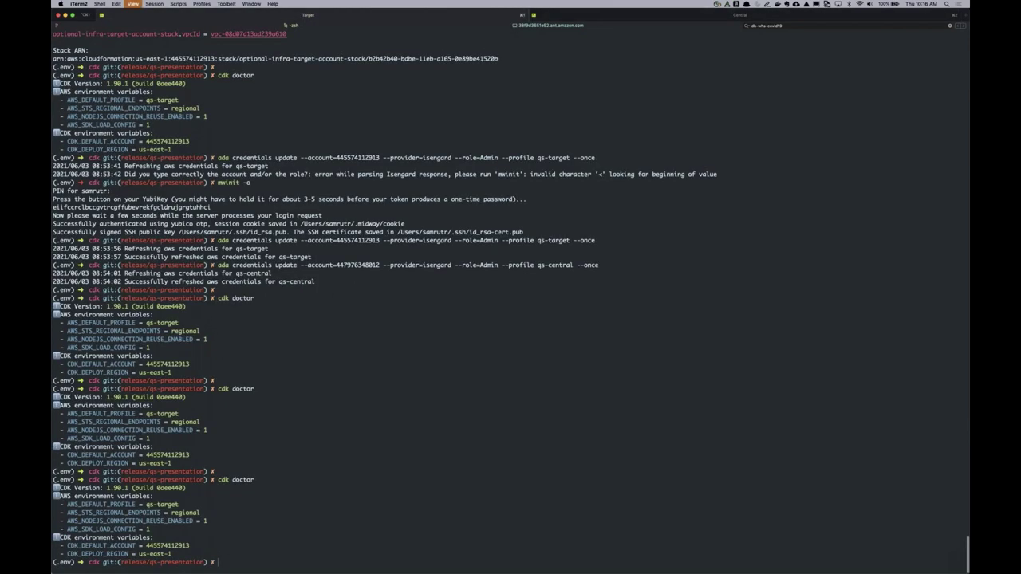
key("super+equal")
key("super+equal")
key("super+equal")
key("super+equal")
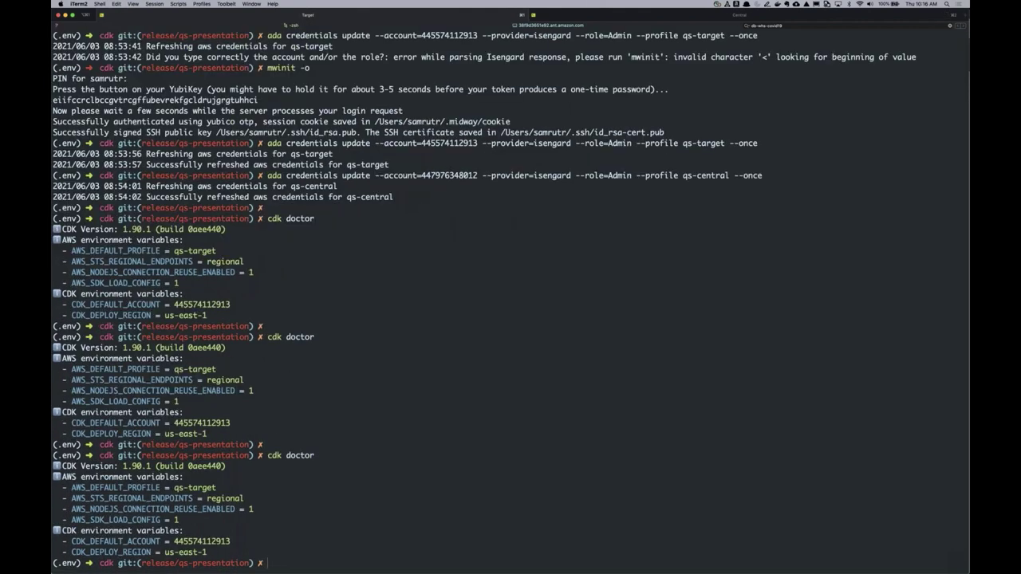
key("super+k")
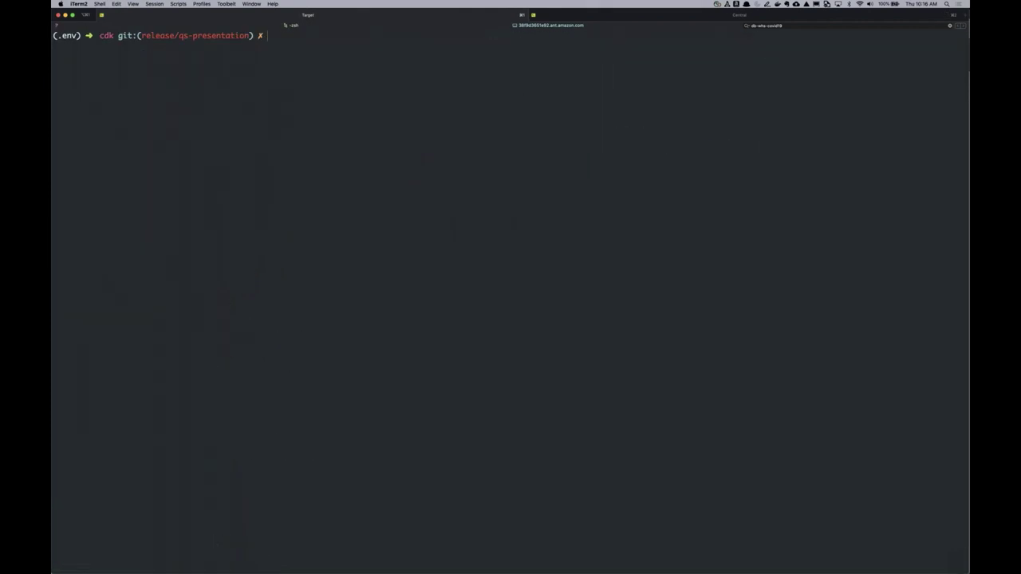
Run cdk doctor in the Central session and in the cleared Target session to check their AWS profiles.
key("super+]")
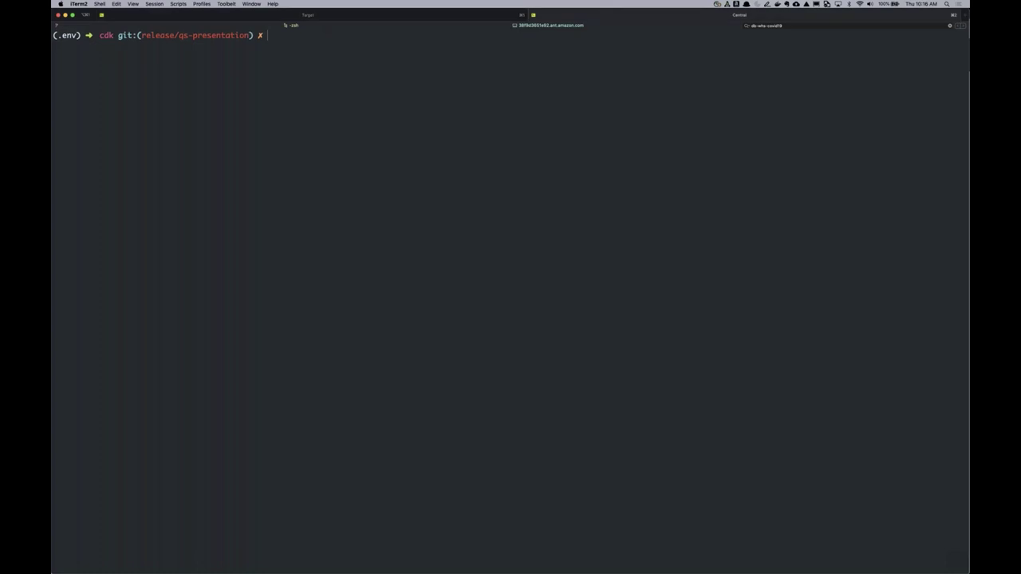
type("cdk doctor")
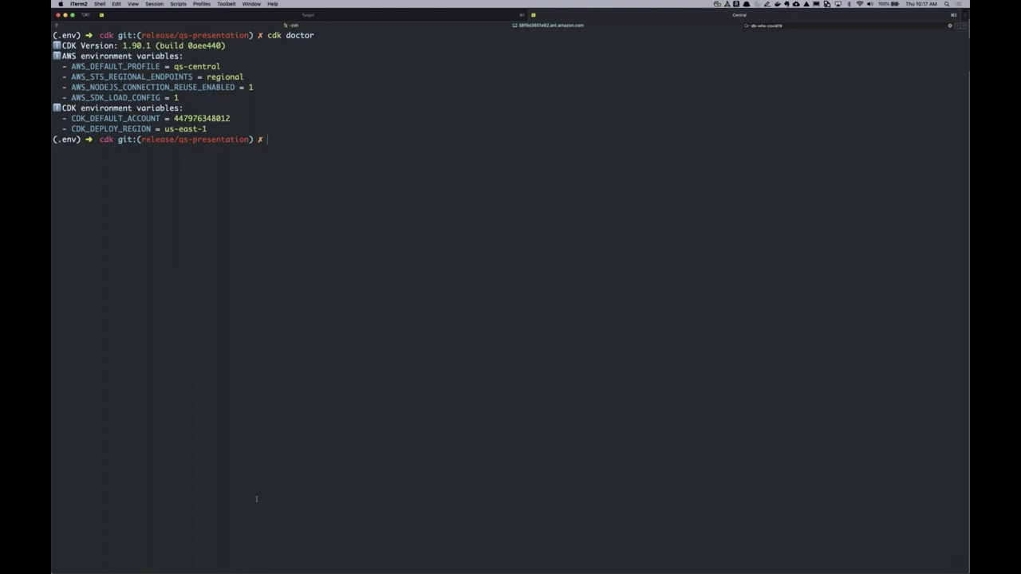
type("cd")
key("BackSpace")
key("BackSpace")
key("ctrl+l")
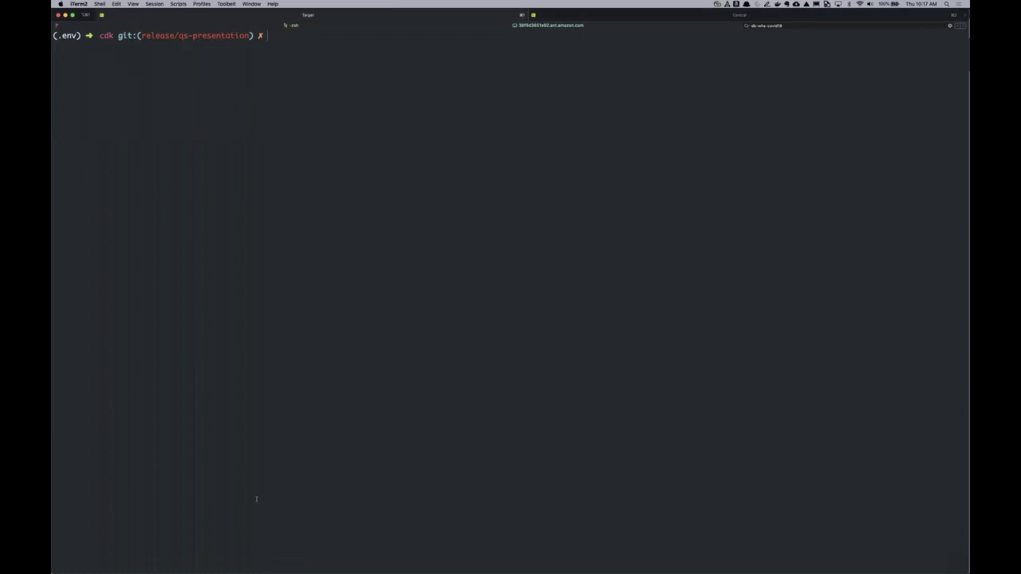
type("cdk doctor")
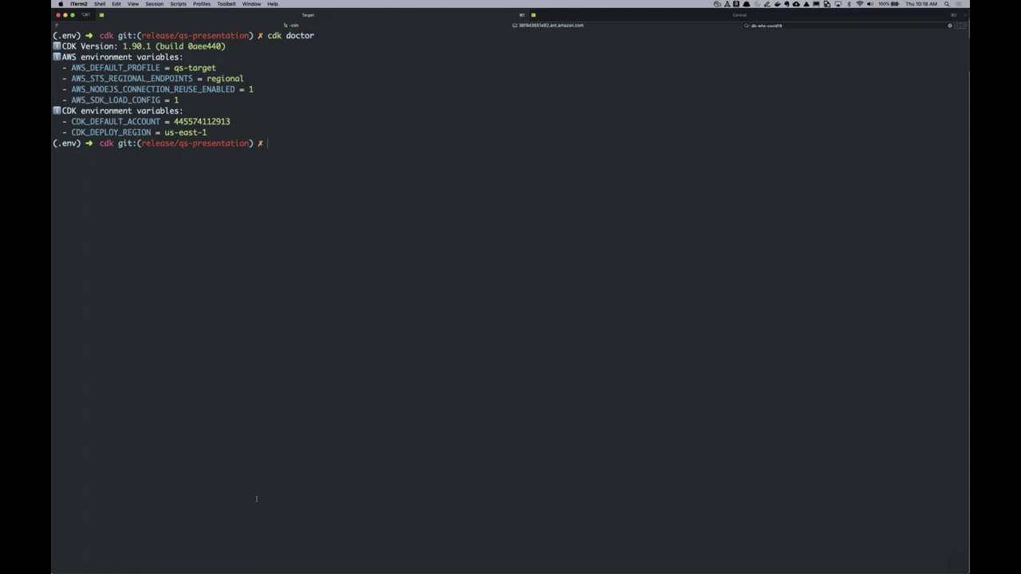
In the Central session, print the working directory and list its contents with ls and ls -al.
key("super+grave")
type("cdk")
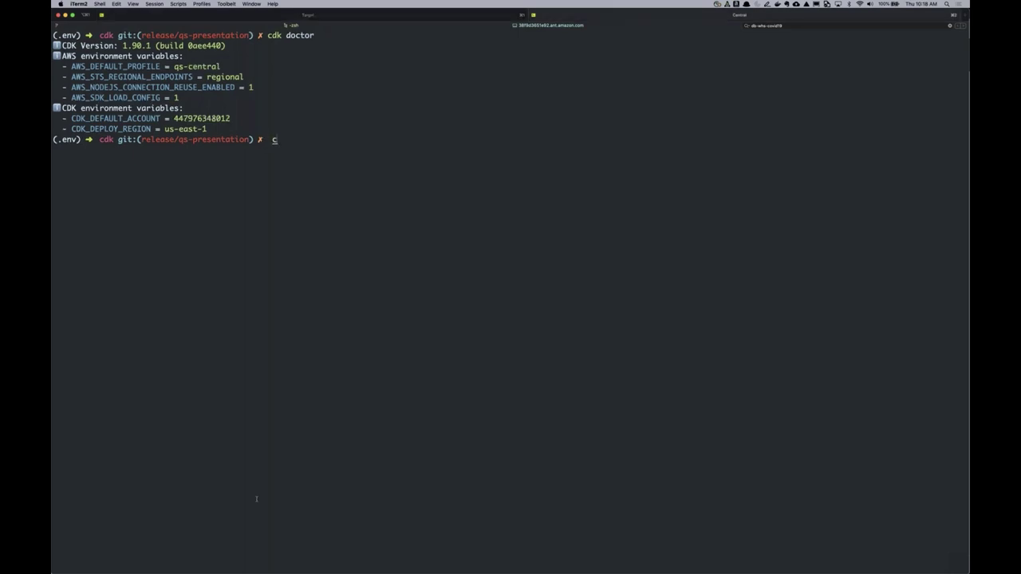
key("BackSpace")
key("BackSpace")
key("BackSpace")
type("pwd")
key("Return")
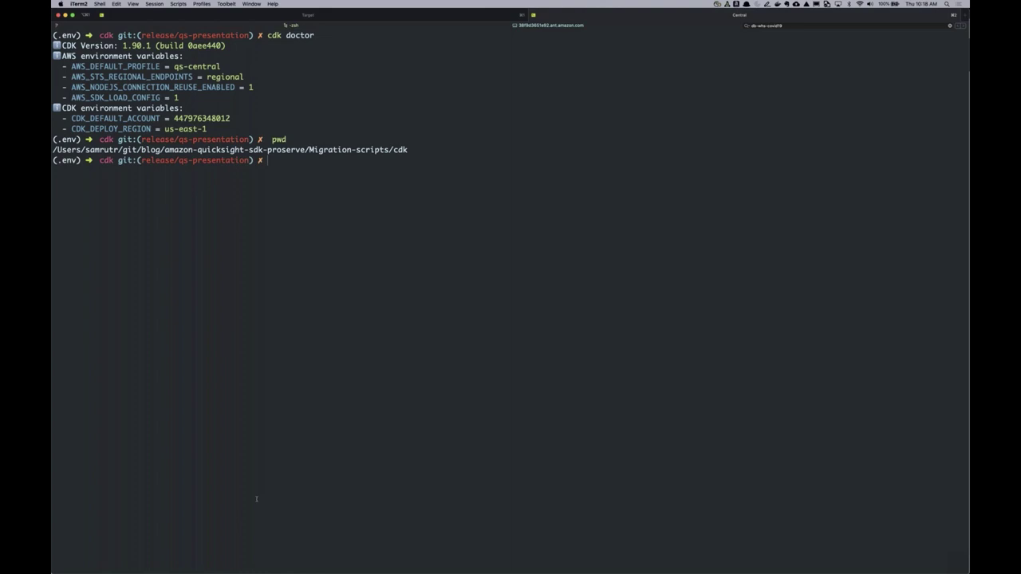
type("ls")
key("Return")
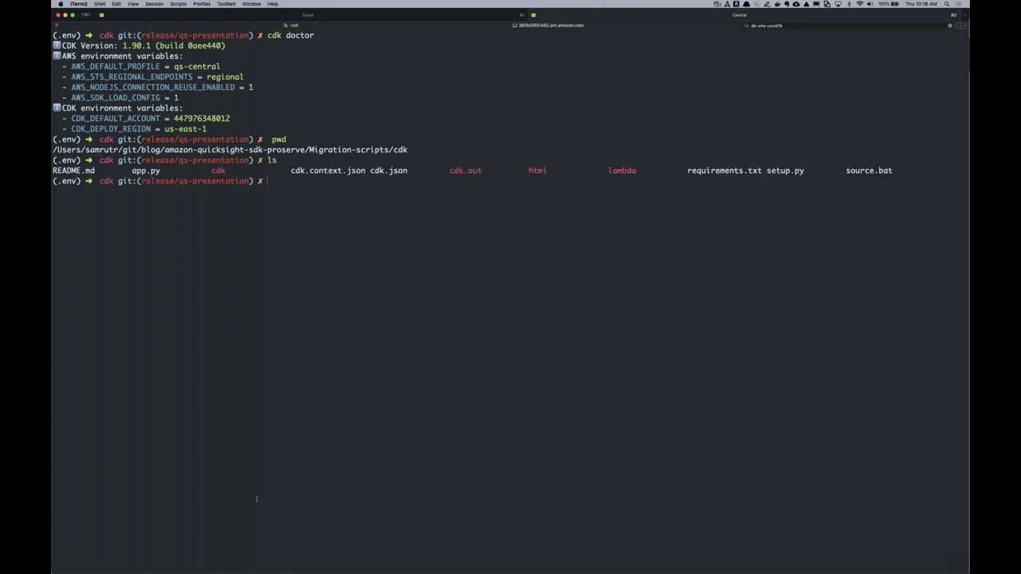
type("ls -al")
key("Return")
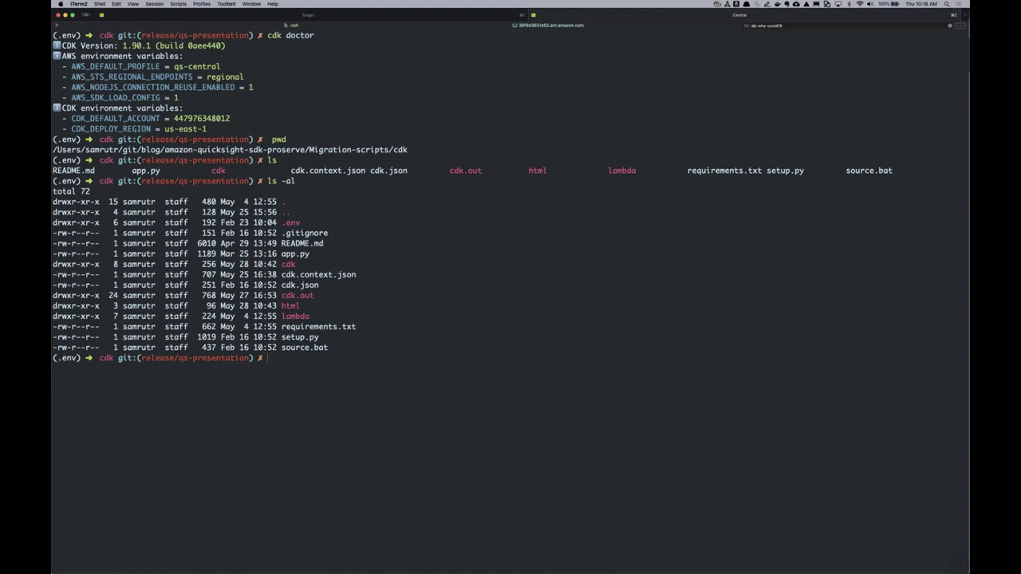
List the CDK app's stacks with cdk ls and view the Architecture slide in the PowerPoint presentation.
type("cdk ls")
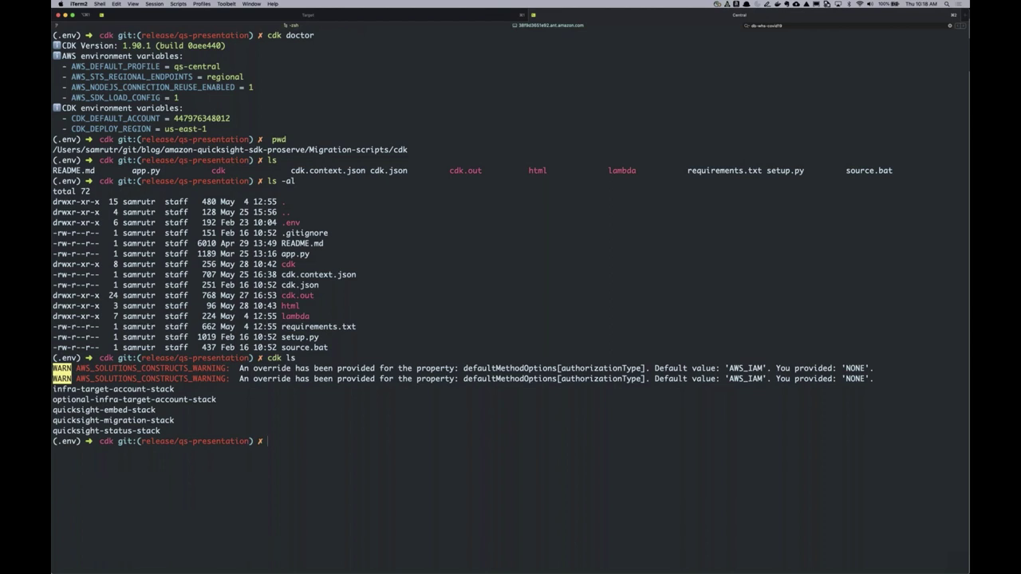
key("super+1")
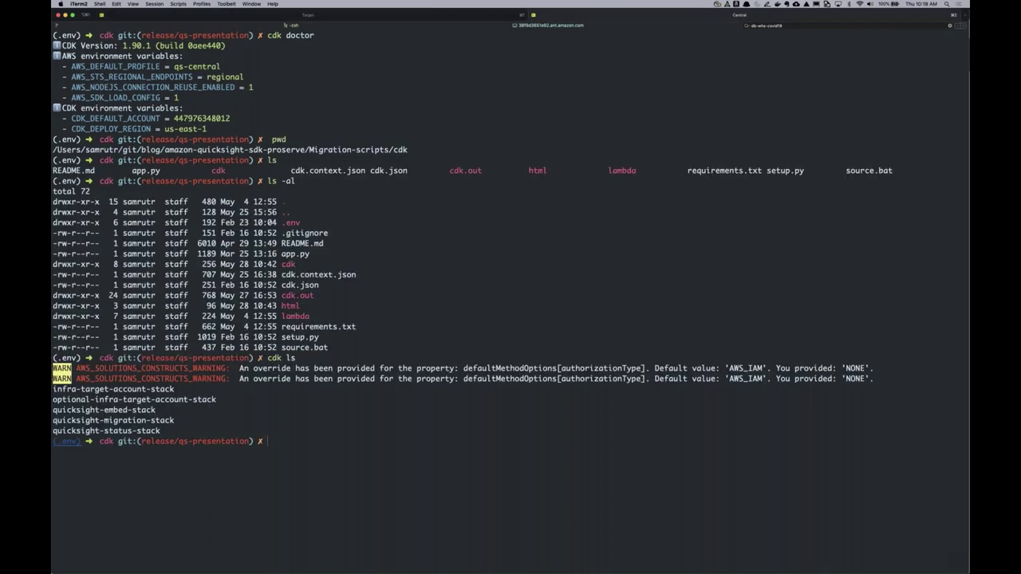
key("ctrl+Right")
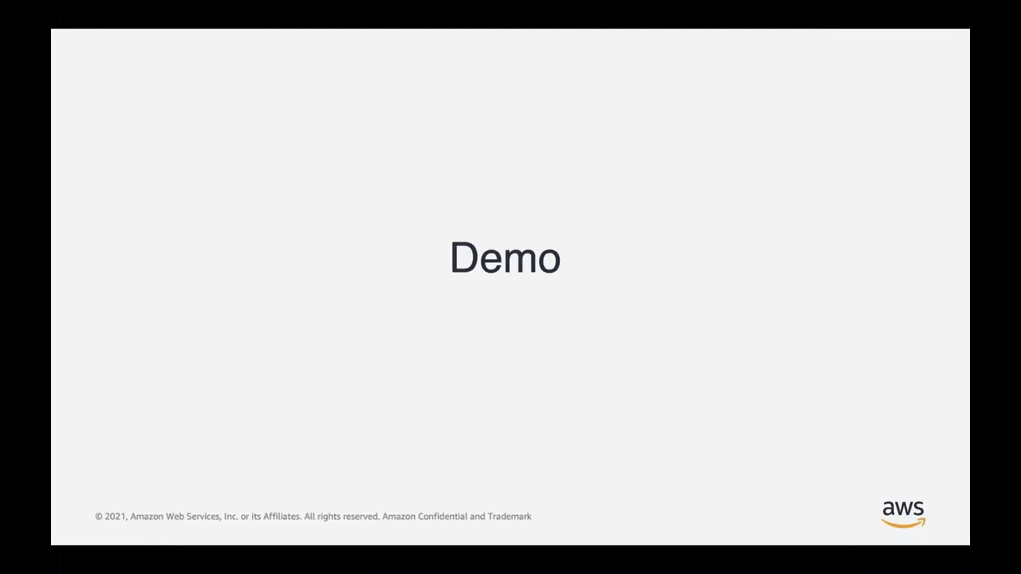
key("Right")
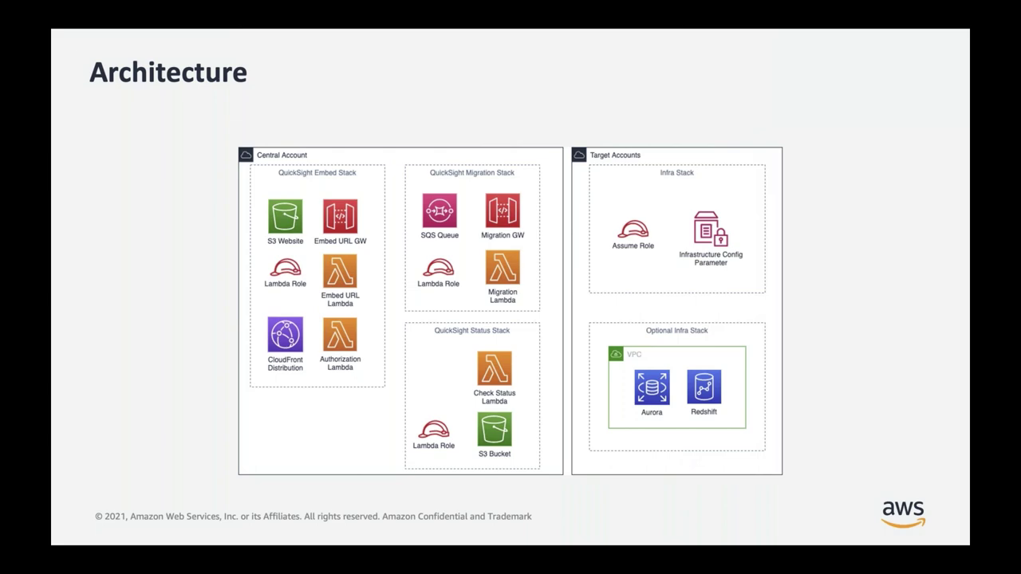
Back in the Central terminal session, recall and run cdk deploy quicksight-embed-stack from the command history.
key("ctrl+Left")
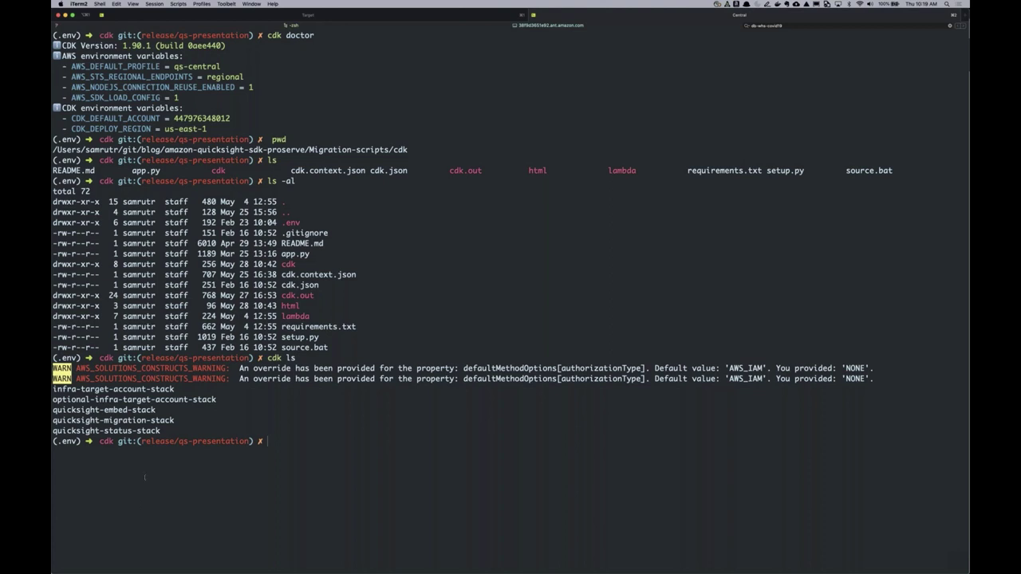
double_click(103, 410)
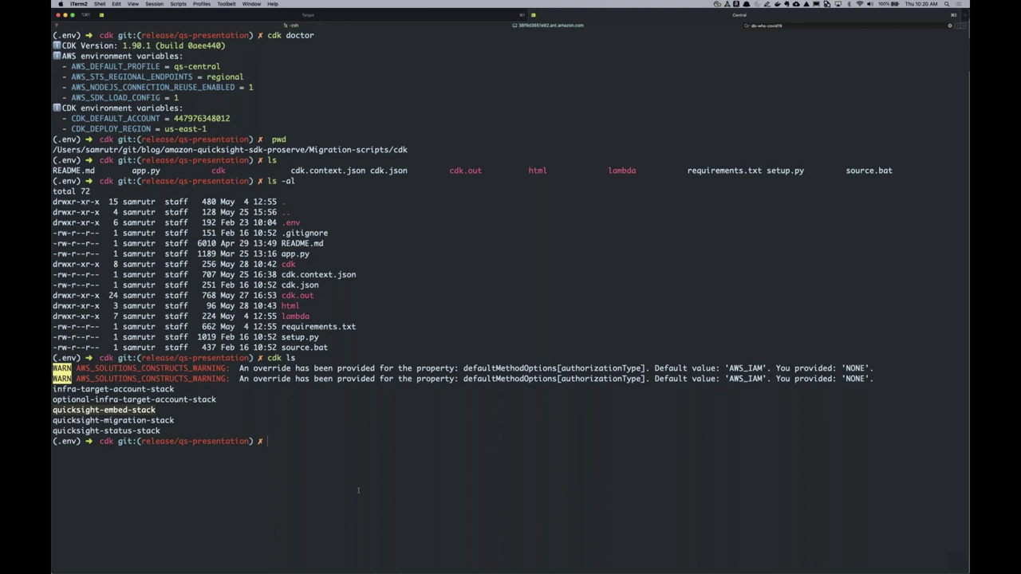
type("cdk")
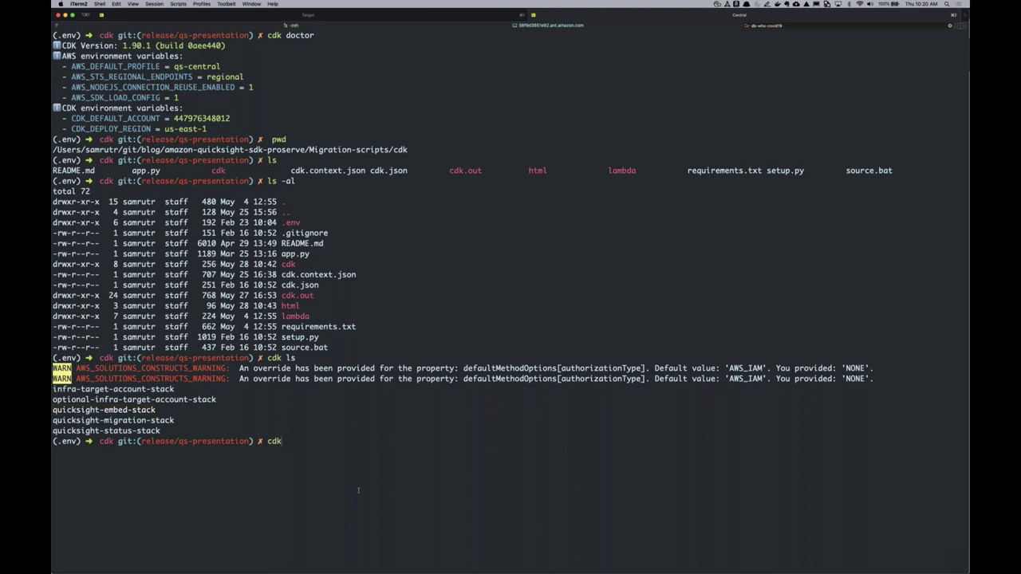
type(" deplo")
key("ctrl+r")
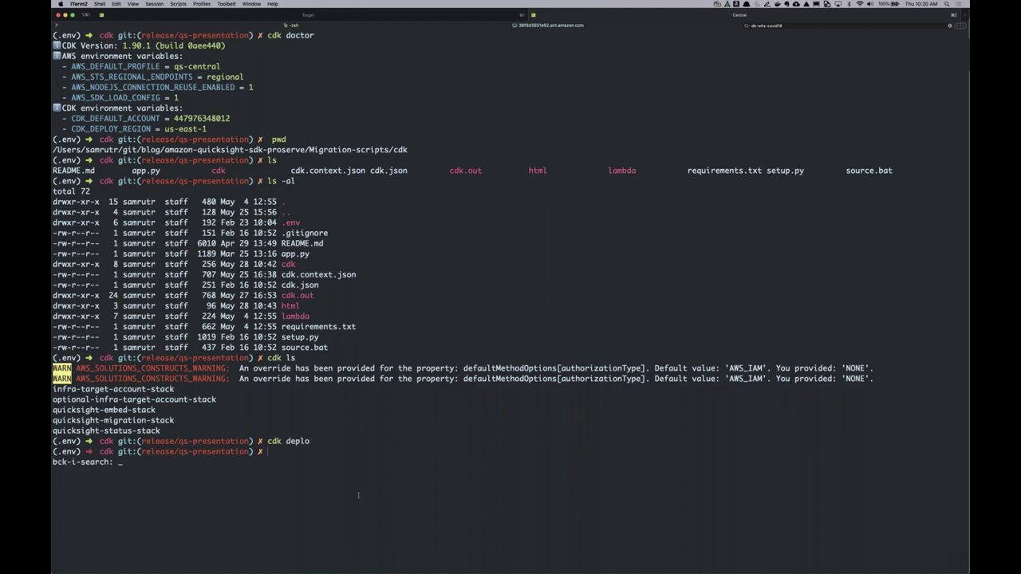
type("deploy")
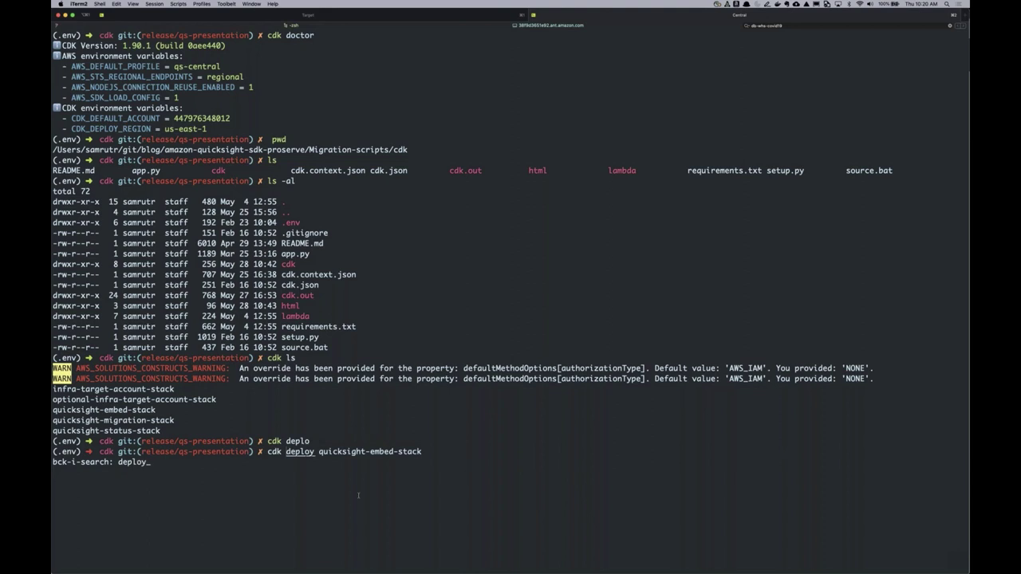
key("Return")
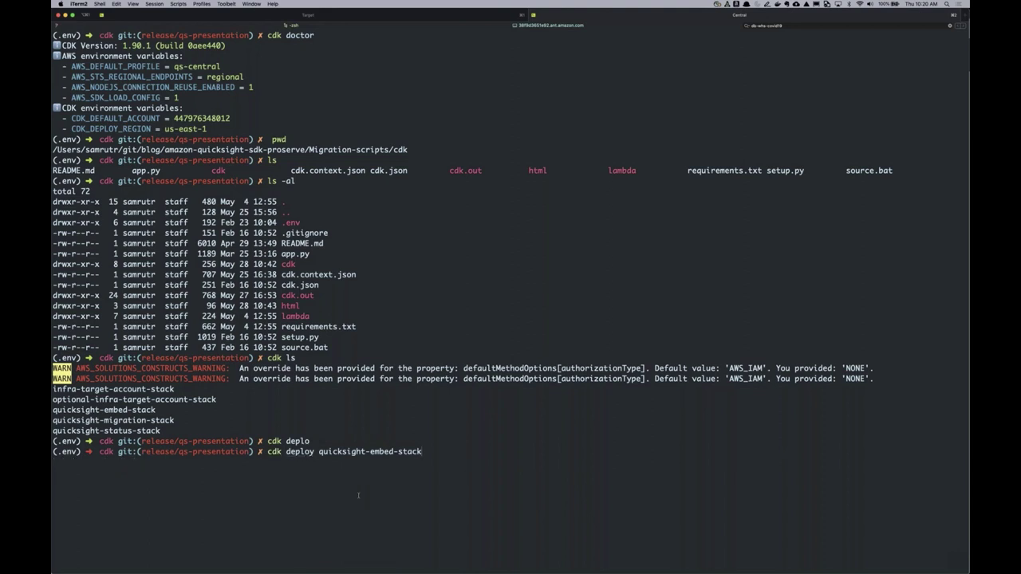
key("Return")
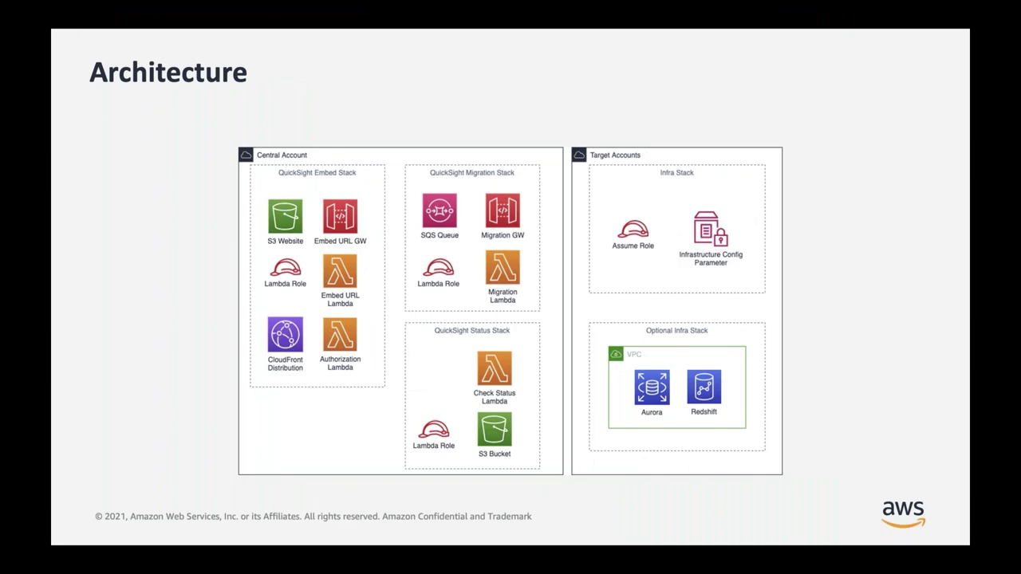
Switch to Firefox and view the CloudFormation stacks of the target account and of the central account.
key("ctrl+Left")
key("super+Tab")
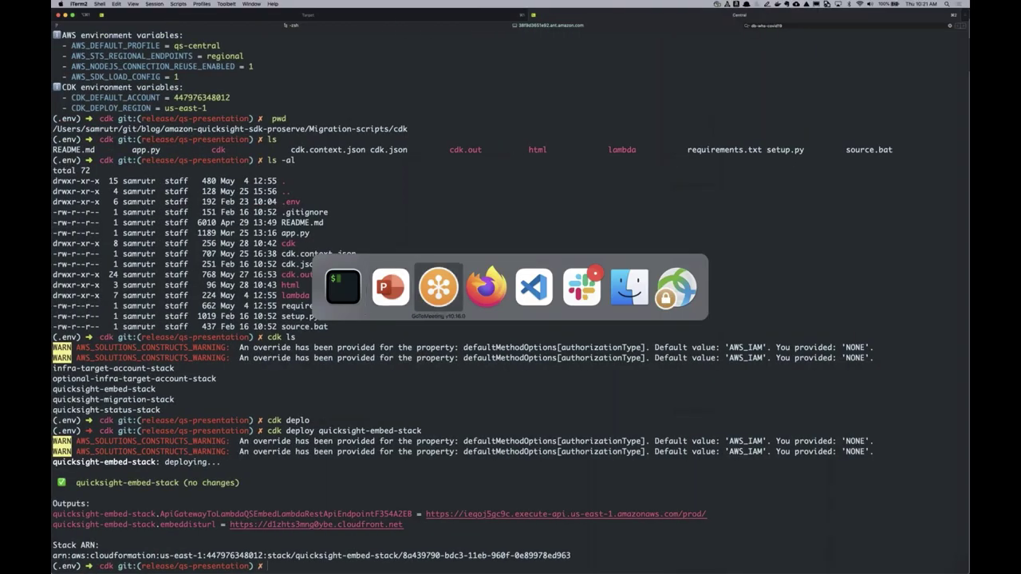
key("super+Tab")
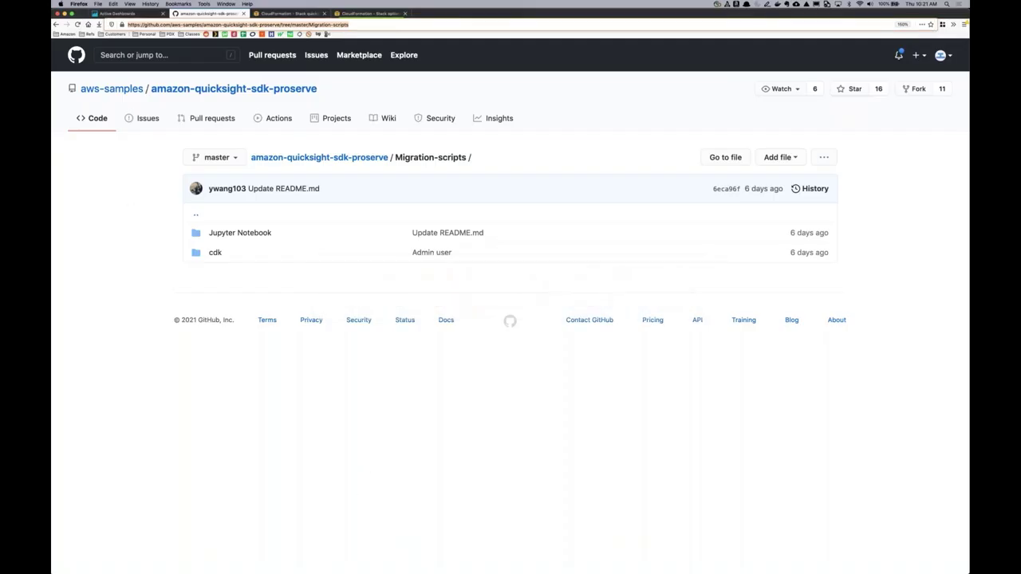
left_click(377, 14)
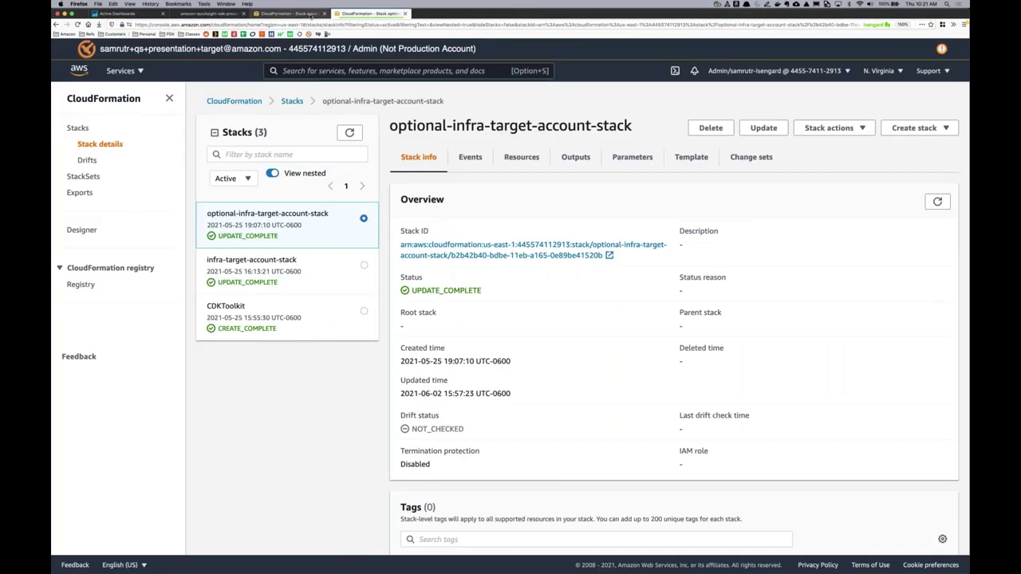
left_click(309, 13)
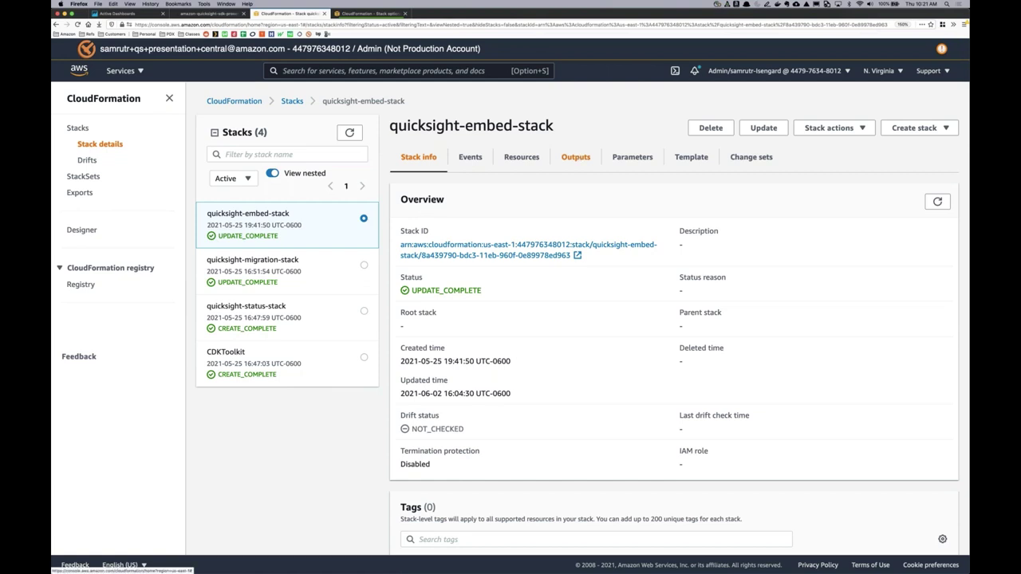
Review the outputs and the resources of quicksight-embed-stack, ending on its outputs.
left_click(572, 159)
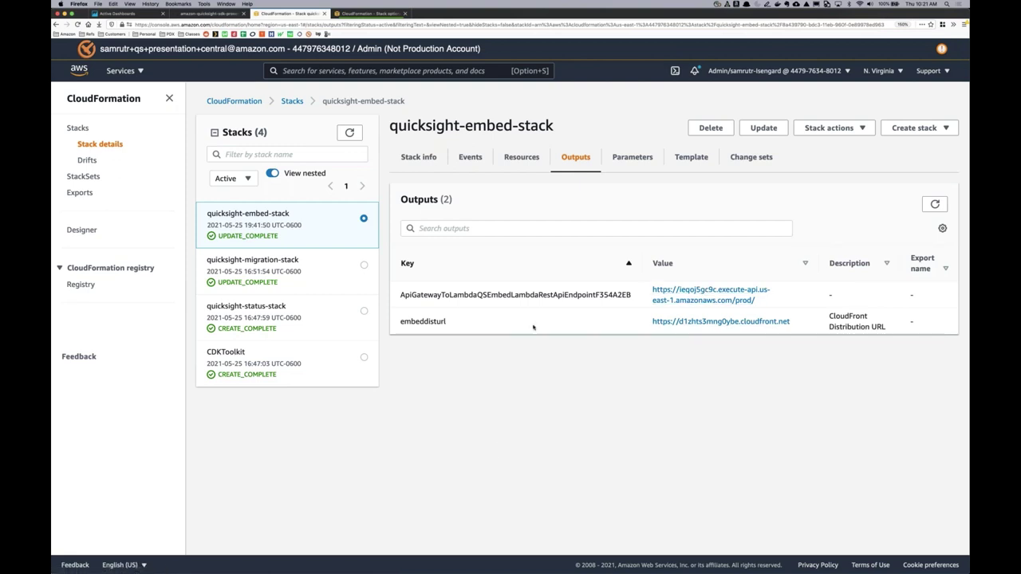
left_click(522, 158)
scroll(556, 316, "down", 5)
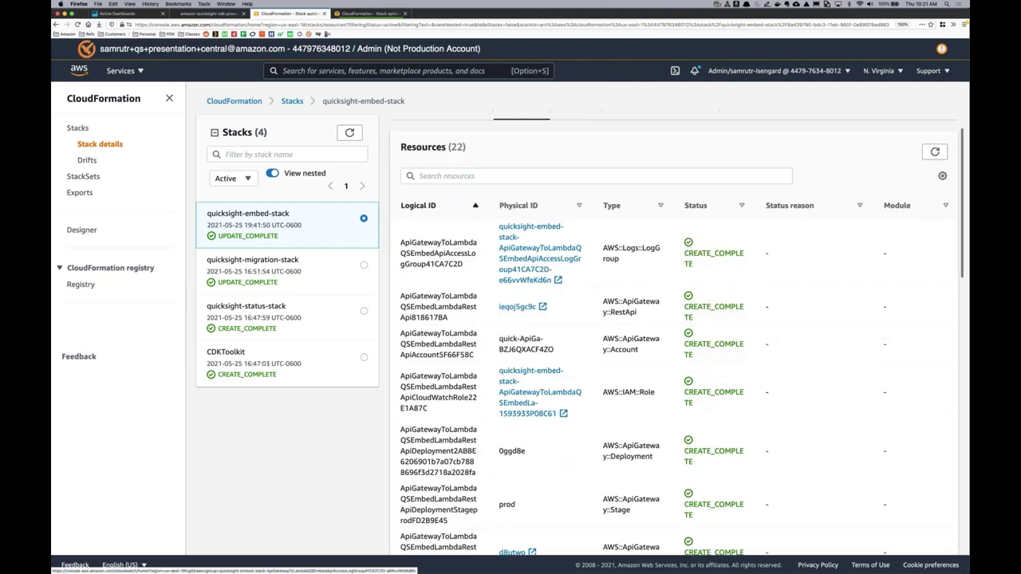
scroll(560, 311, "down", 5)
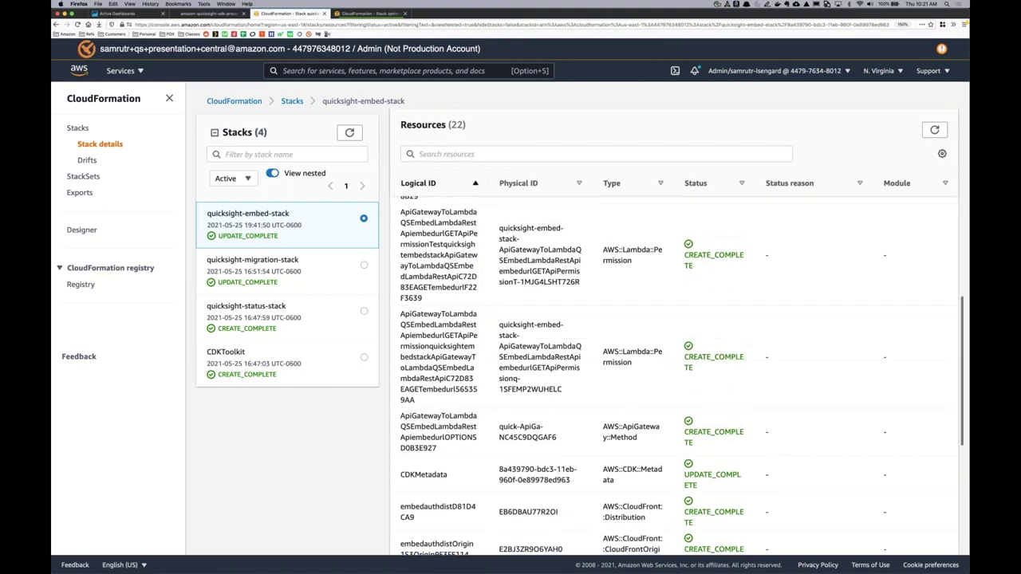
scroll(560, 312, "up", 10)
left_click(576, 157)
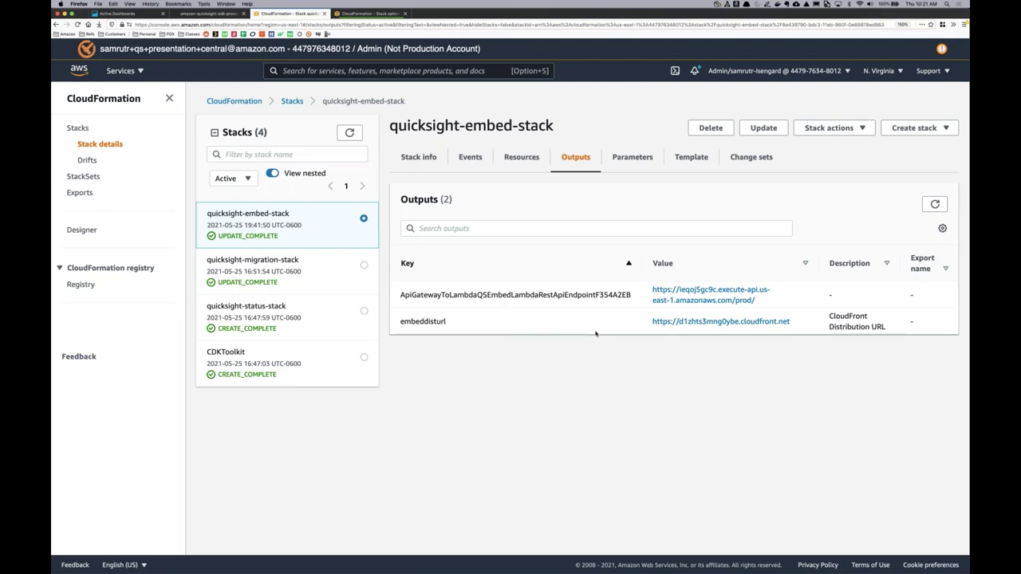
View the UI Based Migration slide in the PowerPoint presentation and return to CloudFormation in Firefox.
key("ctrl+Right")
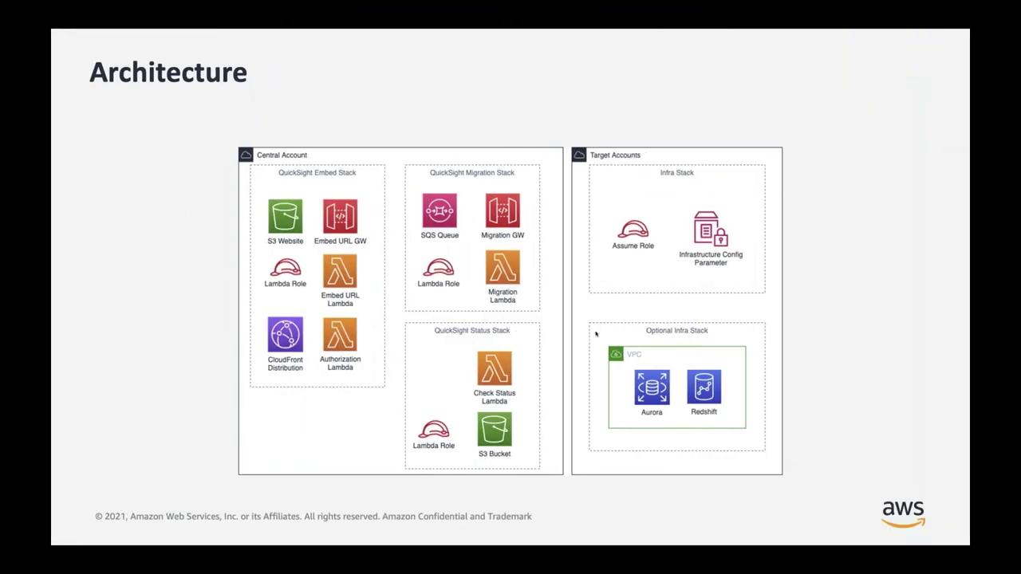
key("Right")
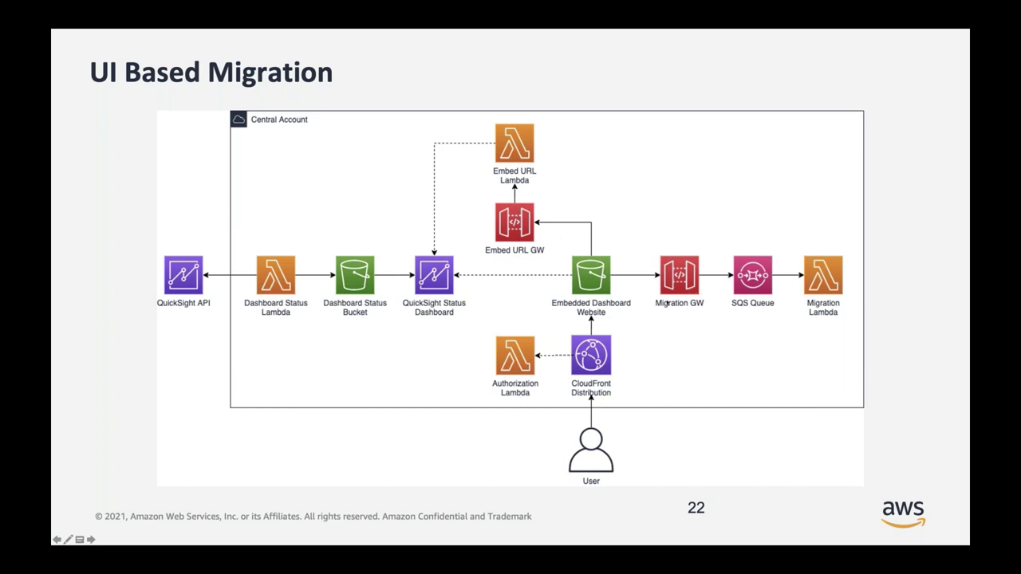
key("ctrl+Left")
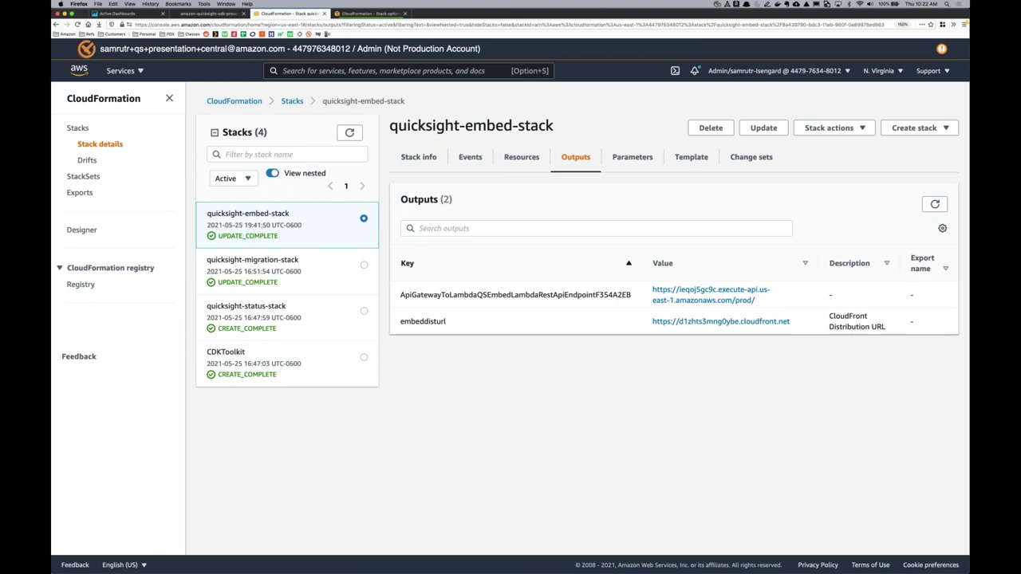
Search the AWS services for s3 and open the S3 console in a new tab.
left_click(370, 77)
type("s")
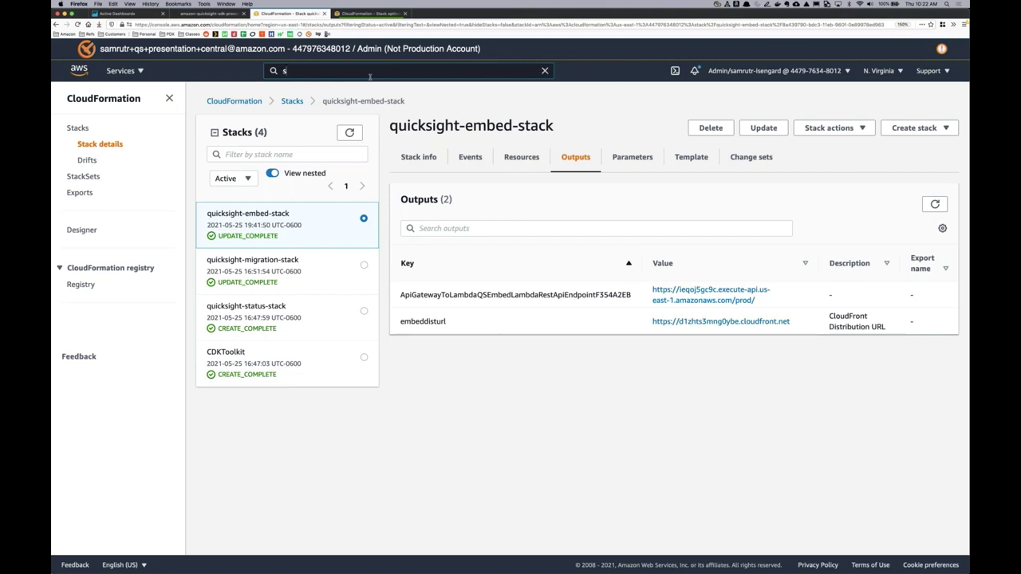
type("3")
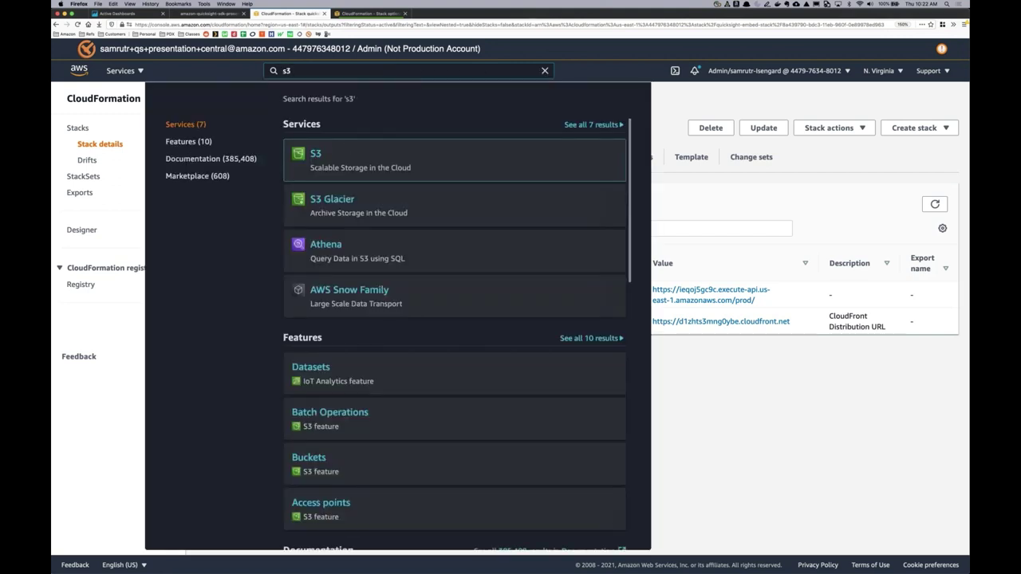
key("super+Return")
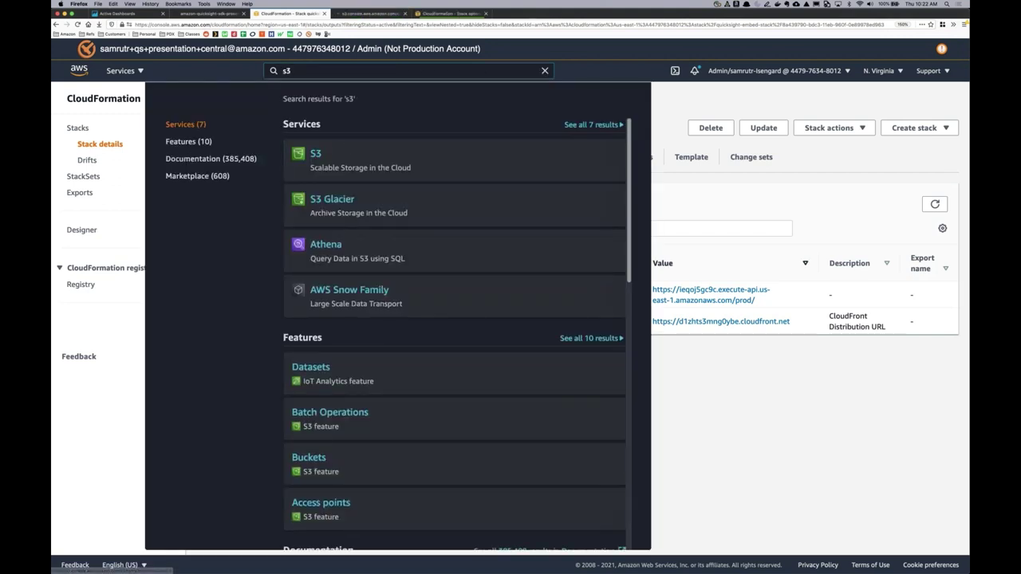
key("Escape")
key("ctrl+Tab")
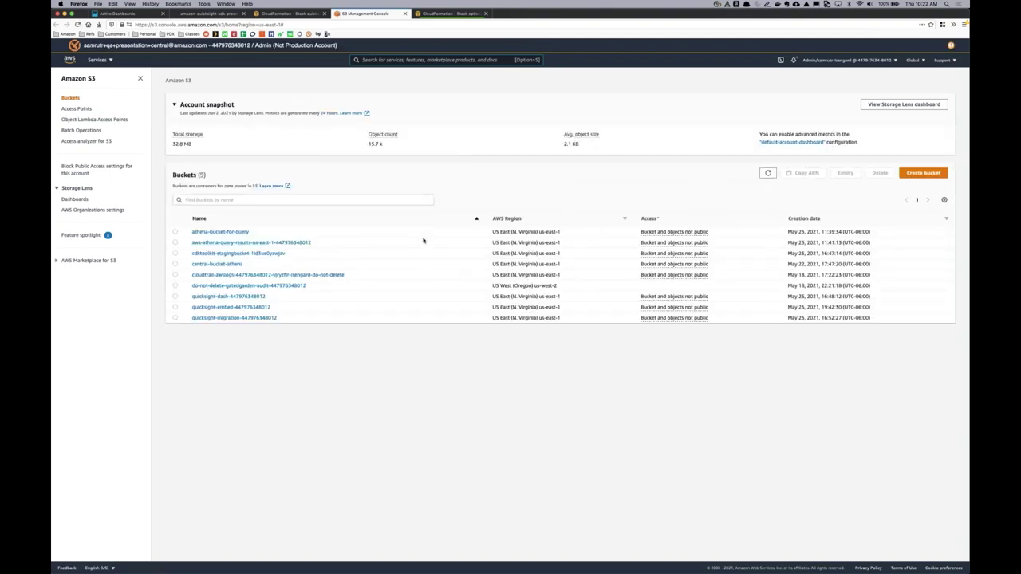
Enlarge the S3 page and open the quicksight-embed bucket to view its objects.
key("super+plus")
key("super+plus")
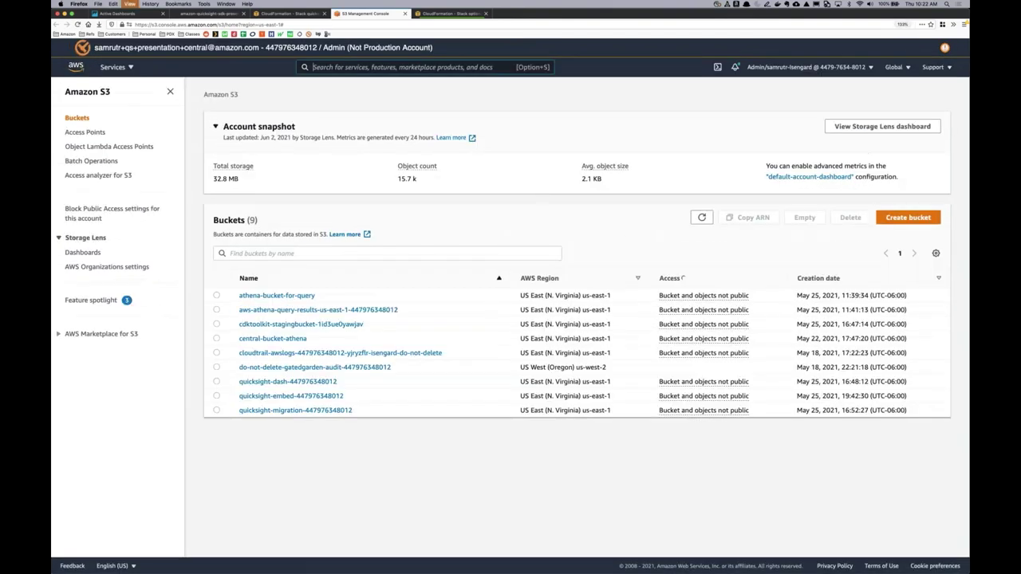
key("super+plus")
key("super+plus")
key("super+plus")
key("super+minus")
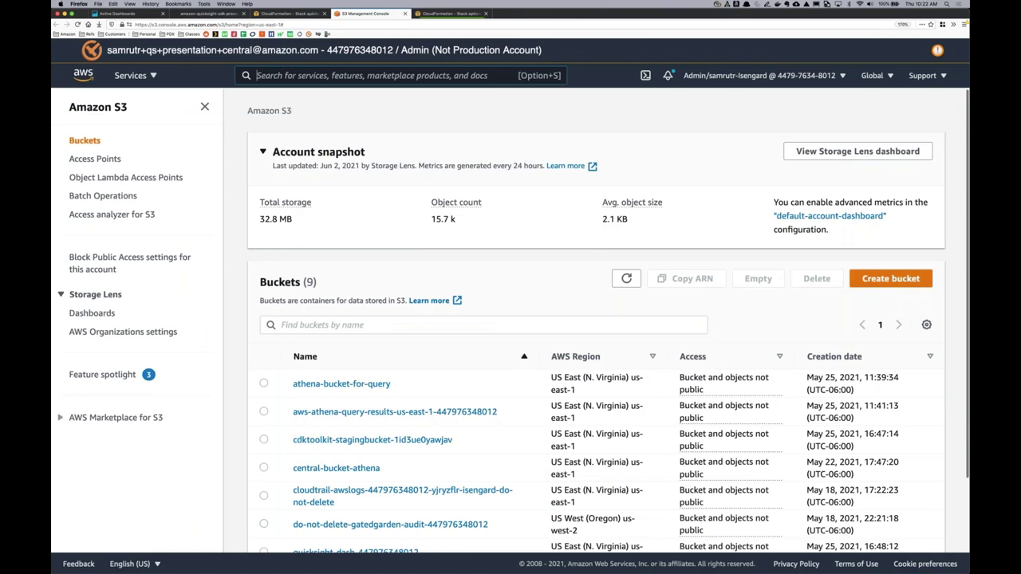
scroll(360, 463, "down", 2)
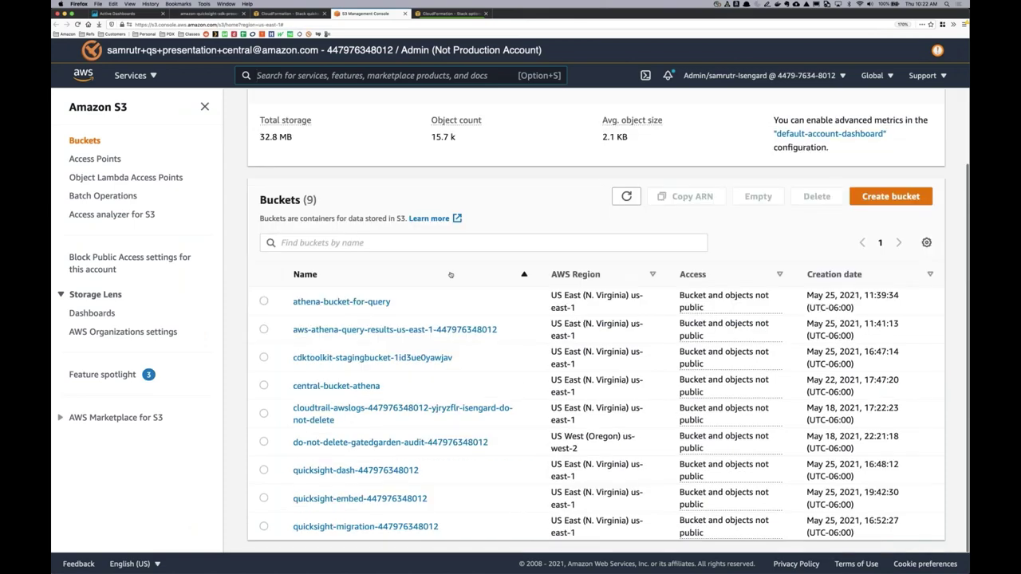
left_click(376, 500)
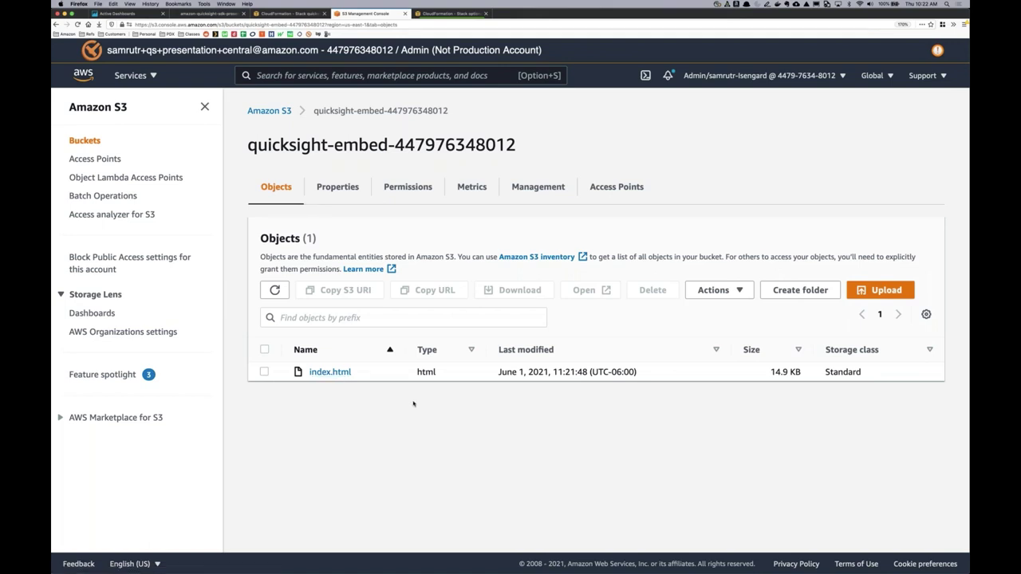
Switch to Visual Studio Code, open html/index.html and highlight the apiGatewayUrl value in the pocBtnClick function.
key("super+Tab")
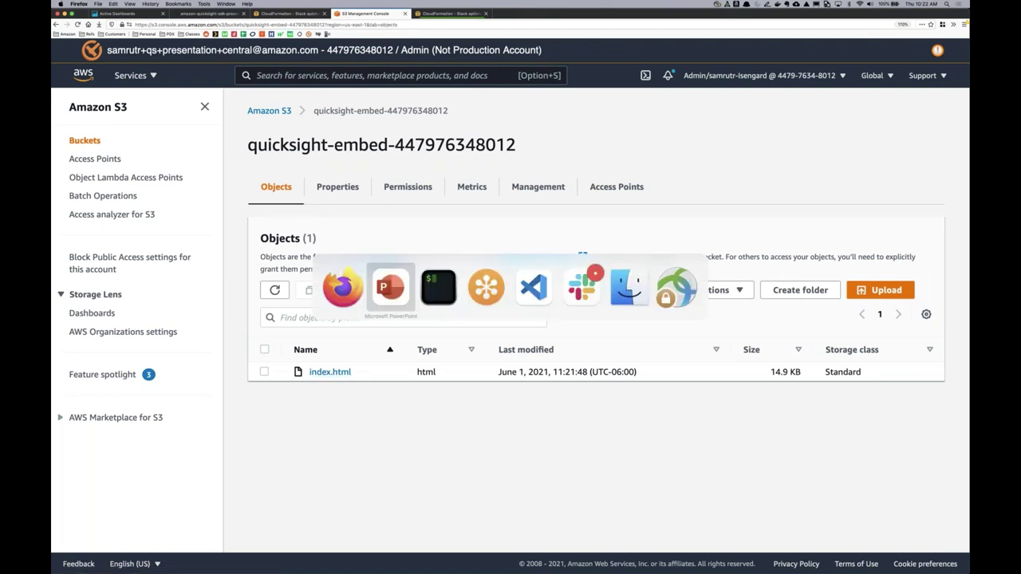
key("super+Tab")
key("super+Tab")
key("super+Tab")
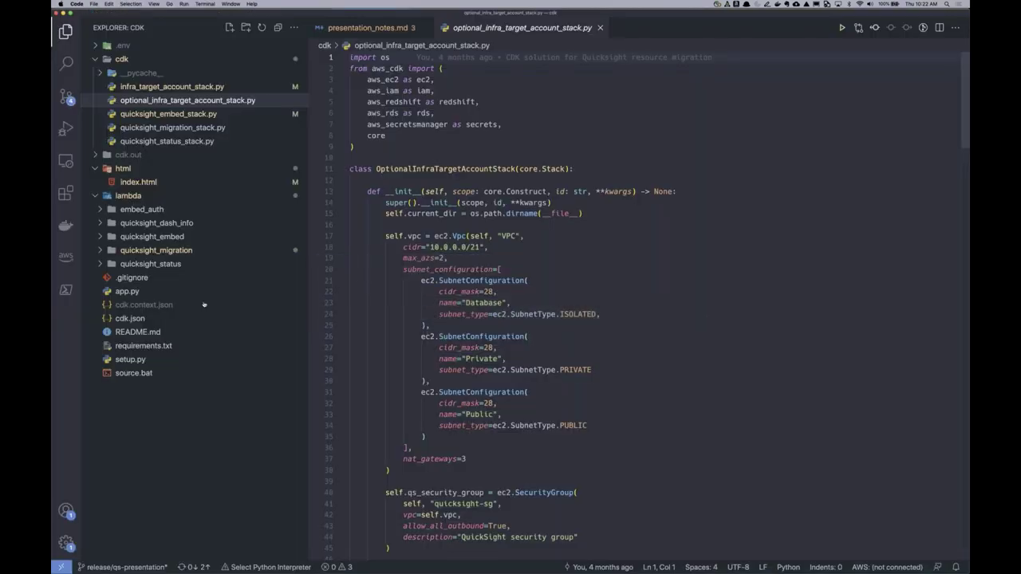
left_click(184, 182)
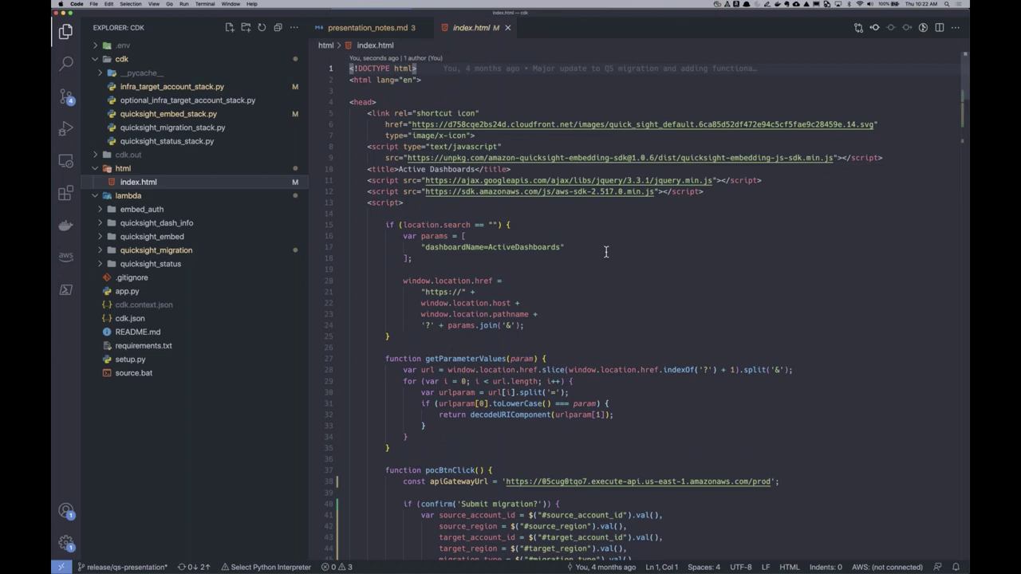
scroll(606, 252, "down", 6)
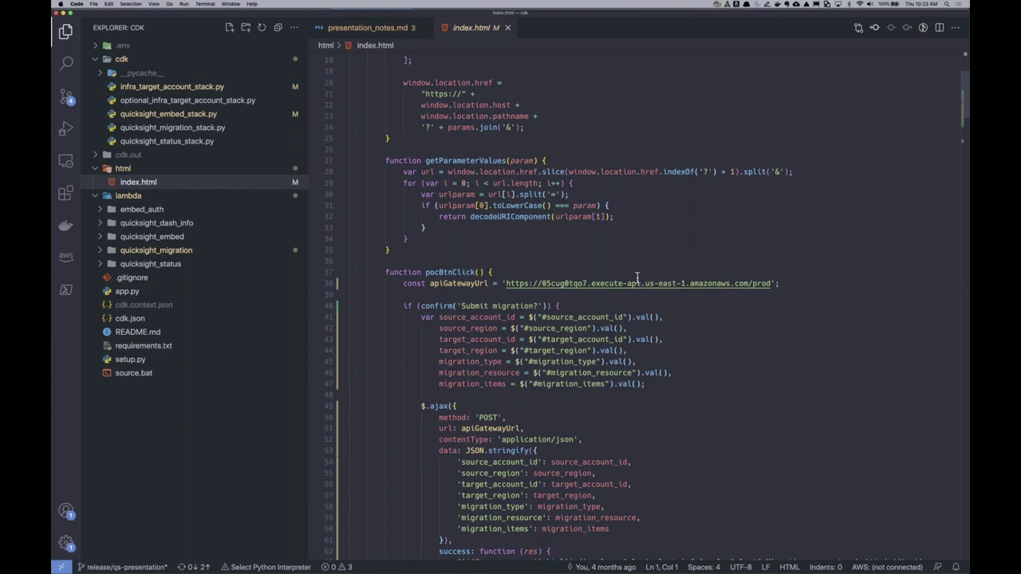
left_click_drag(772, 283, 501, 284)
Highlight the base API address of the apiGatewayUrl in the awsData block of index.html, up to prod.
scroll(502, 284, "down", 2)
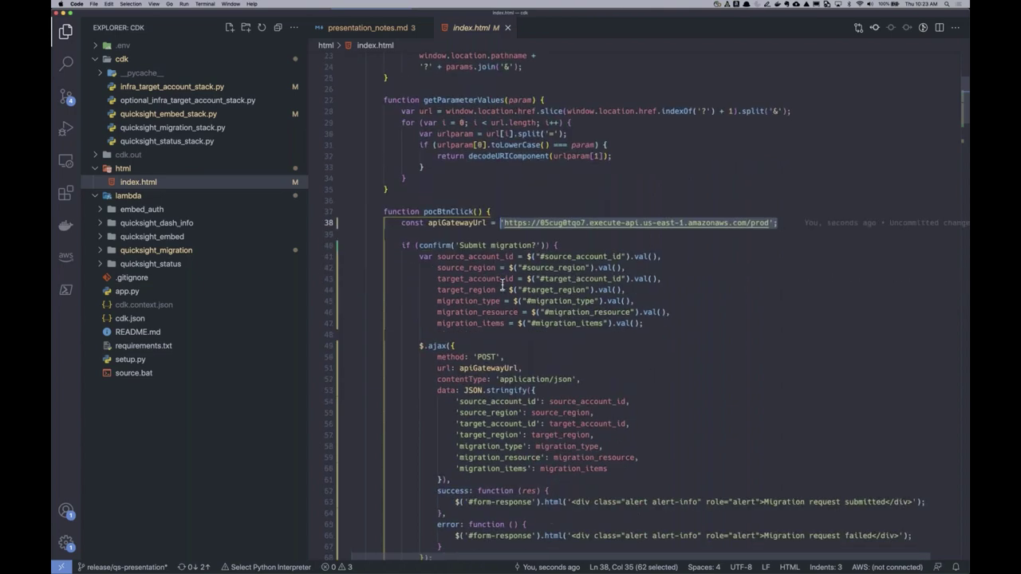
scroll(503, 284, "down", 15)
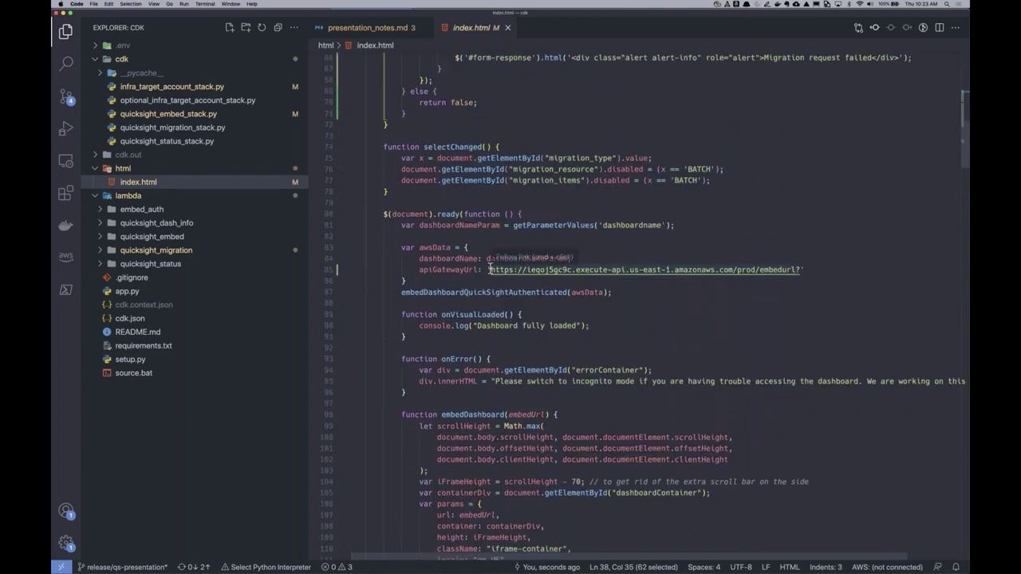
left_click_drag(487, 270, 756, 269)
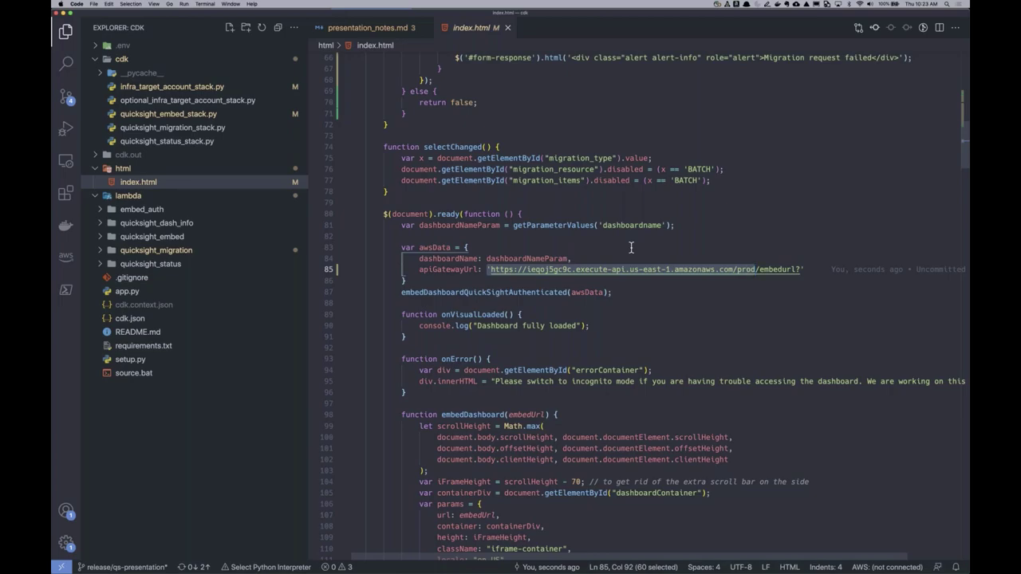
Switch back to Firefox and view the outputs of quicksight-migration-stack in CloudFormation.
key("super+Tab")
key("super+Tab")
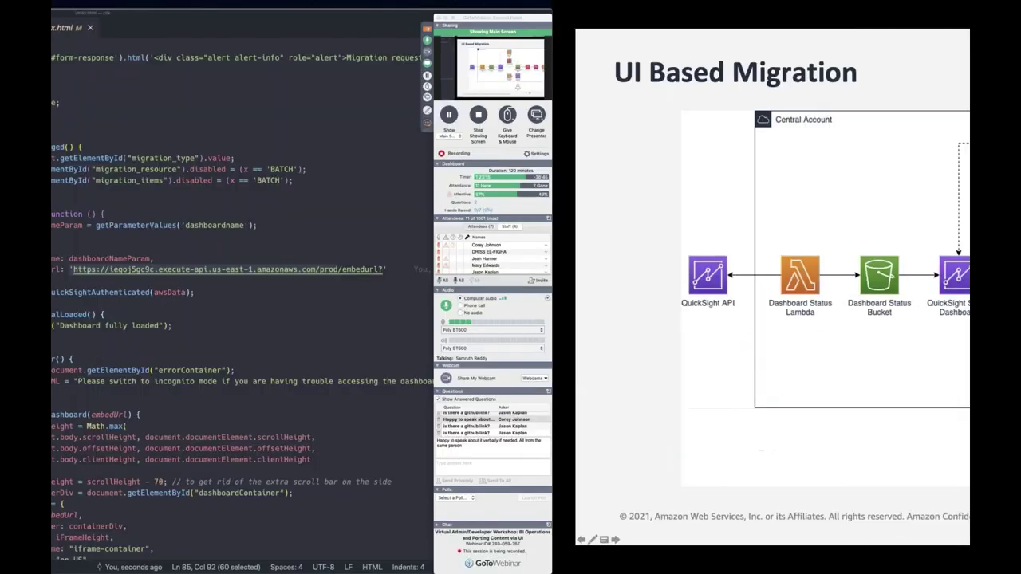
key("super+Tab")
key("Tab")
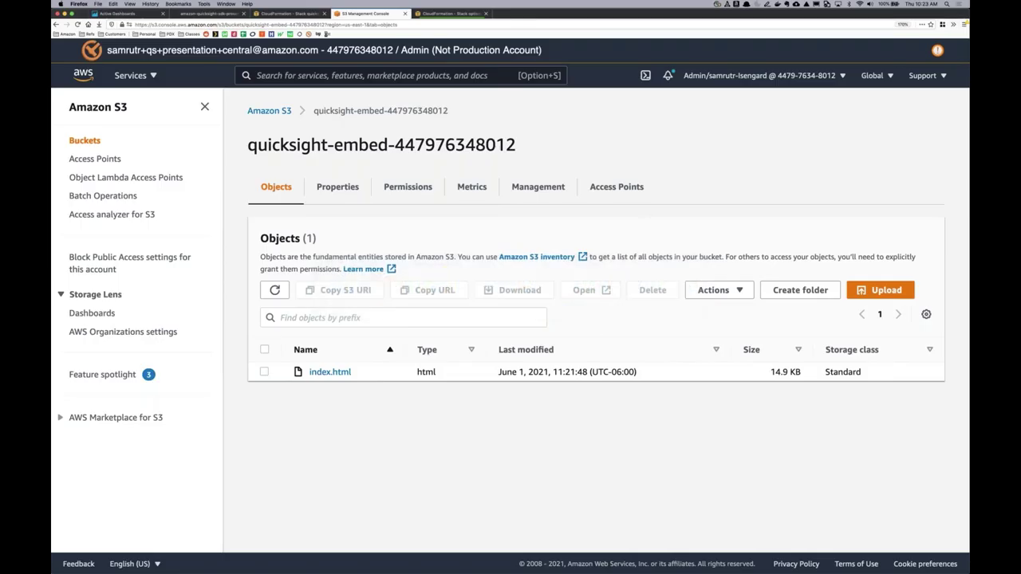
left_click(296, 13)
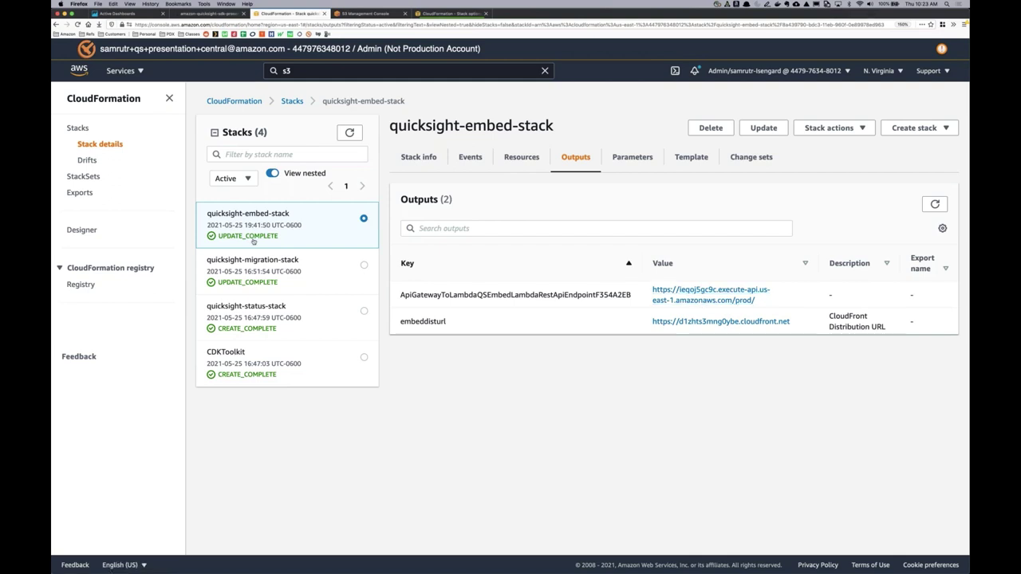
left_click(260, 284)
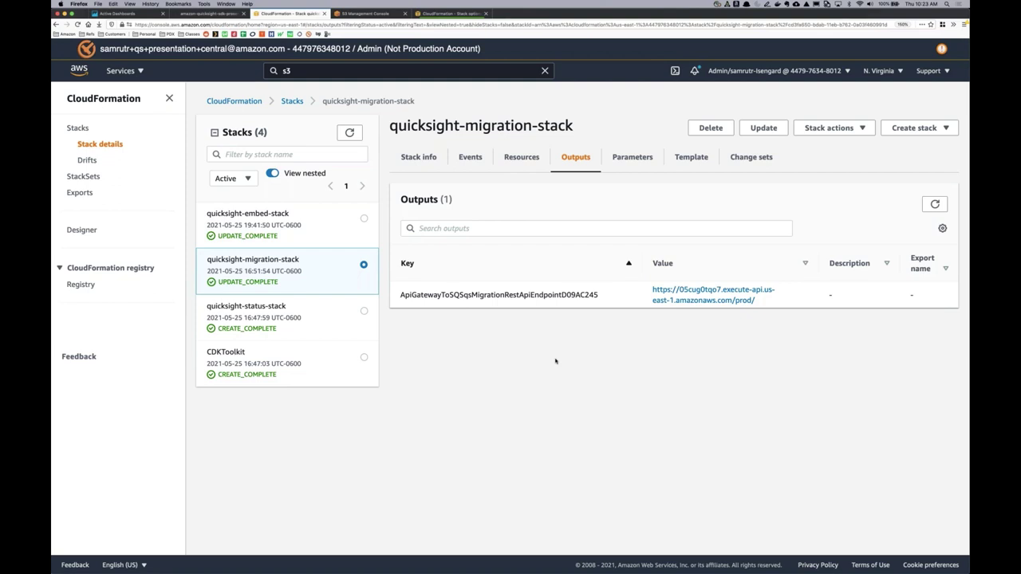
View the UI Based Migration slide in PowerPoint and return to index.html in Visual Studio Code.
key("super+Tab")
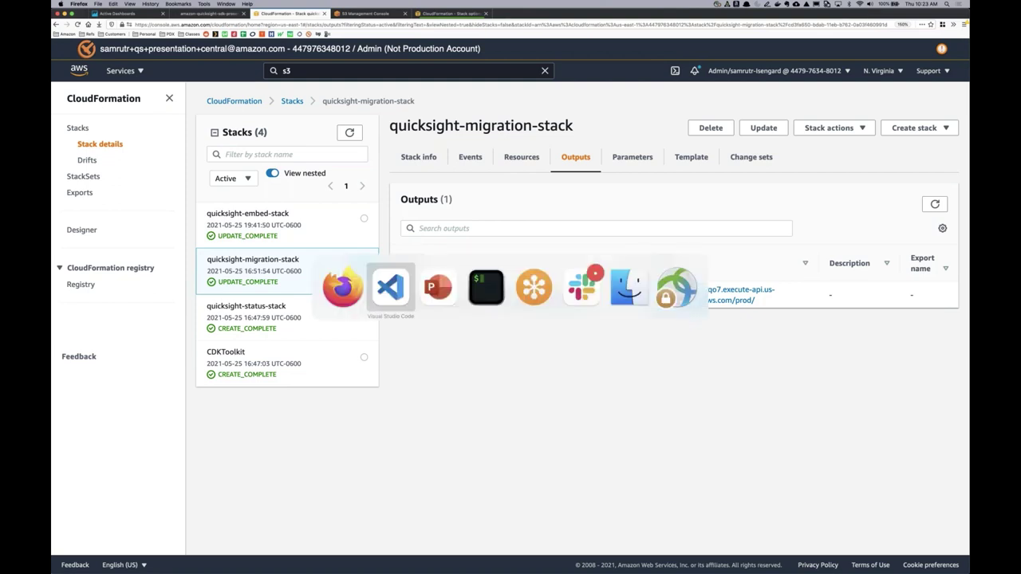
key("super+Tab")
key("super+shift+Tab")
key("super+Tab")
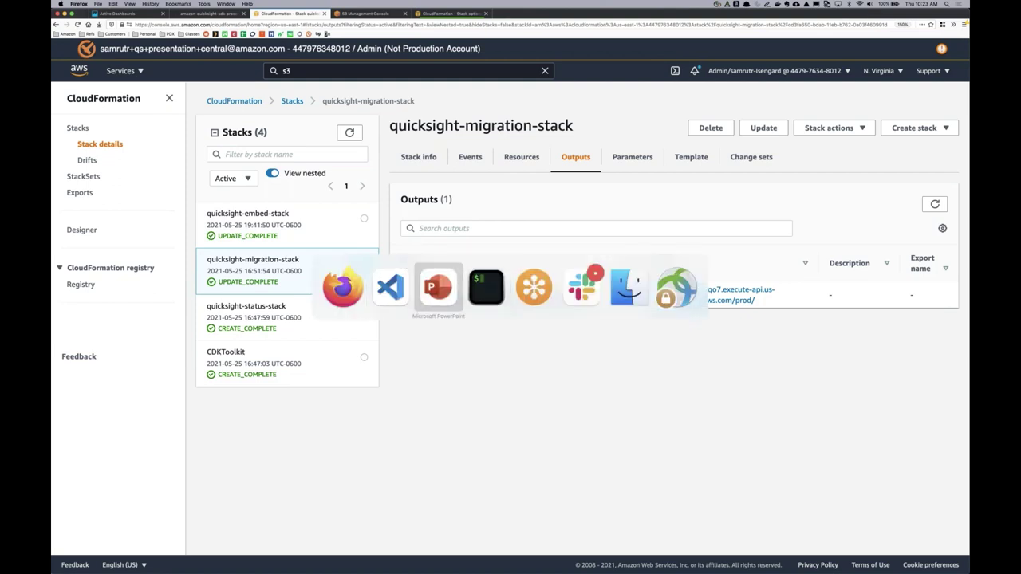
key("super+Tab")
key("super+Tab")
key("super+Tab")
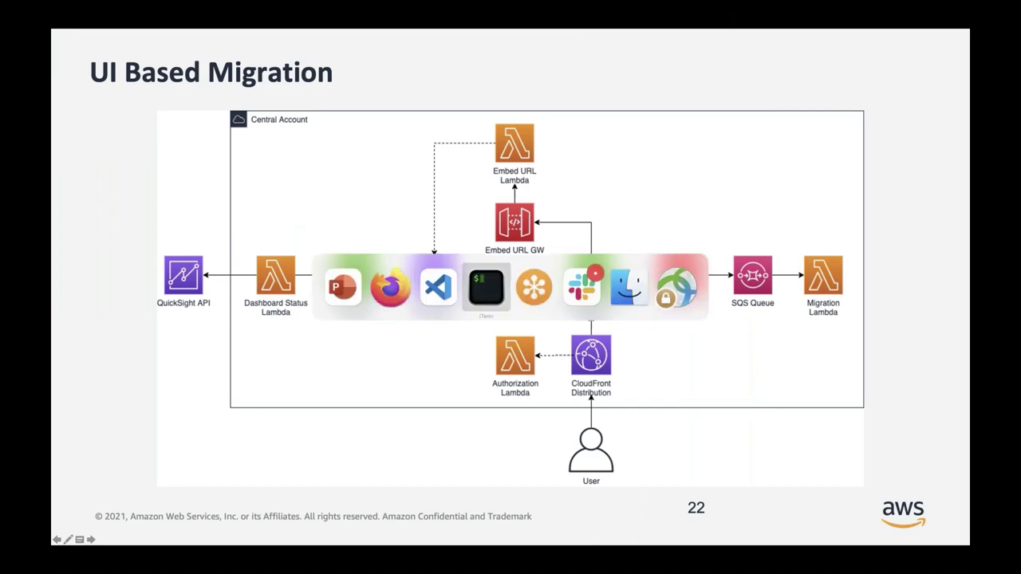
key("super+shift+Tab")
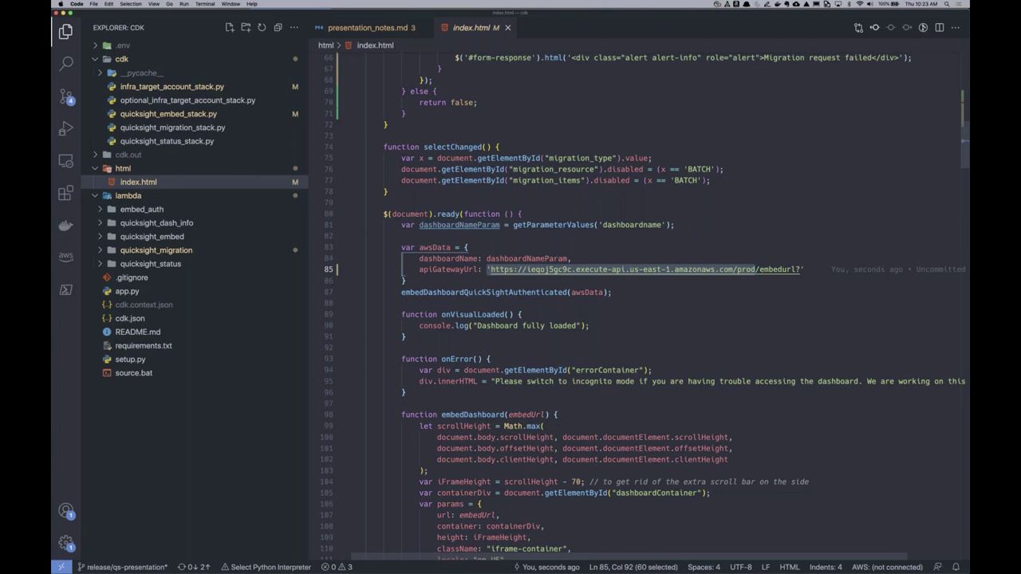
Switch to Firefox, view the outputs of quicksight-embed-stack and compare them with the UI Based Migration slide.
key("super+Tab")
key("super+Tab")
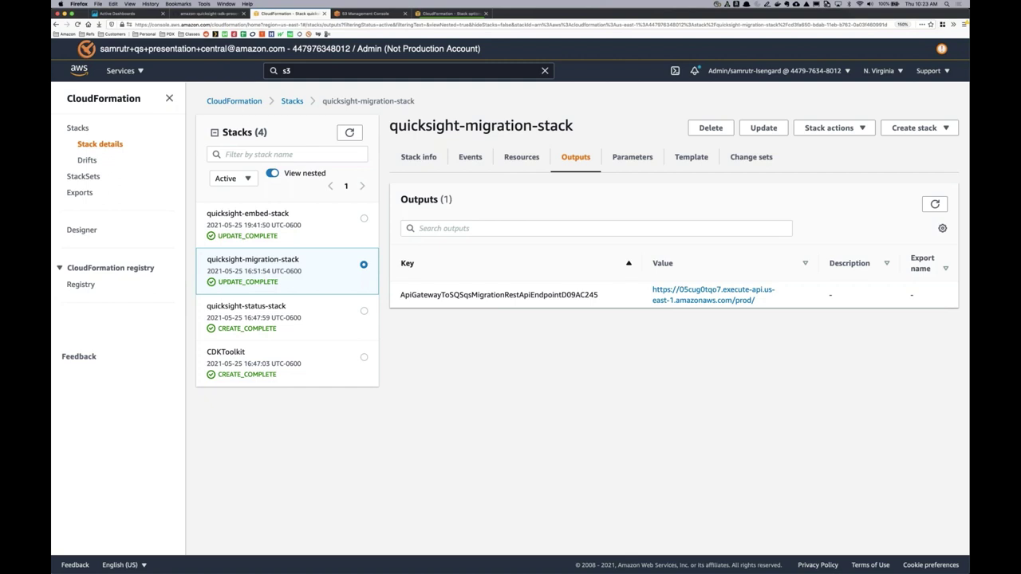
left_click(311, 232)
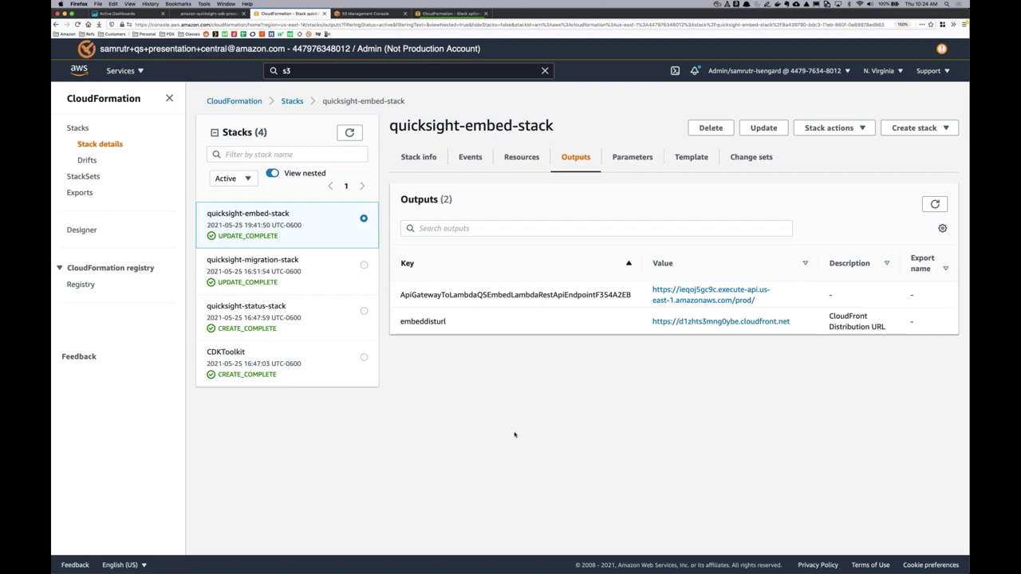
key("ctrl+Right")
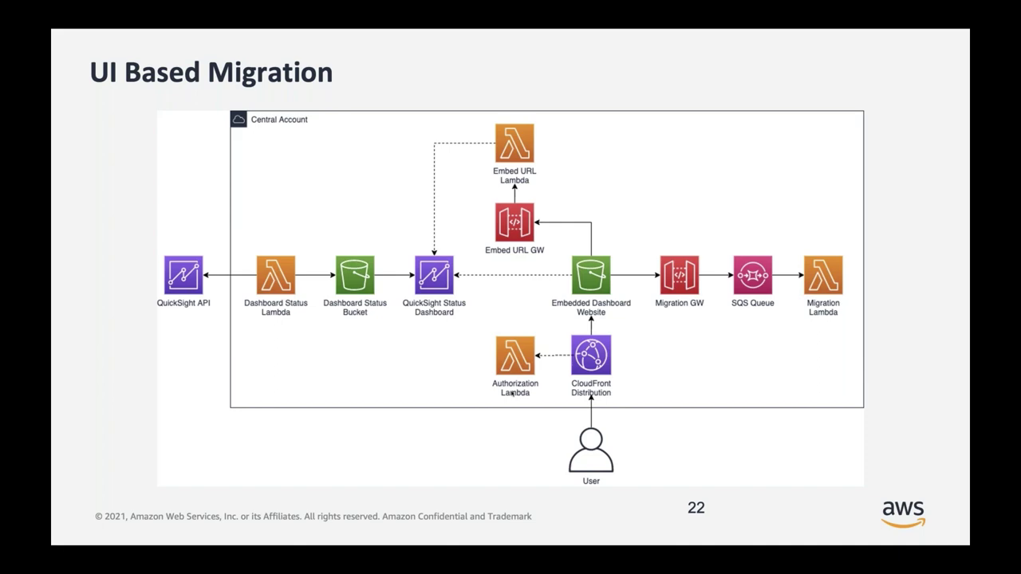
key("ctrl+Left")
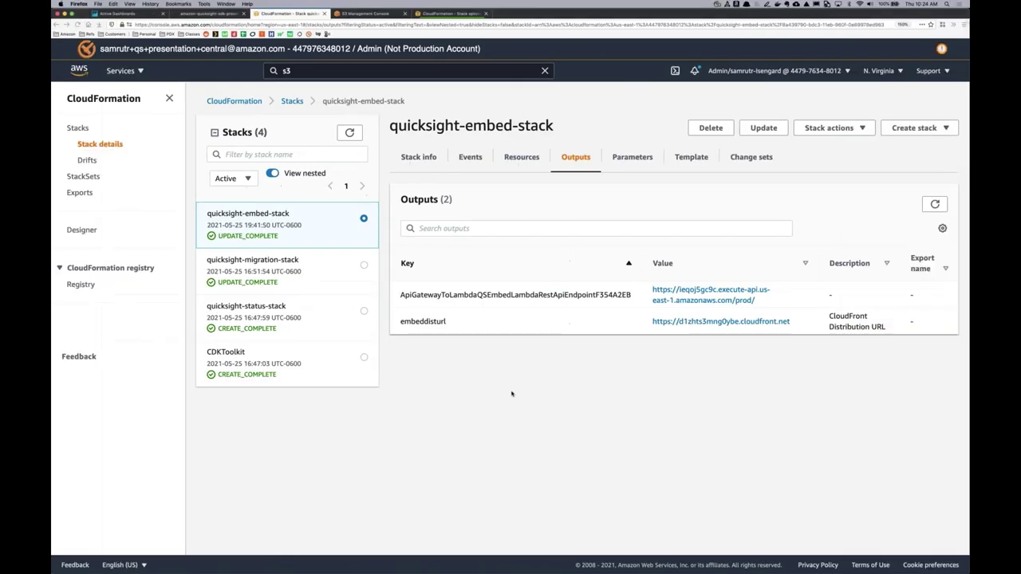
In Visual Studio Code, open index.js from lambda/embed_auth and highlight the placeholder values of authUser and authPass.
key("super+Tab")
key("super+Tab")
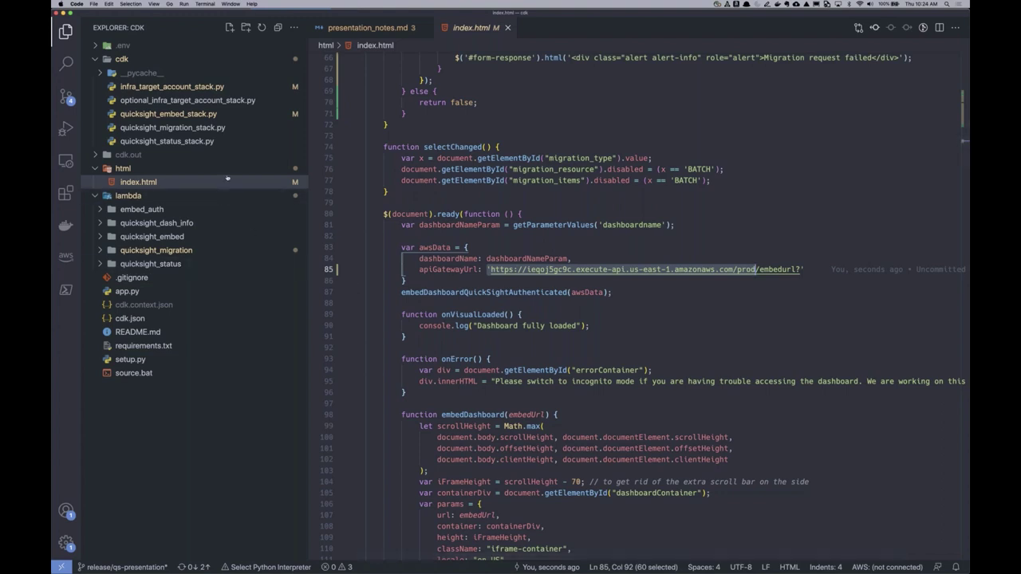
left_click(177, 213)
left_click(160, 223)
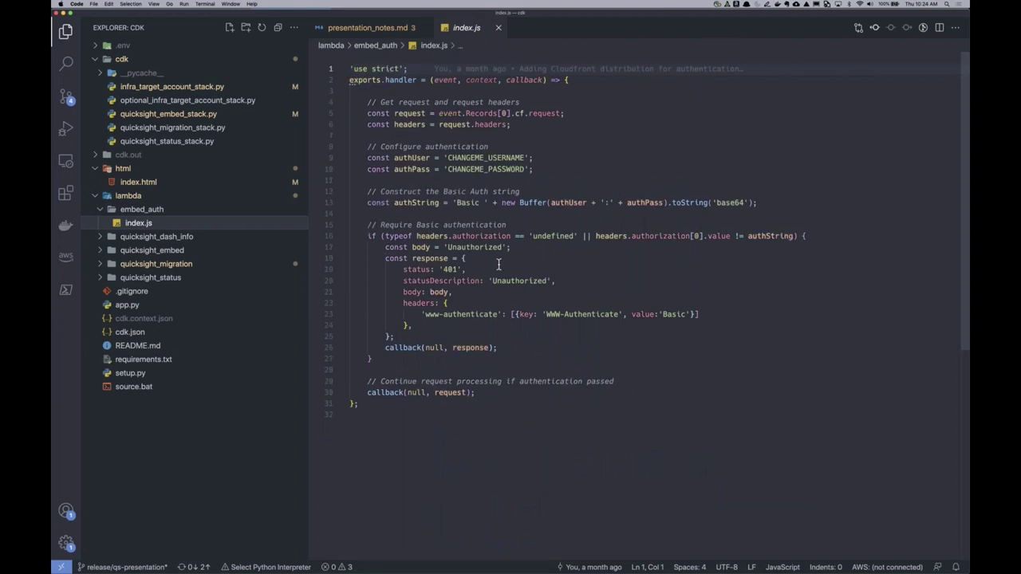
double_click(500, 162)
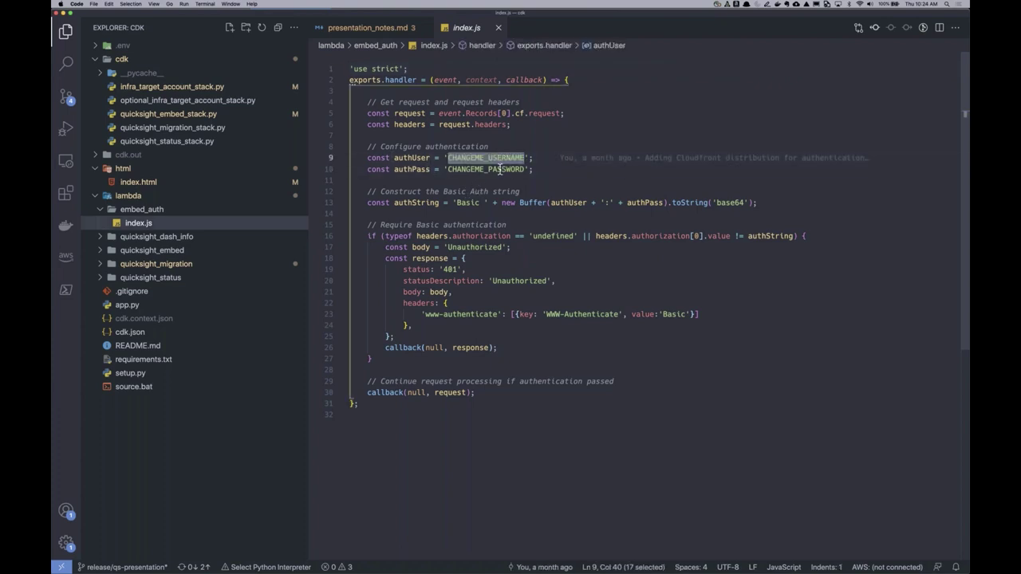
double_click(501, 169)
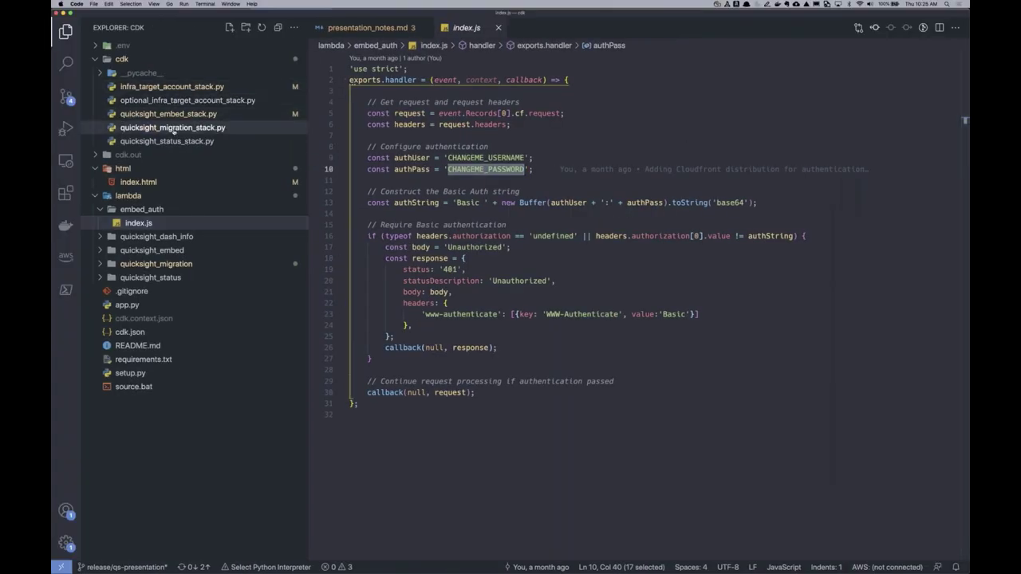
Open quicksight_migration_stack.py and highlight the qs-migration-bucket definition and the quicksight_migration_lambda_role name.
left_click(173, 129)
scroll(565, 203, "down", 8)
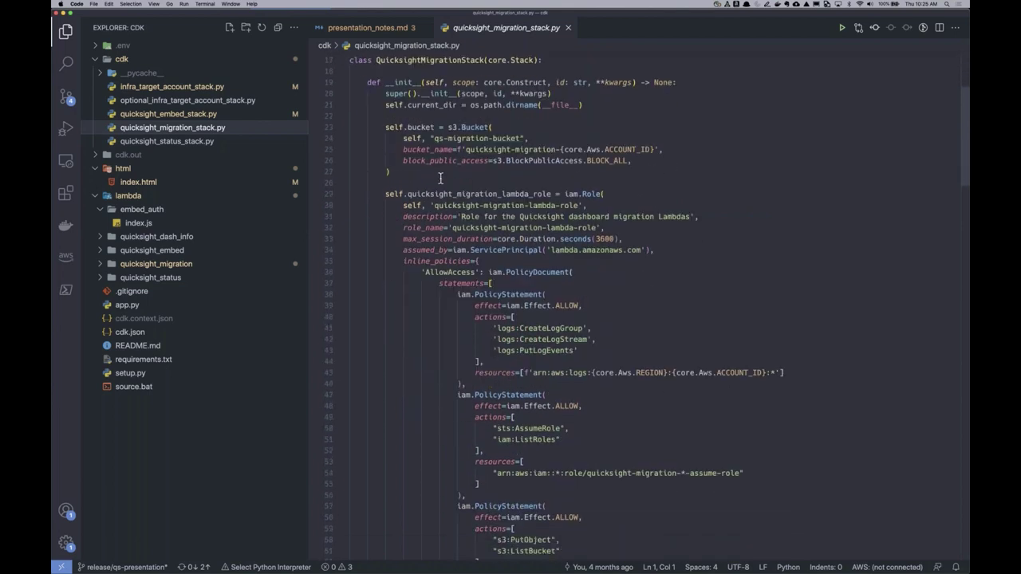
left_click_drag(429, 172, 351, 127)
scroll(517, 184, "down", 5)
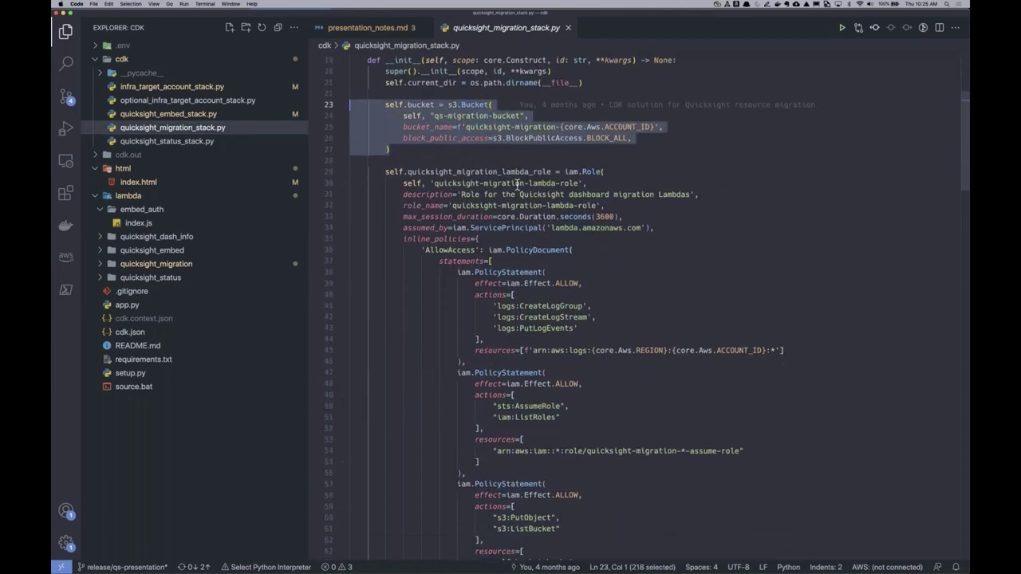
left_click(533, 73)
double_click(533, 73)
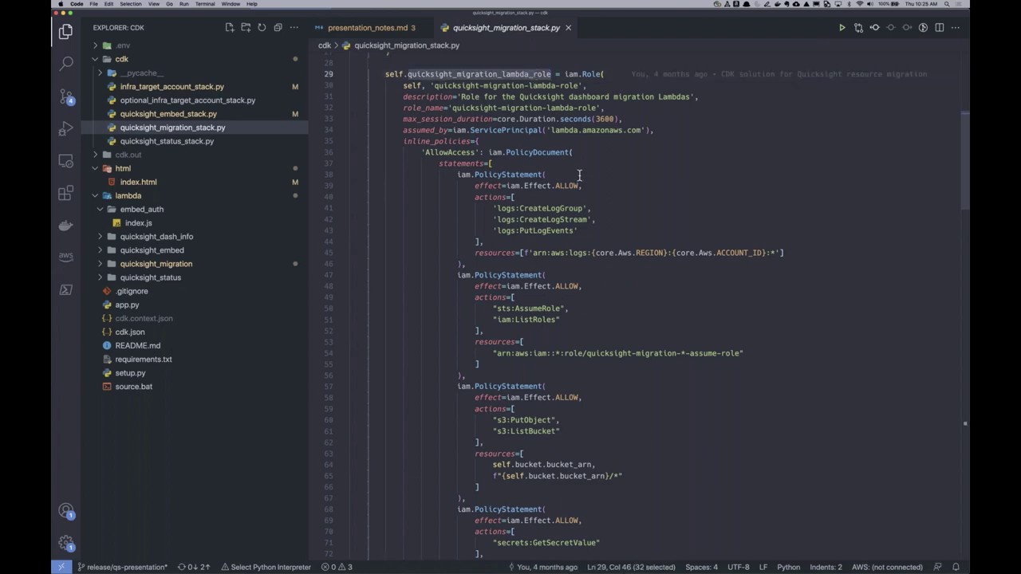
Examine the IAM policy statements, the target assume role and the API Gateway to SQS construct in quicksight_migration_stack.py.
scroll(579, 174, "down", 12)
scroll(579, 174, "down", 7)
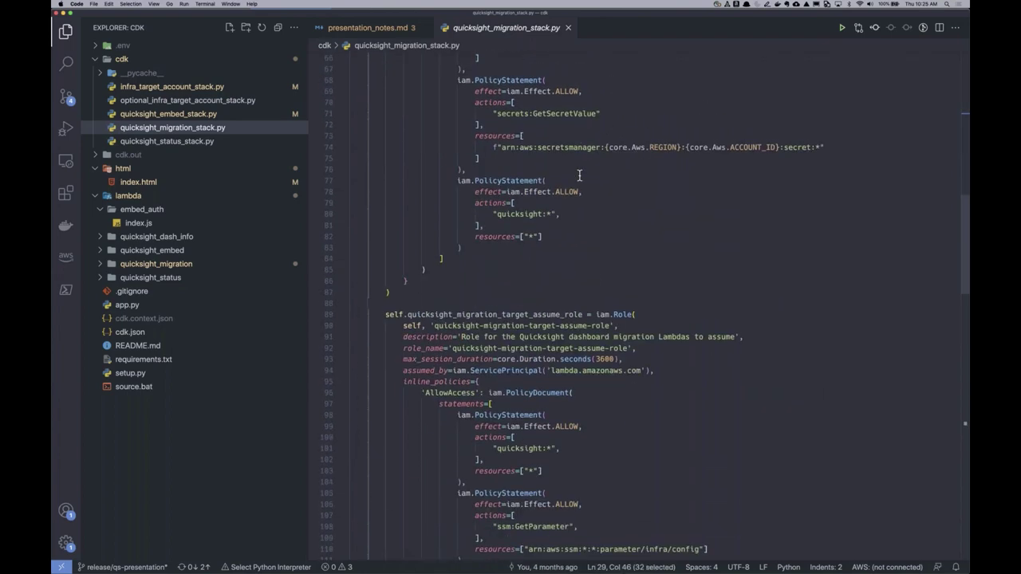
scroll(579, 176, "down", 2)
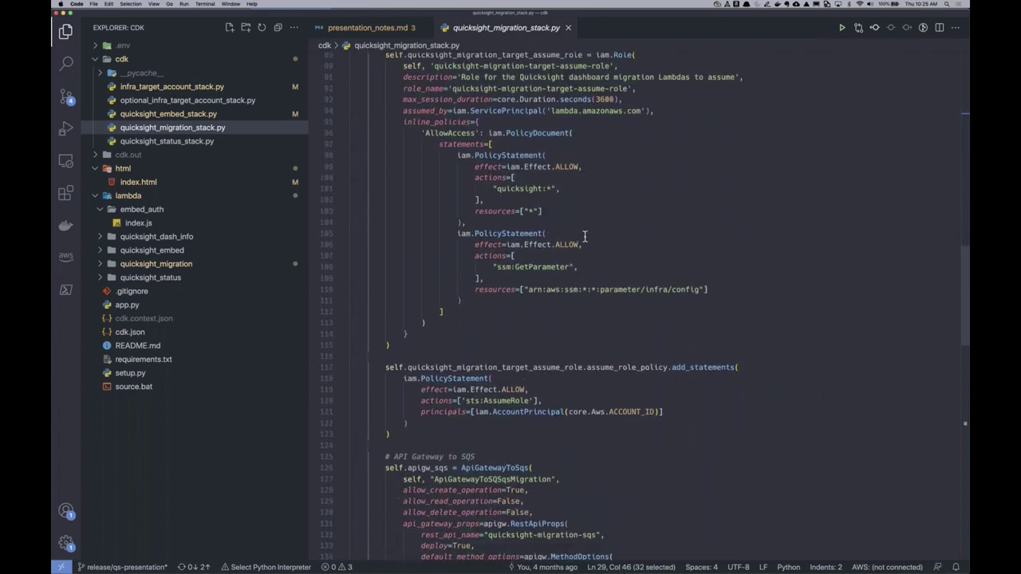
scroll(520, 335, "up", 2)
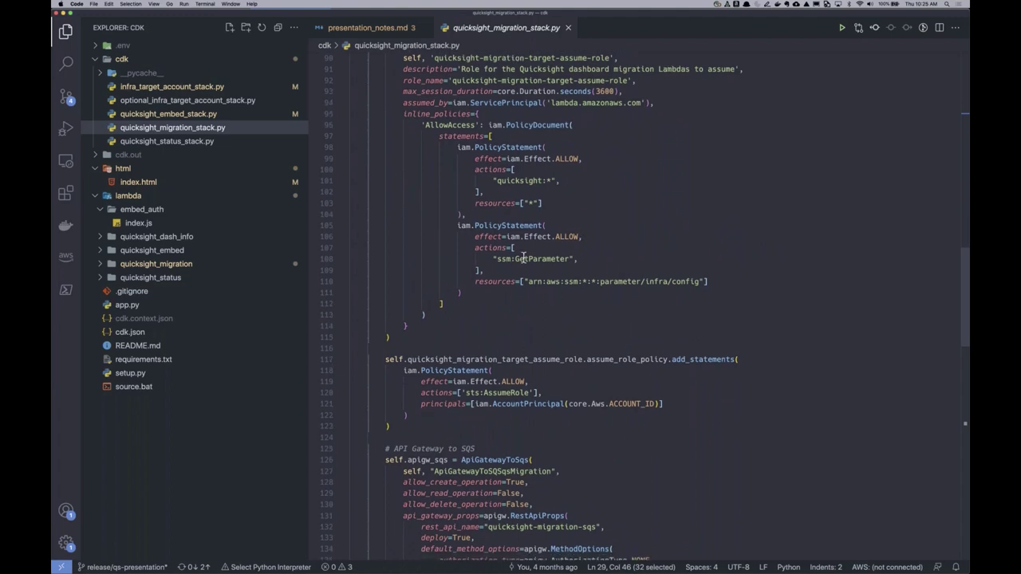
scroll(524, 260, "down", 10)
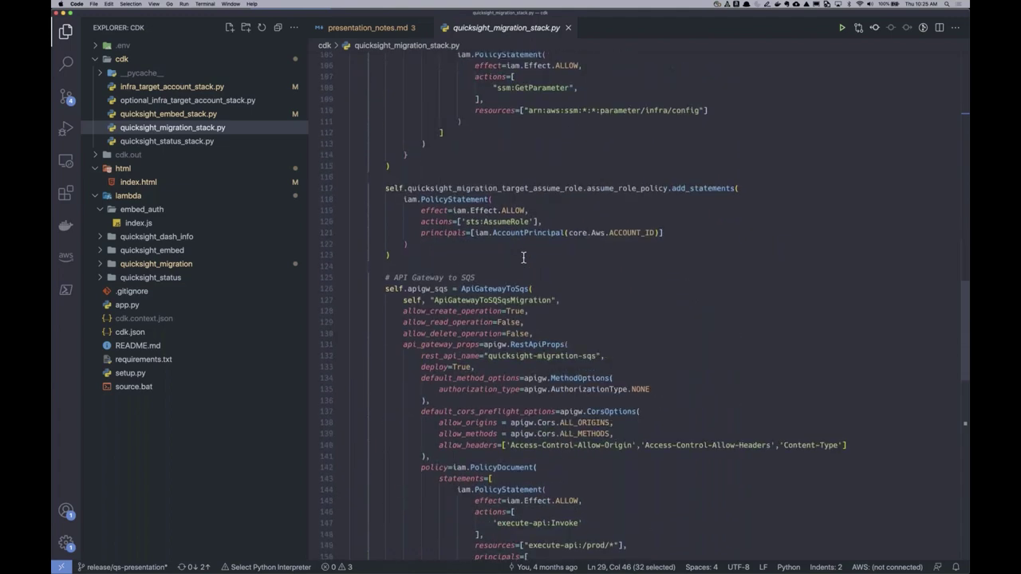
scroll(517, 214, "down", 4)
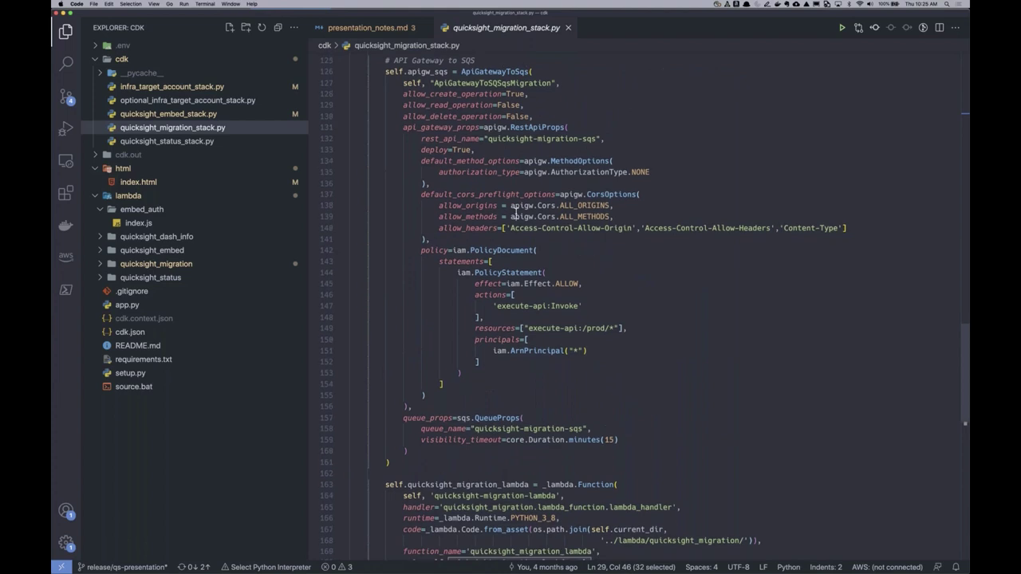
scroll(517, 191, "up", 1)
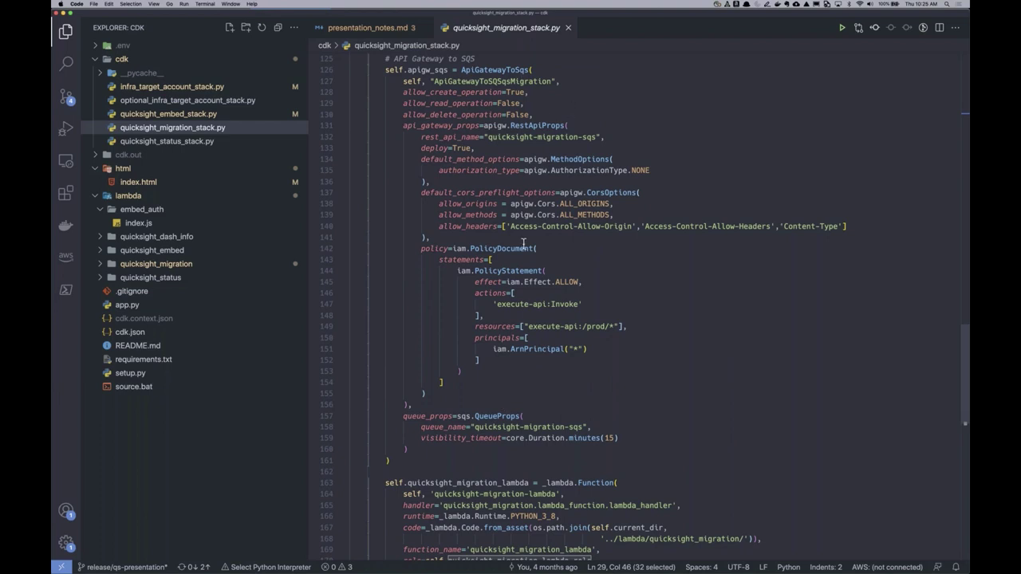
mouse_move(524, 243)
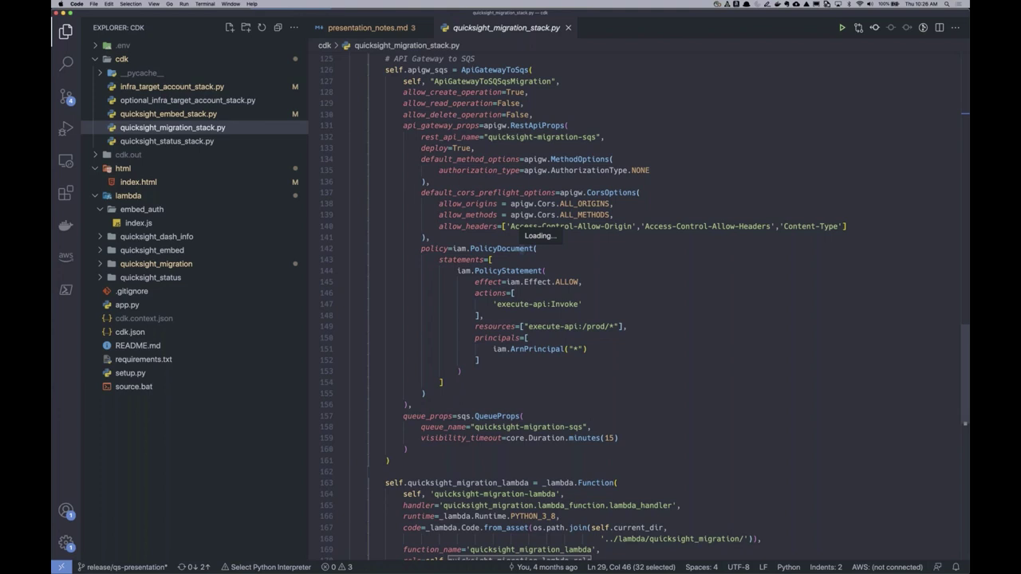
Review the quicksight_migration_lambda function definition and highlight the add_event_source block that attaches the SQS queue.
scroll(523, 245, "down", 5)
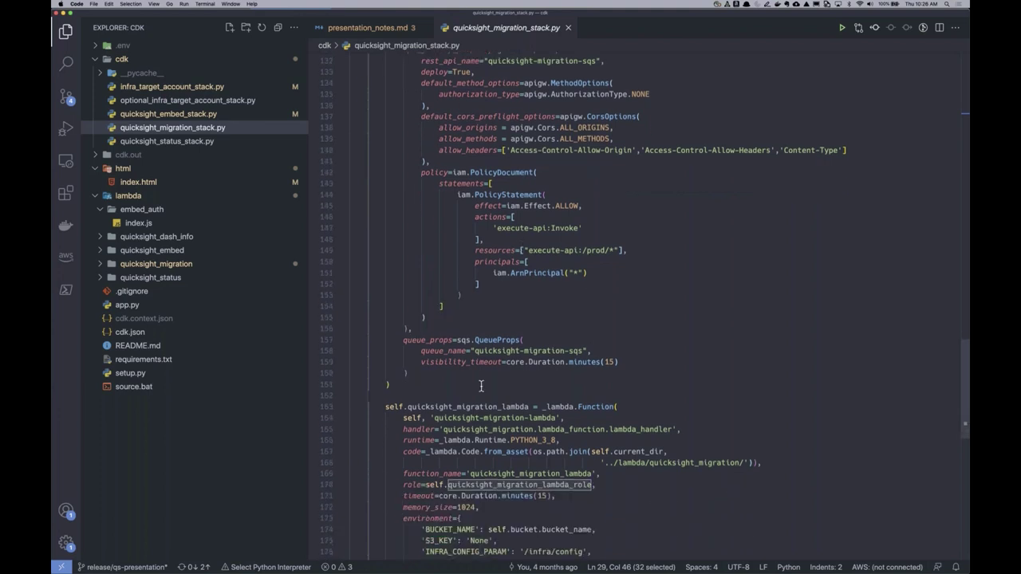
left_click(465, 452)
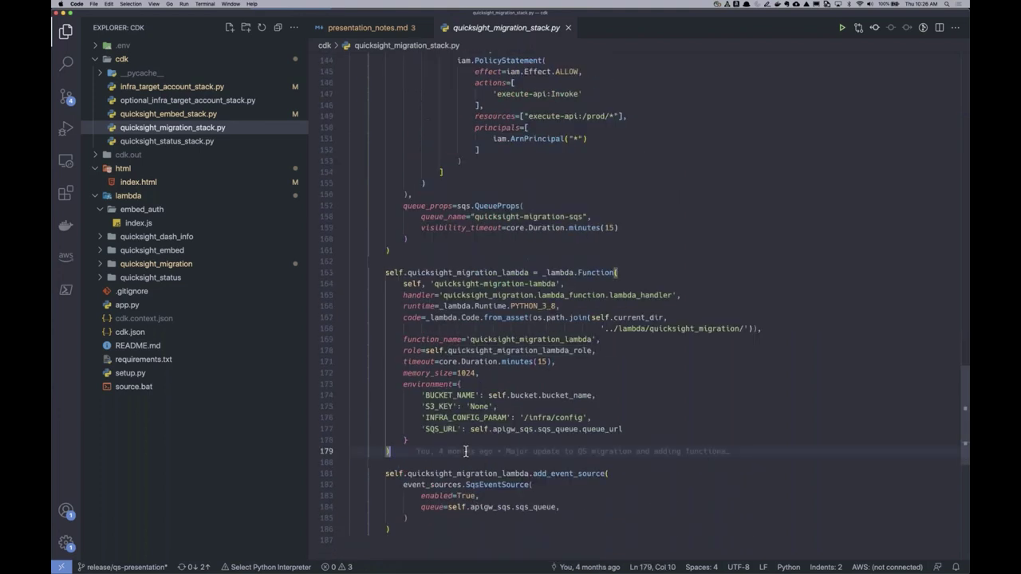
left_click_drag(493, 530, 349, 474)
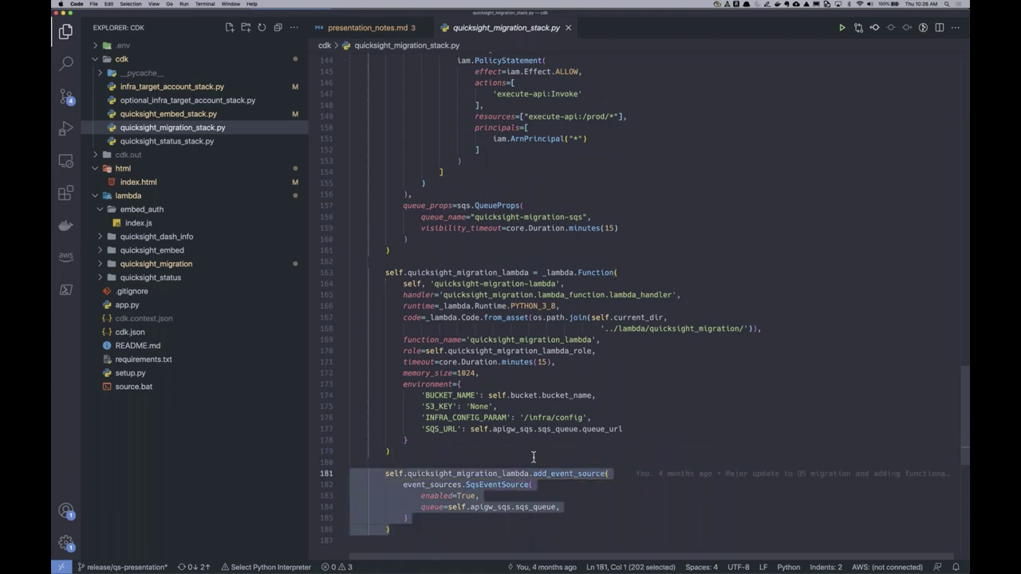
scroll(479, 423, "down", 3)
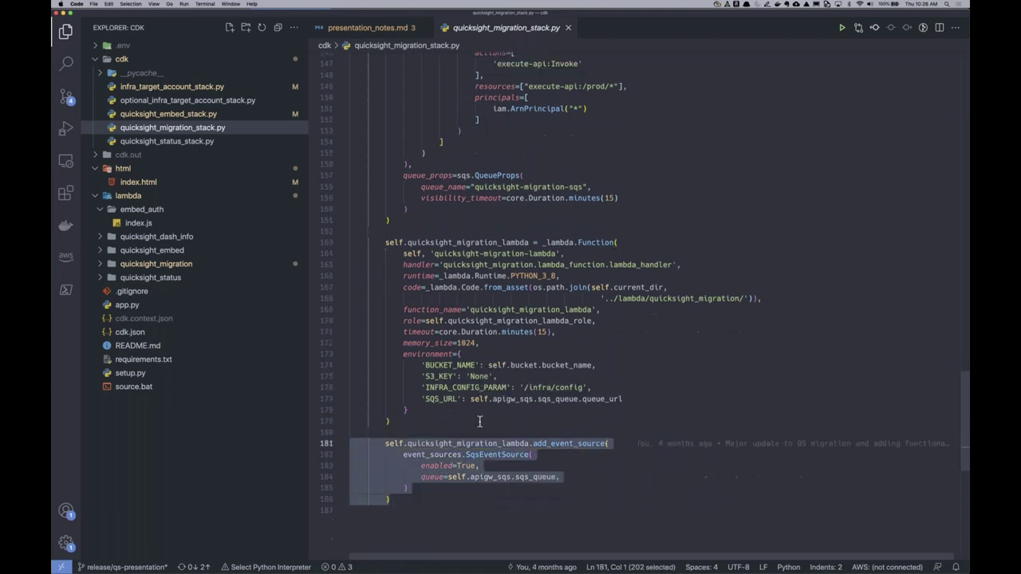
left_click(439, 420)
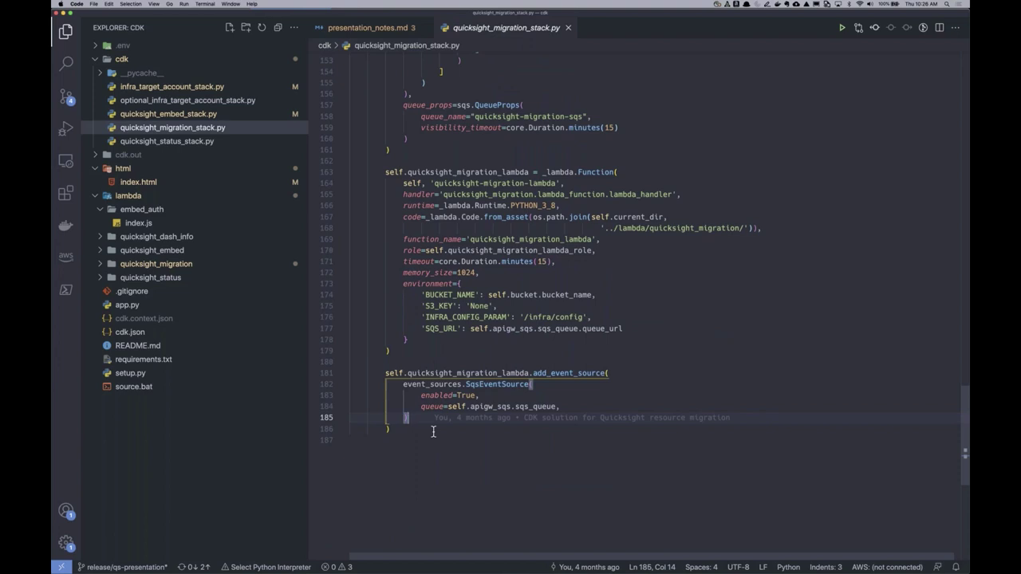
Return to the start of quicksight_migration_stack.py, view the UI Based Migration slide in PowerPoint and switch back to Visual Studio Code.
scroll(464, 359, "up", 20)
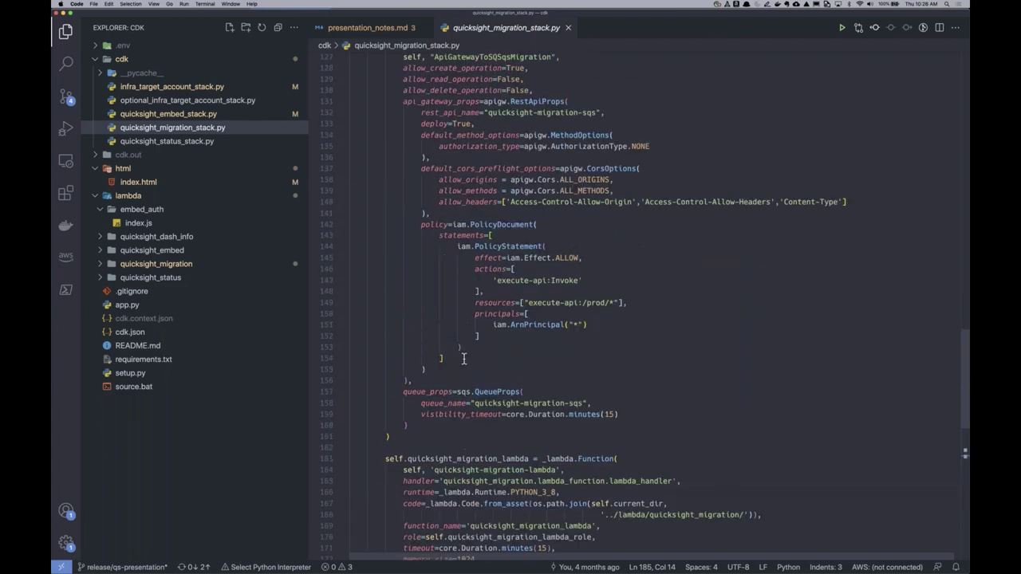
scroll(462, 361, "up", 15)
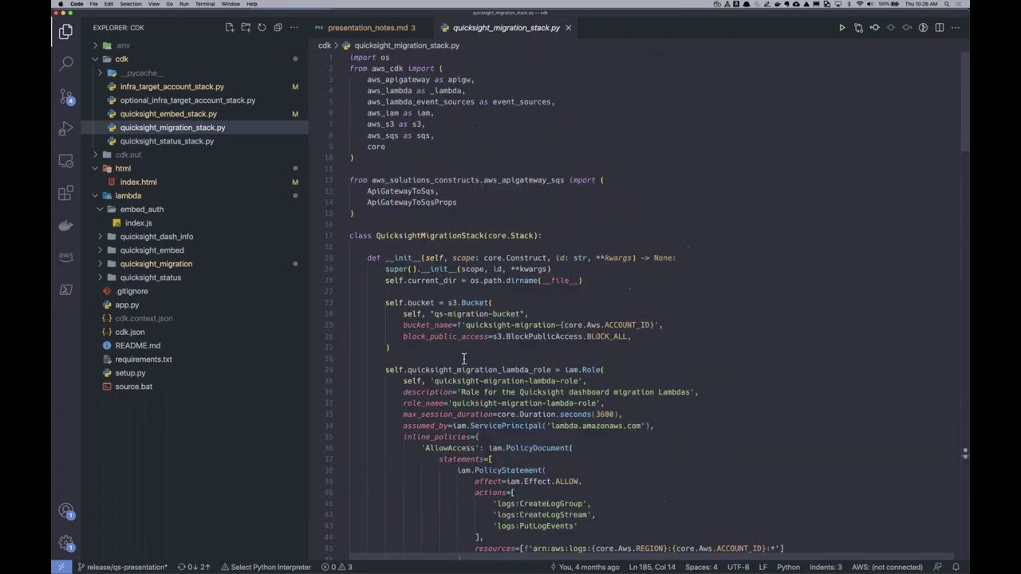
key("ctrl+Right")
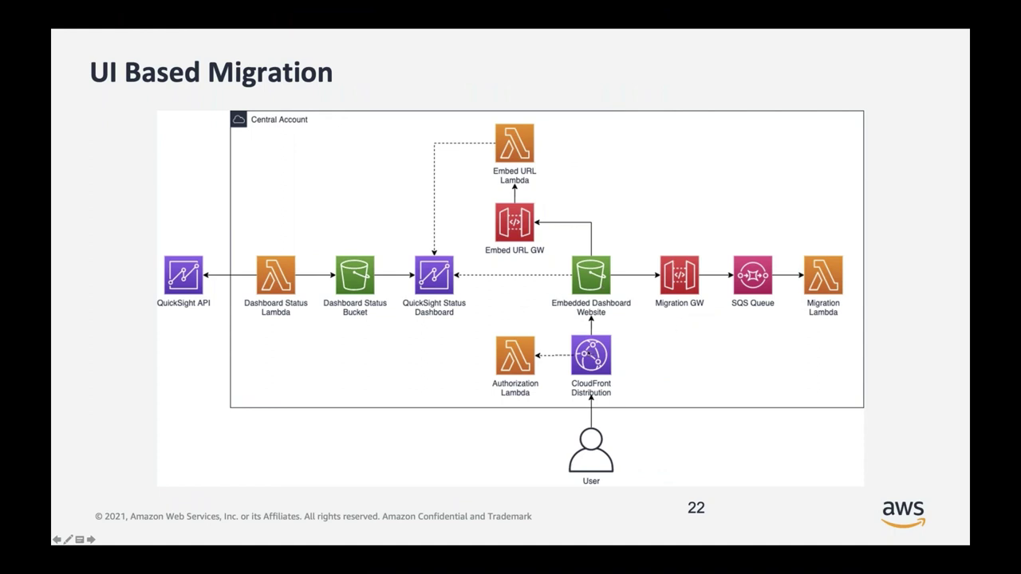
key("Escape")
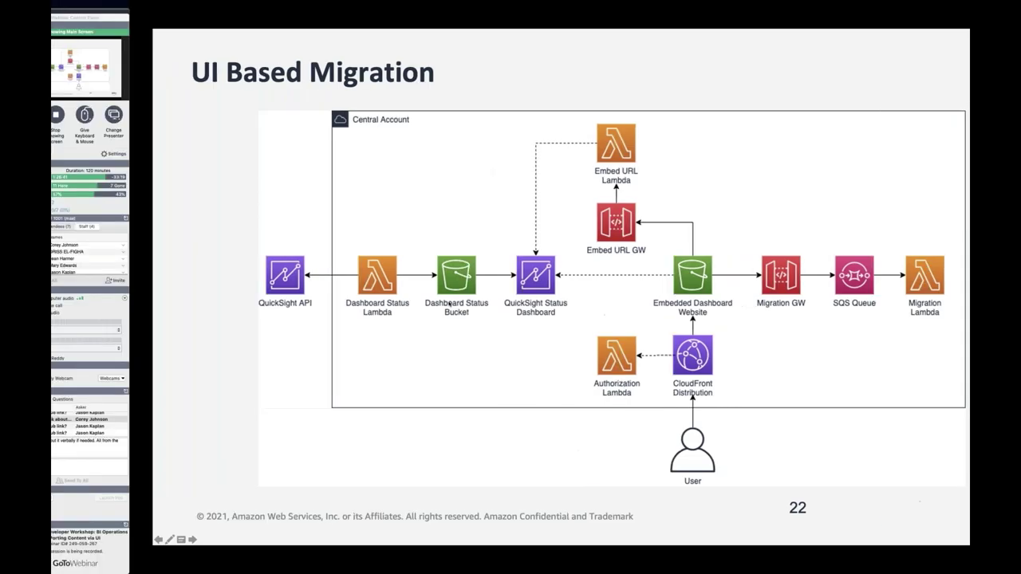
key("super+Tab")
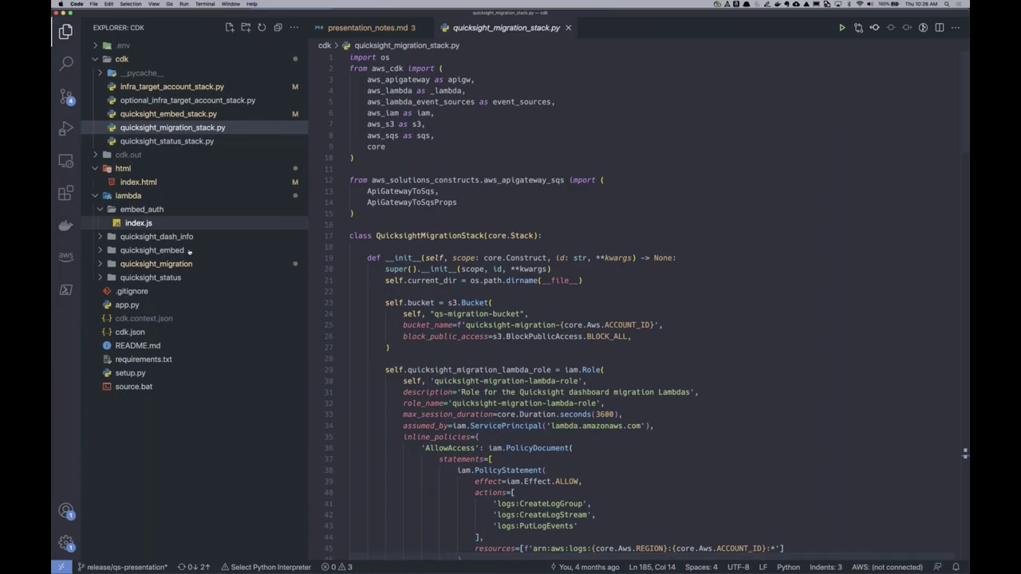
Open quicksight_status.py from lambda/quicksight_status, switch to quicksight_status_stack.py and highlight its qs-bucket S3 definition.
left_click(215, 277)
left_click(220, 292)
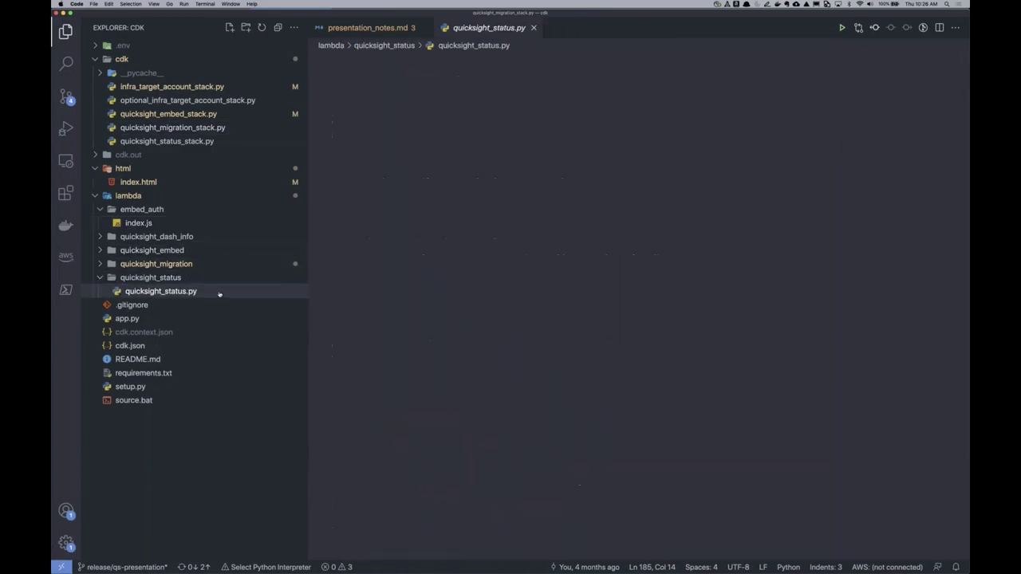
left_click(191, 141)
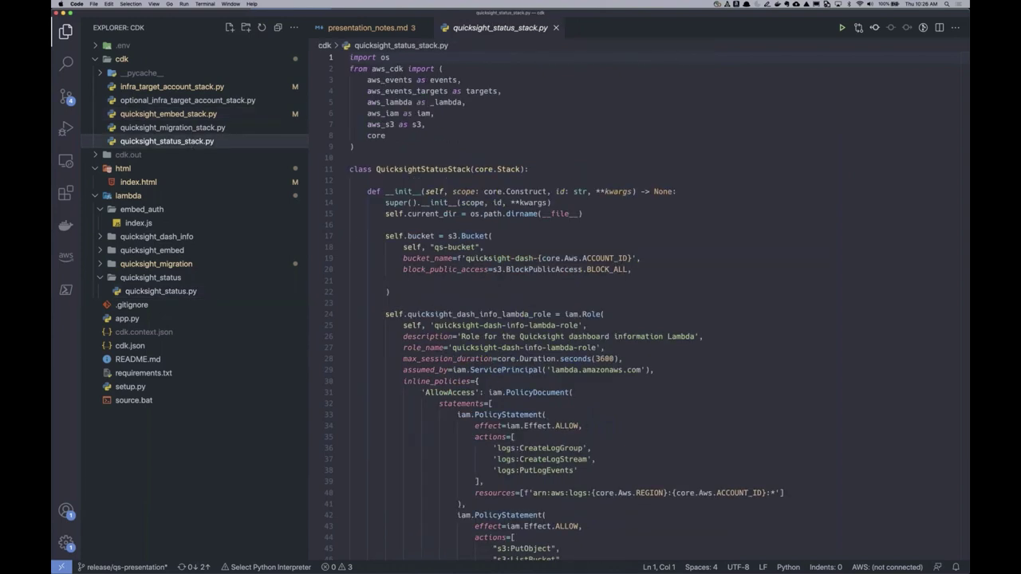
scroll(556, 232, "down", 5)
scroll(556, 229, "down", 2)
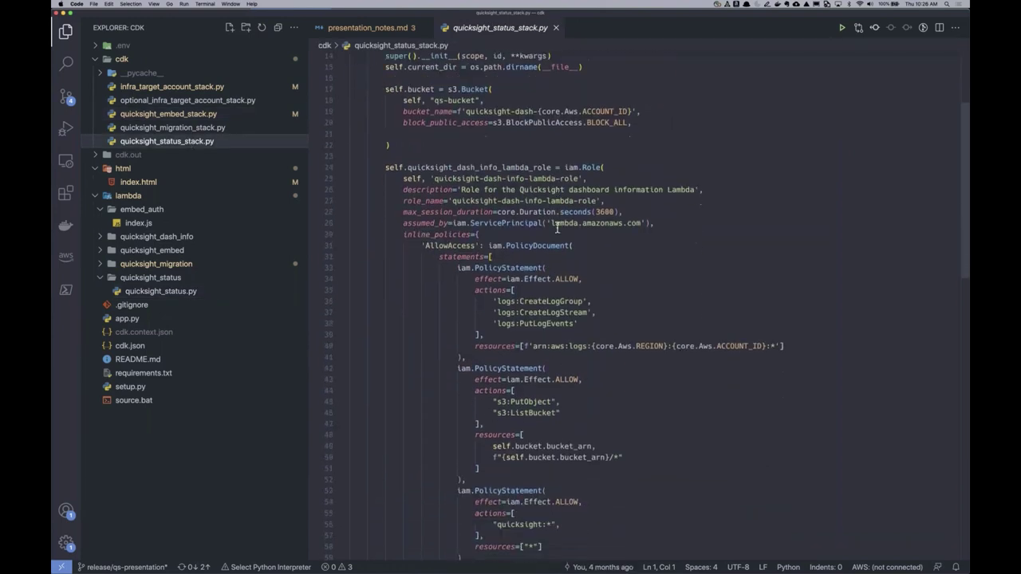
scroll(556, 229, "up", 1)
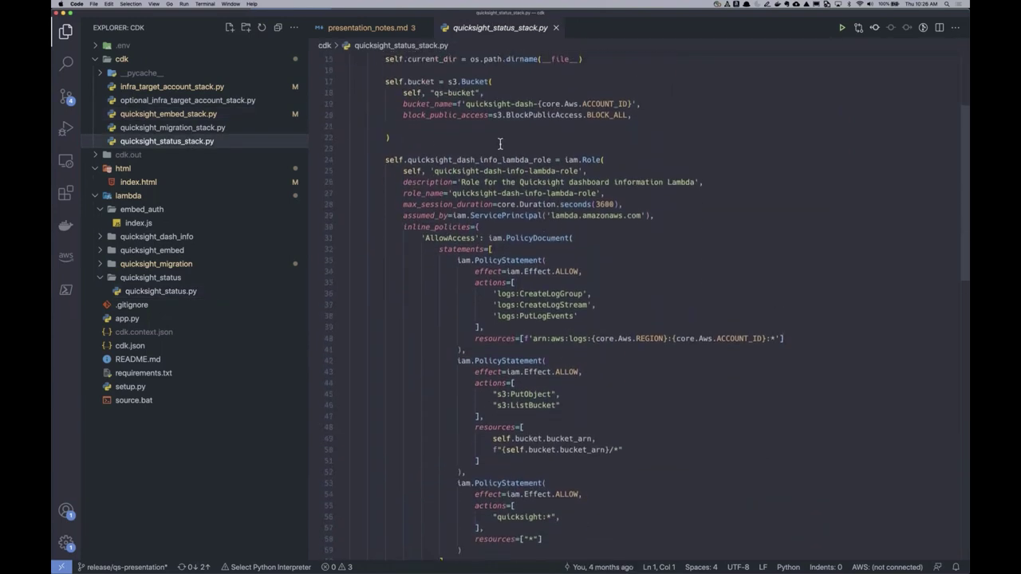
left_click_drag(429, 139, 349, 82)
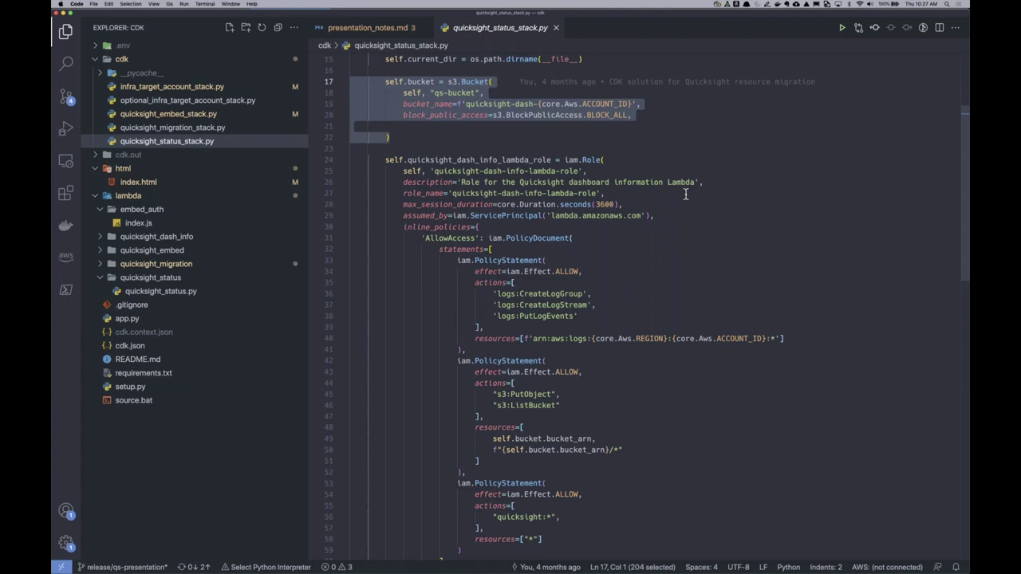
Highlight the events.Rule block that schedules the quicksight_status Lambda in quicksight_status_stack.py, then clear the selection.
scroll(685, 193, "down", 13)
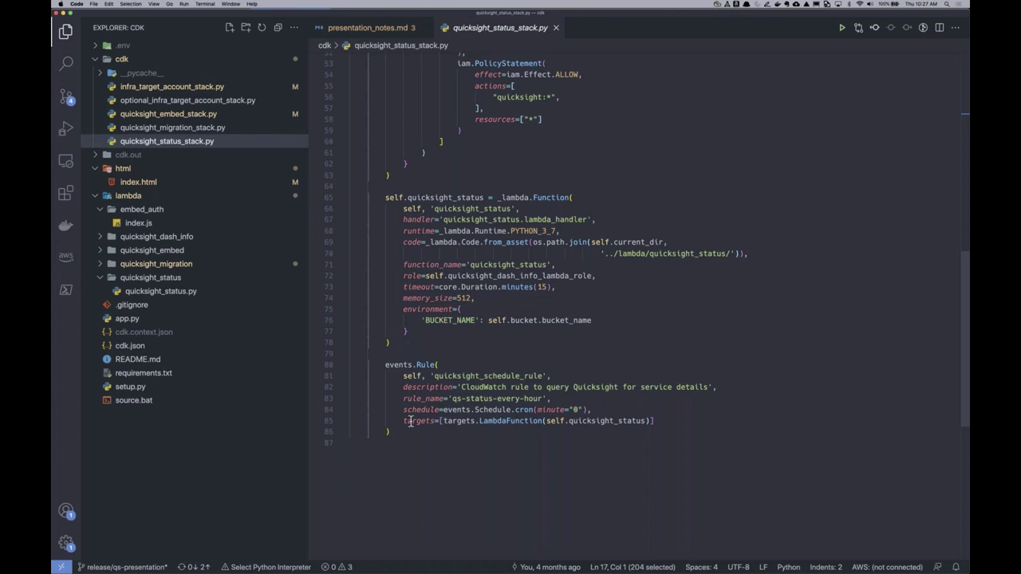
left_click_drag(410, 432, 345, 365)
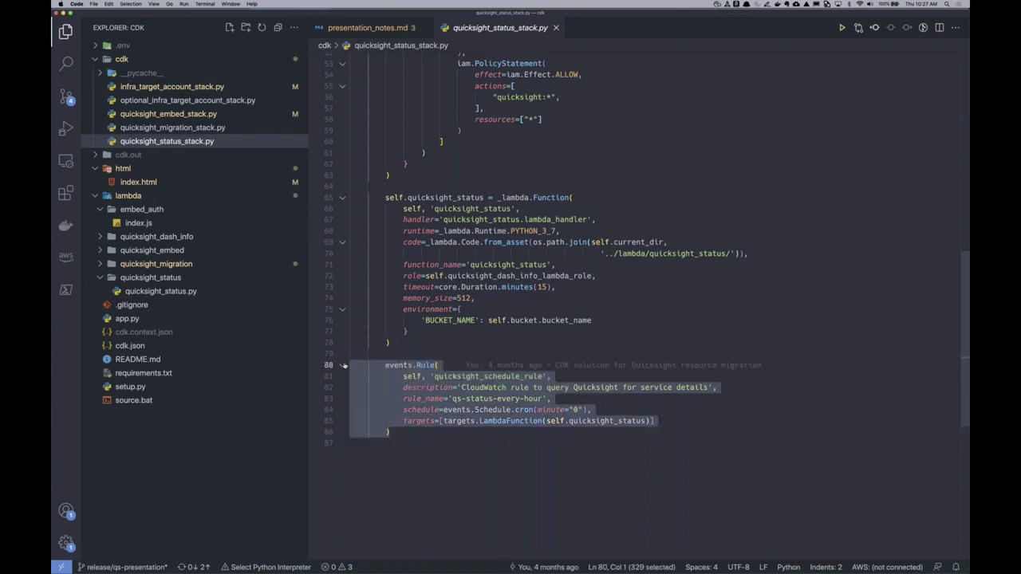
mouse_move(501, 418)
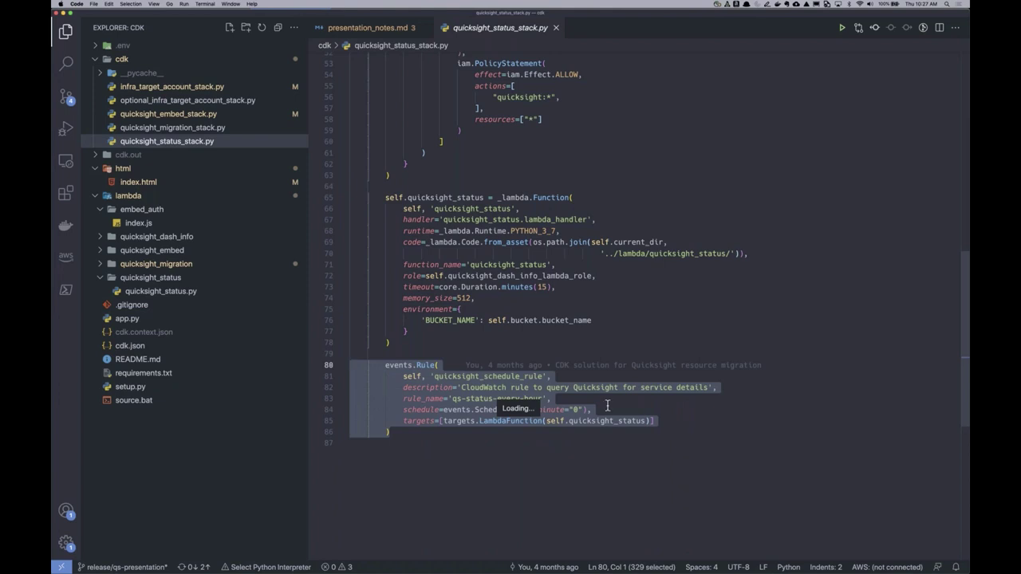
left_click(589, 433)
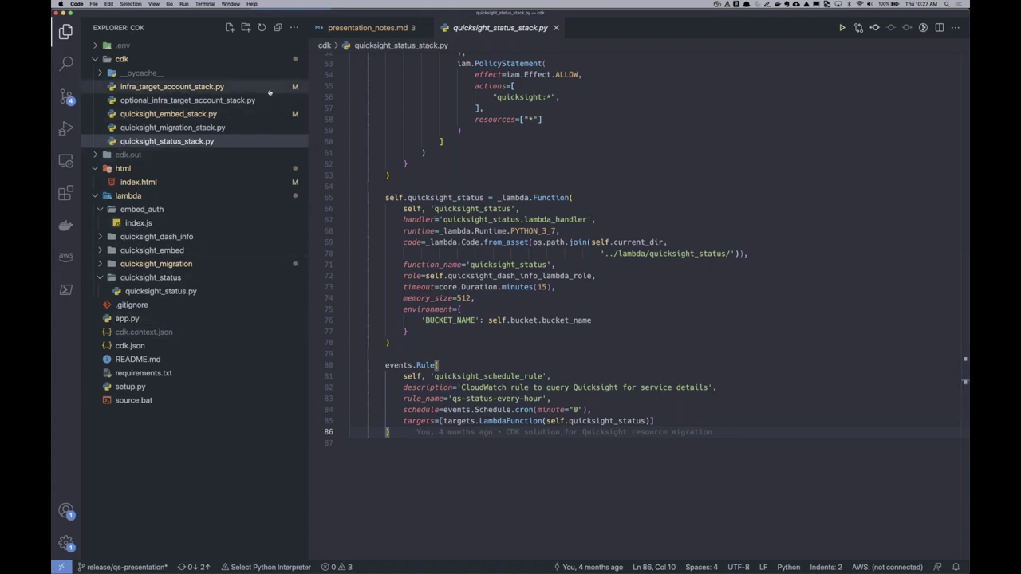
Open infra_target_account_stack.py, then switch to optional_infra_target_account_stack.py and review its VPC, security group, Redshift and RDS definitions.
left_click(270, 89)
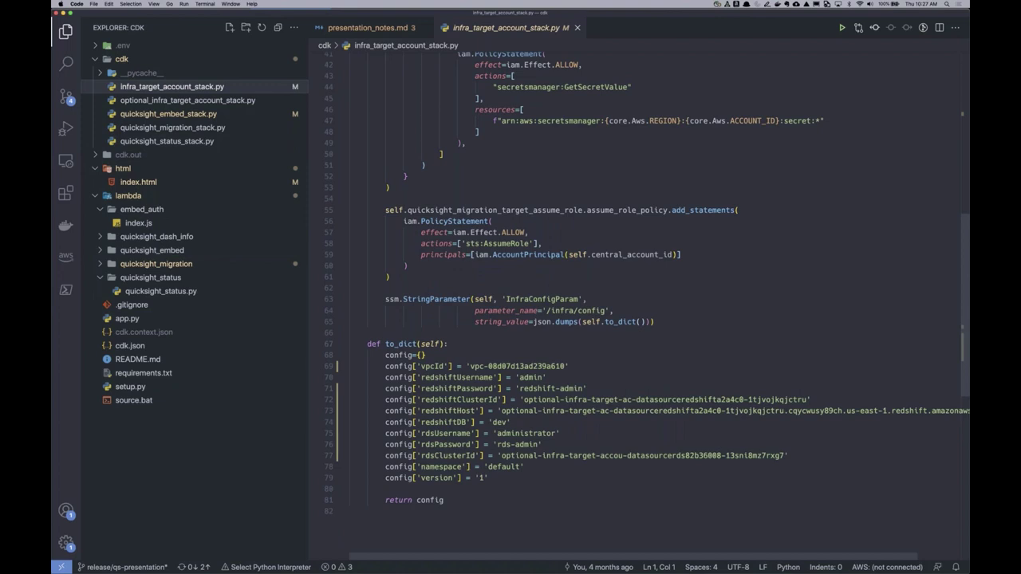
scroll(638, 295, "up", 4)
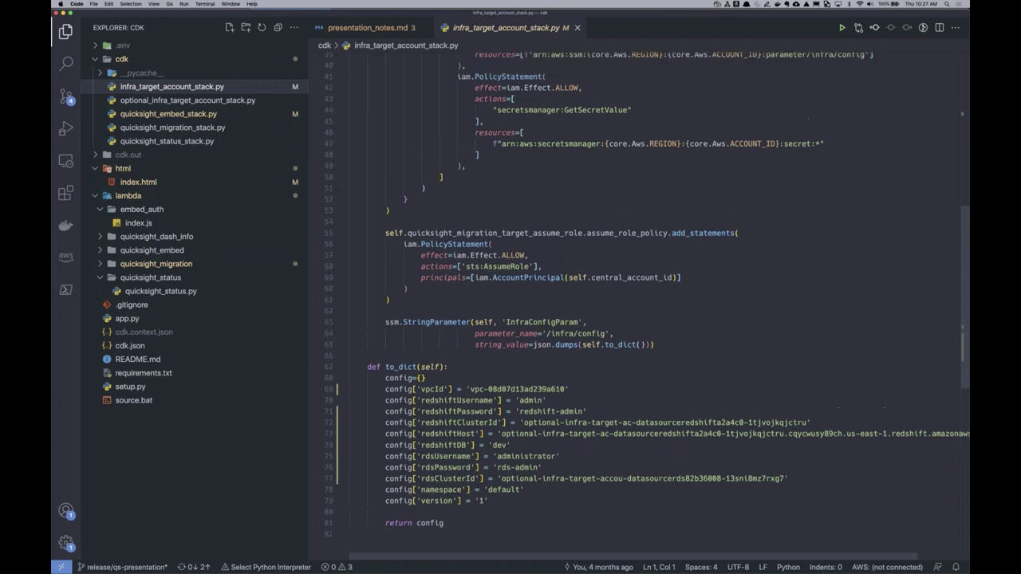
left_click(225, 102)
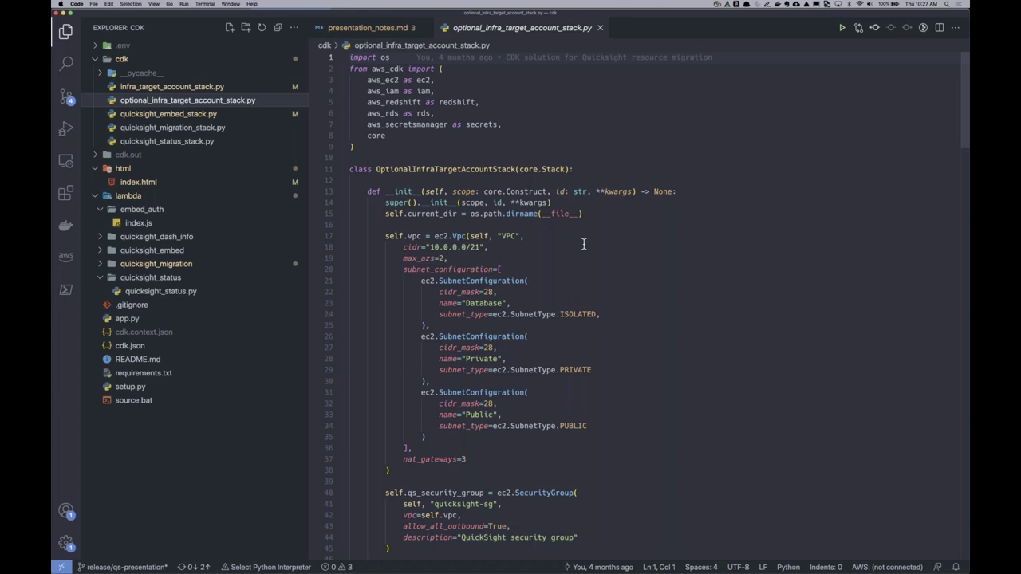
scroll(584, 244, "down", 1)
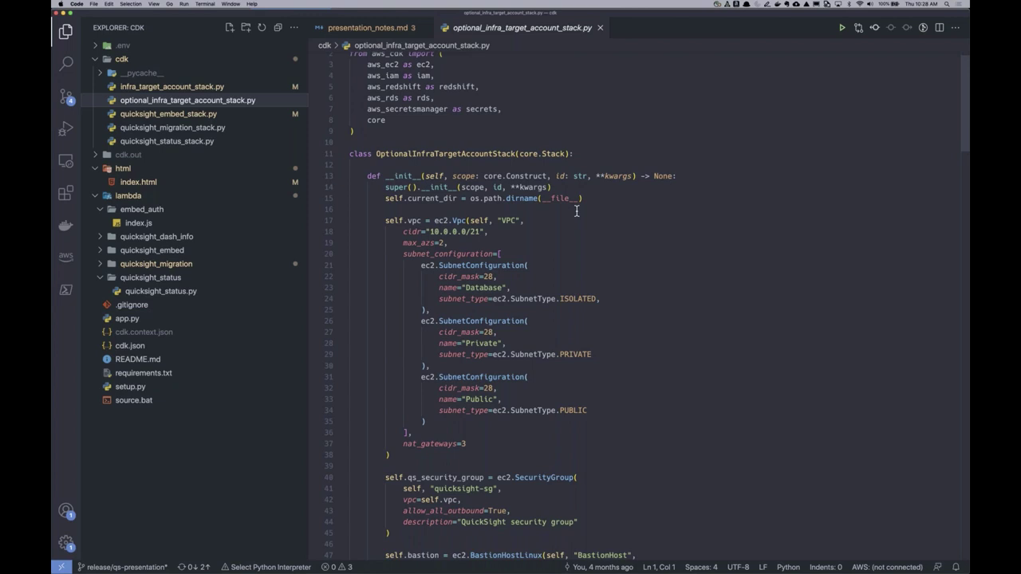
scroll(576, 211, "down", 5)
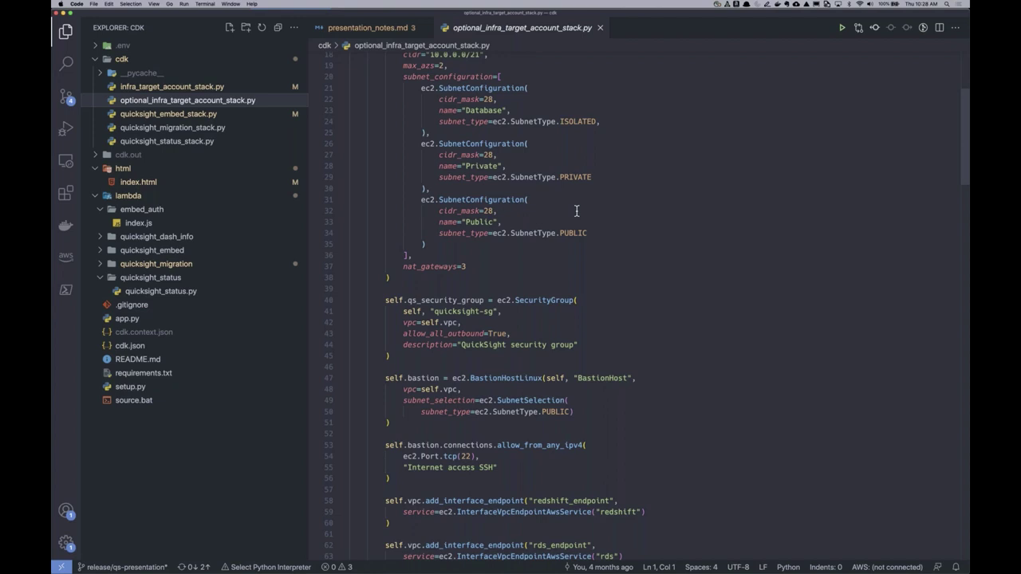
scroll(576, 211, "down", 15)
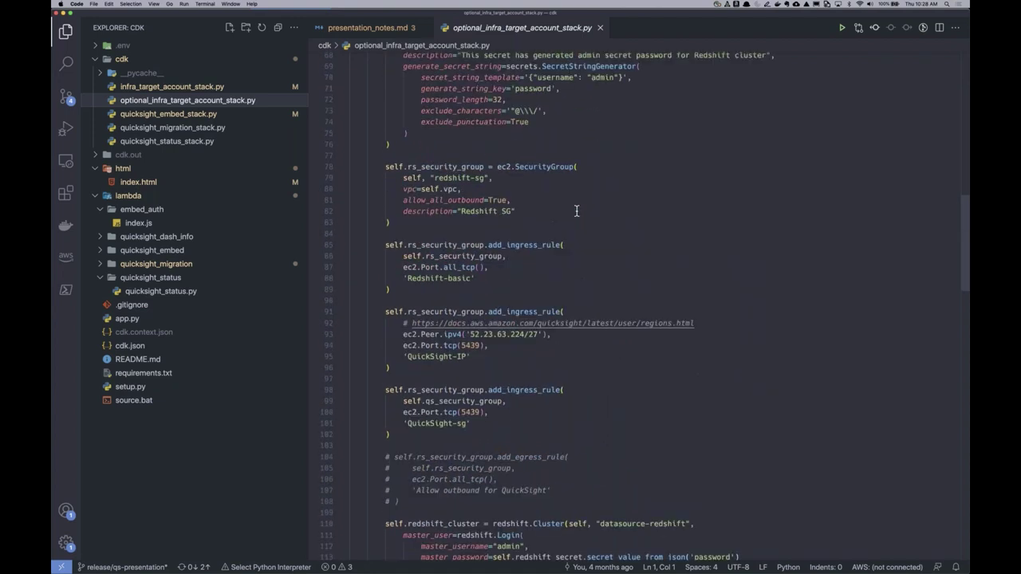
scroll(576, 211, "down", 12)
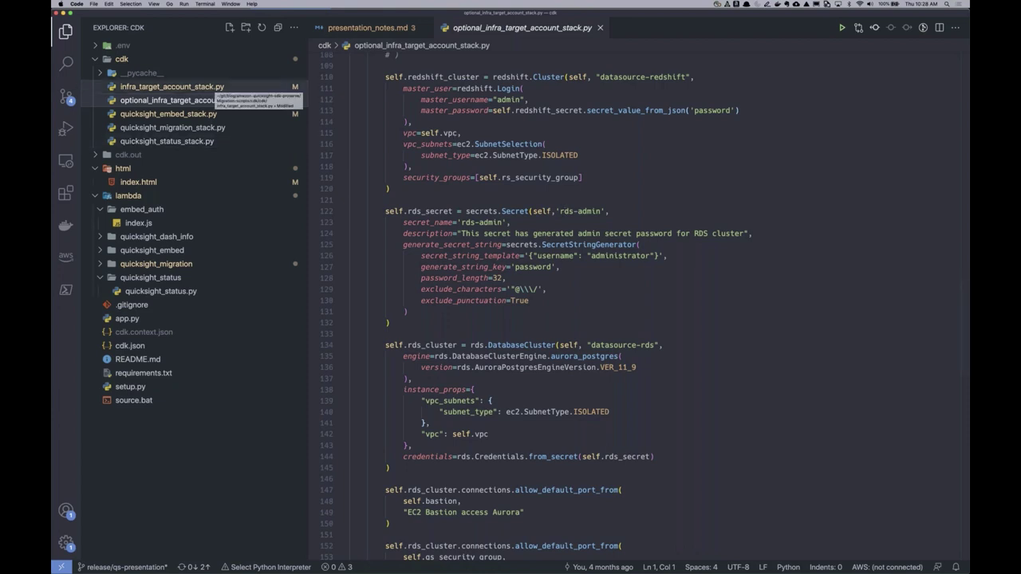
Glance at the UI Based Migration slide, then switch to Firefox and show optional-infra-target-account-stack in the target account's CloudFormation console.
key("ctrl+Right")
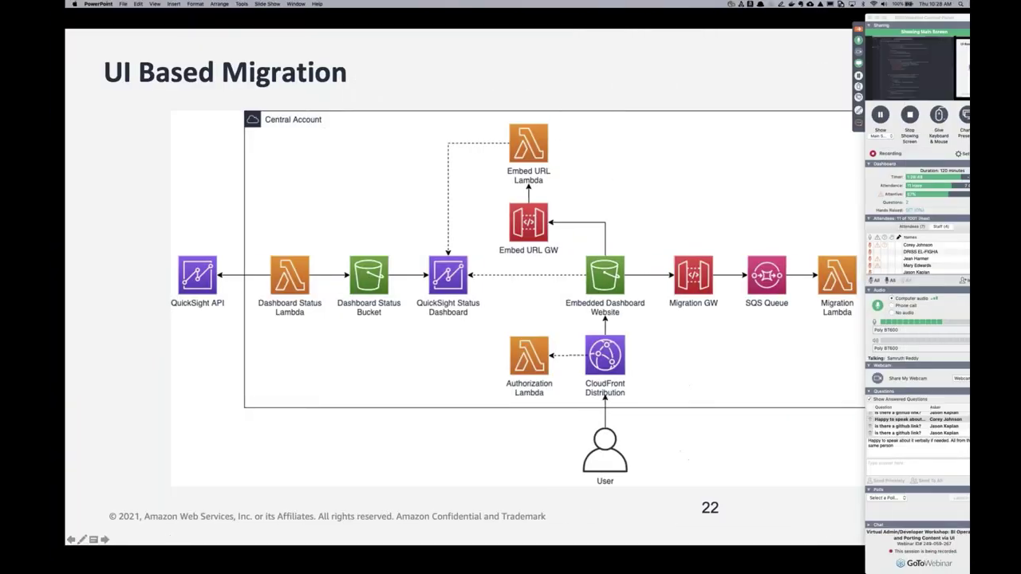
key("ctrl+Left")
key("super+Tab")
key("super+Tab")
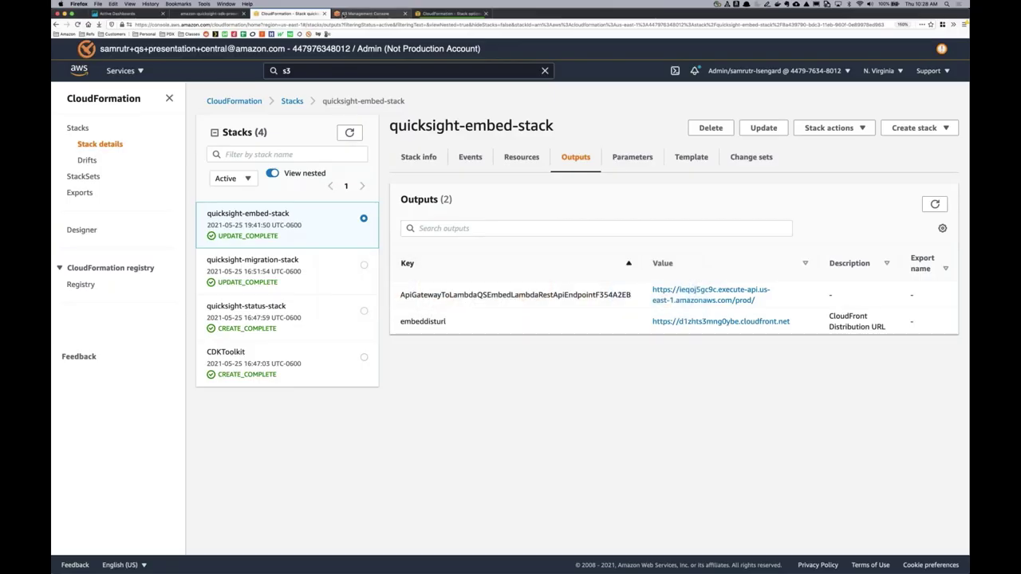
left_click(448, 14)
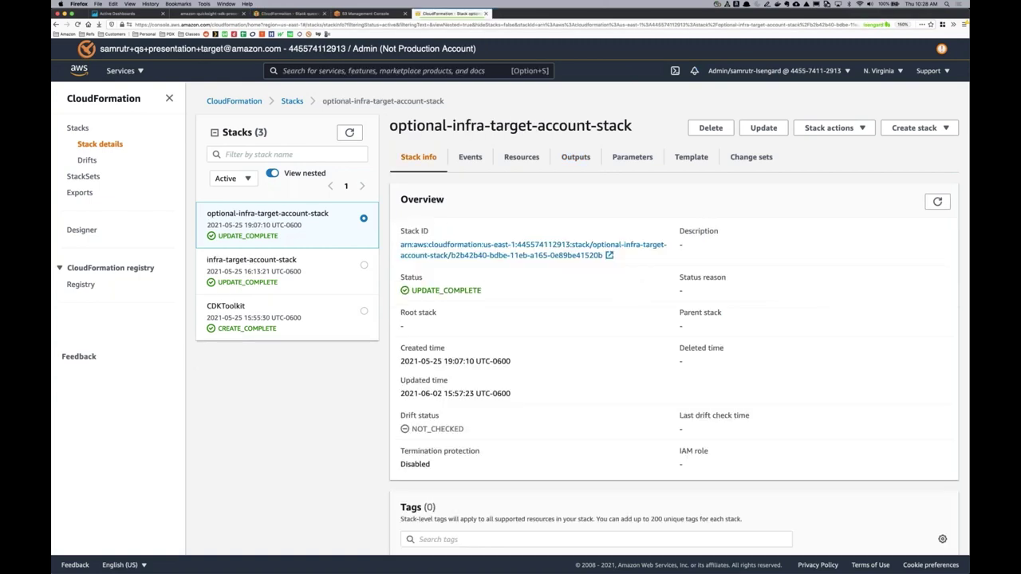
Review the outputs of optional-infra-target-account-stack, highlighting the rdsPassword value, then view the resources of infra-target-account-stack.
left_click(576, 157)
scroll(581, 158, "down", 1)
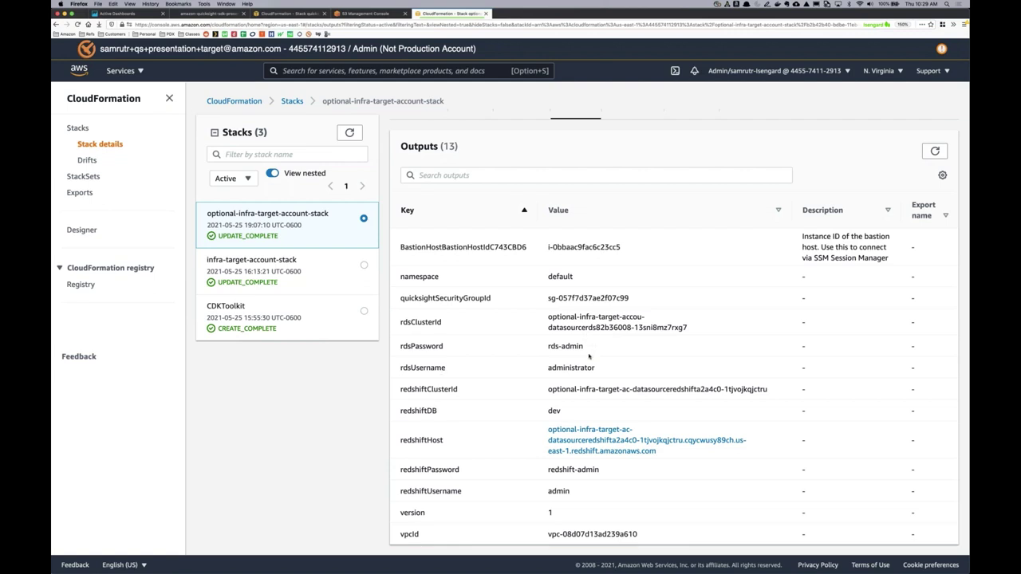
left_click_drag(598, 350, 544, 346)
left_click(367, 277)
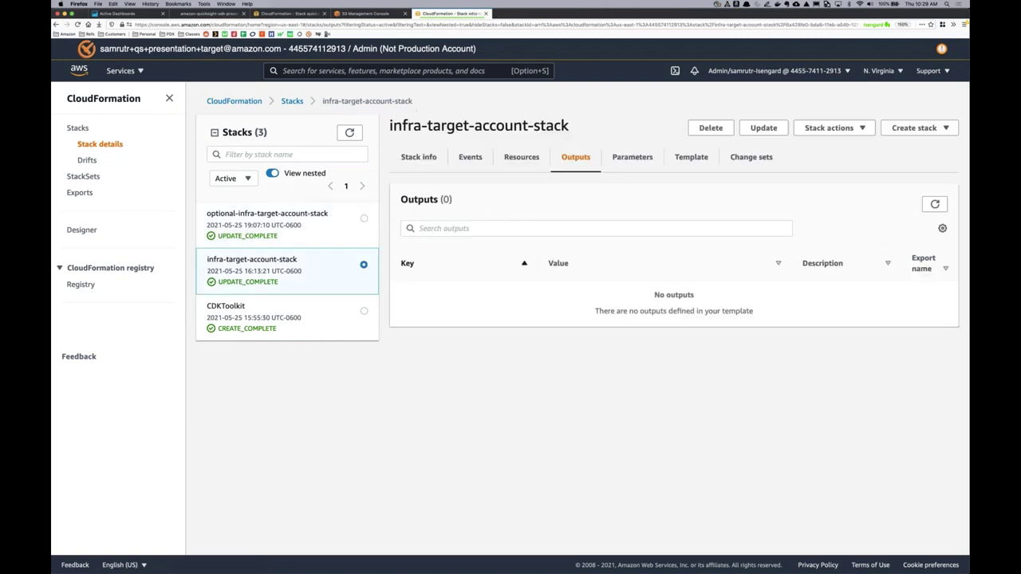
left_click(523, 160)
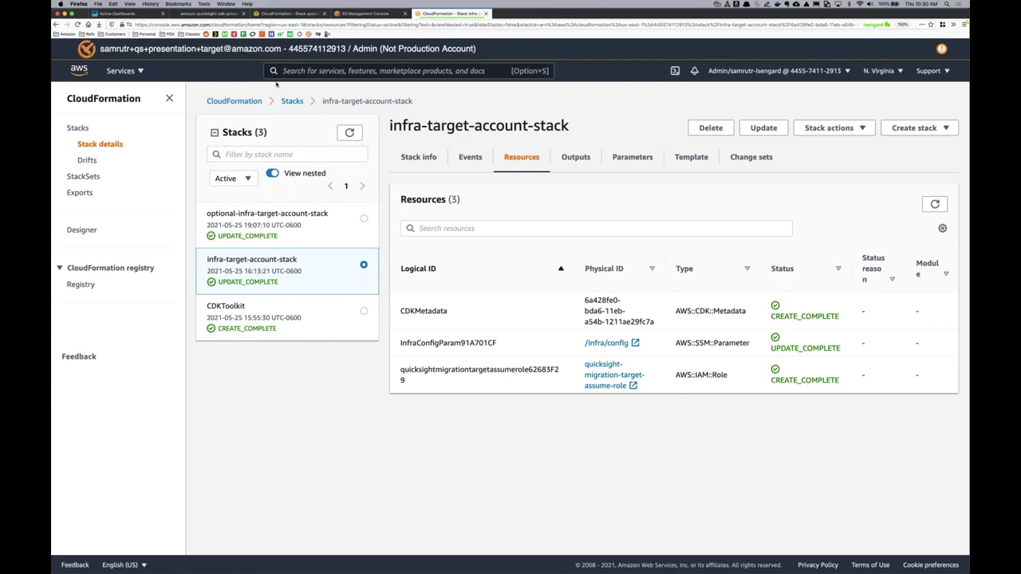
Switch to PowerPoint, advance through the Architecture slide to the Demo slide, and return to Firefox.
key("ctrl+Left")
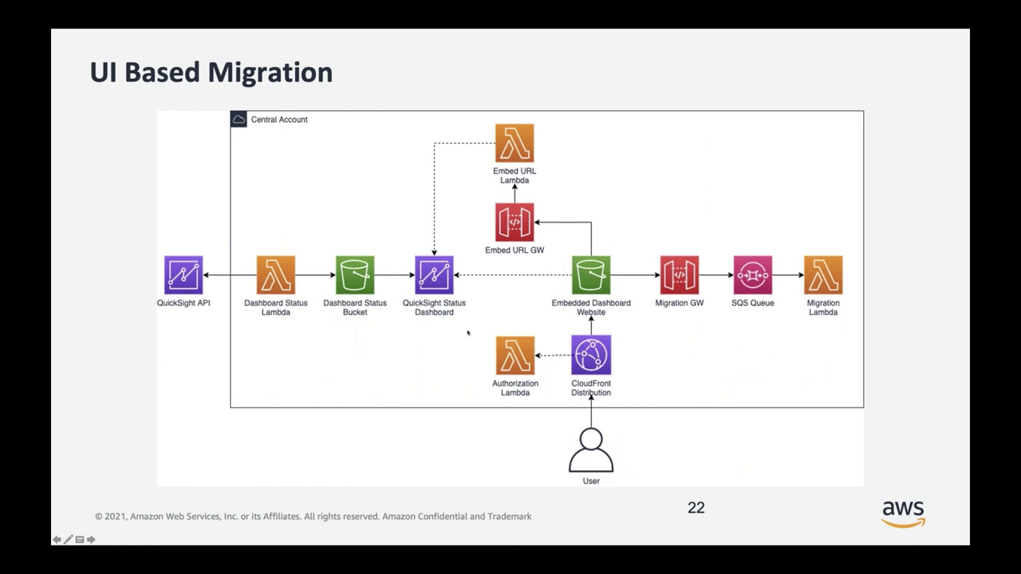
key("Right")
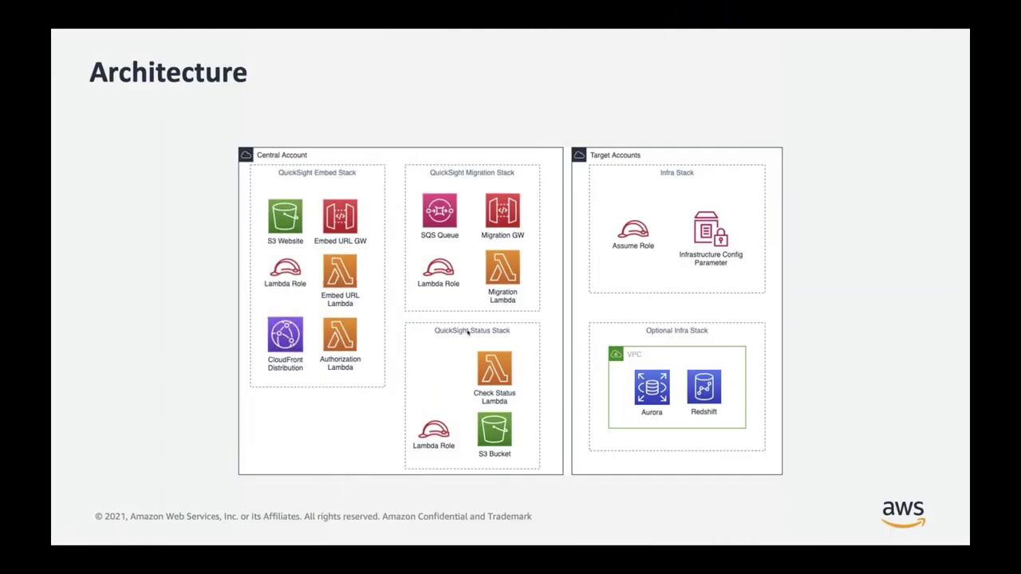
key("Right")
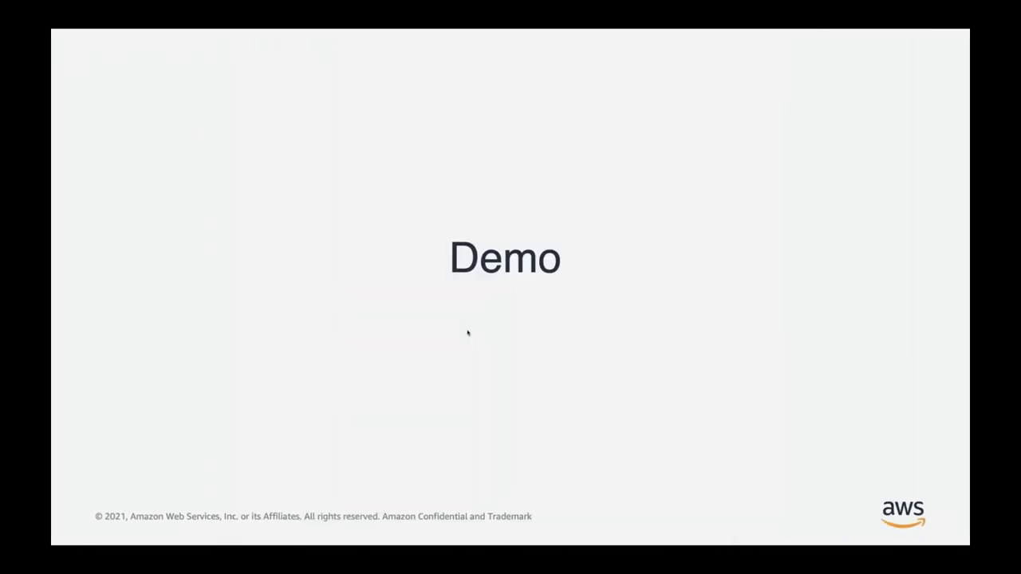
key("ctrl+Left")
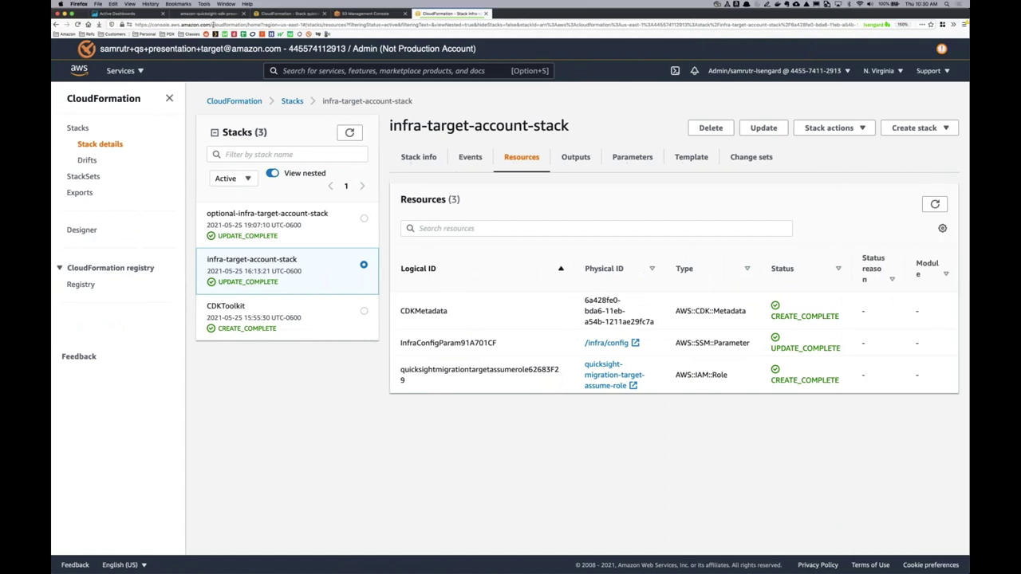
Show the Active Dashboards website with the Migration Tool form and reload the page.
left_click(138, 16)
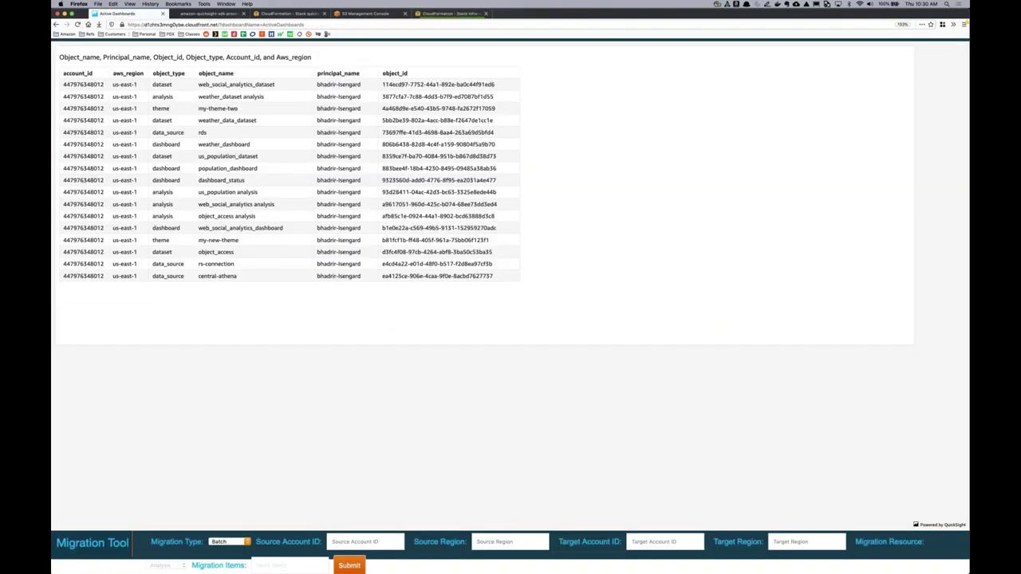
scroll(510, 308, "up", 1)
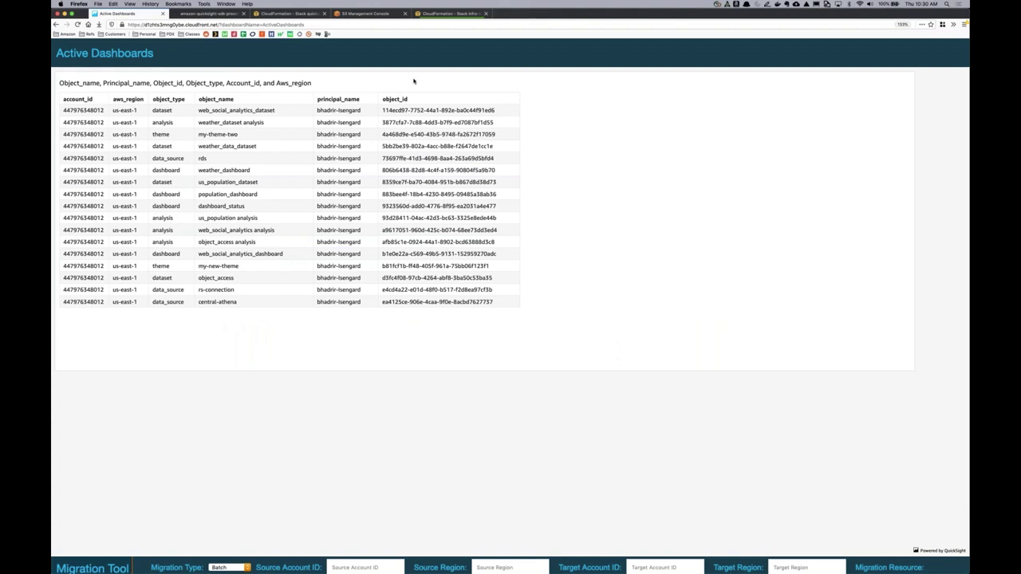
key("super+r")
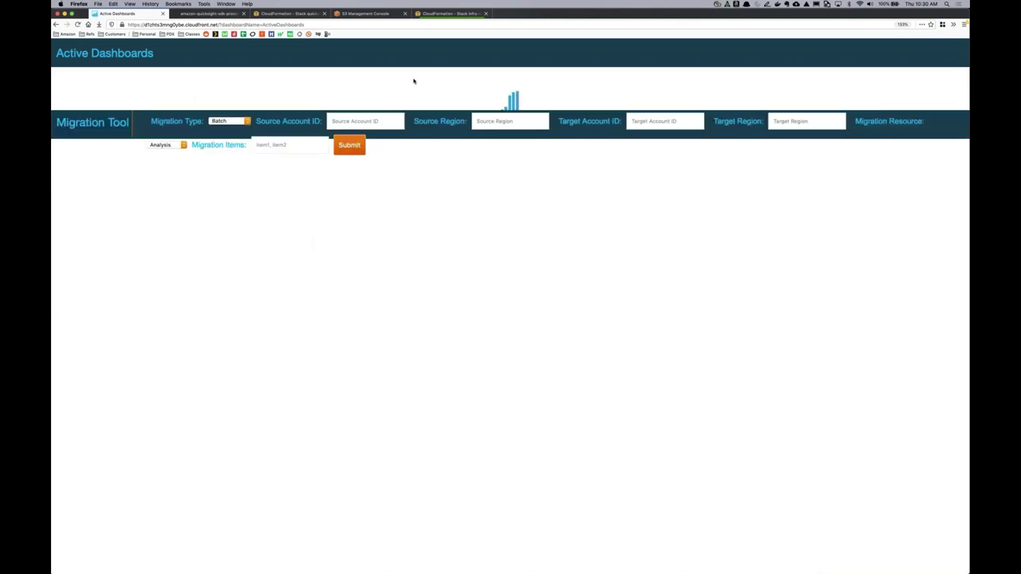
key("super+r")
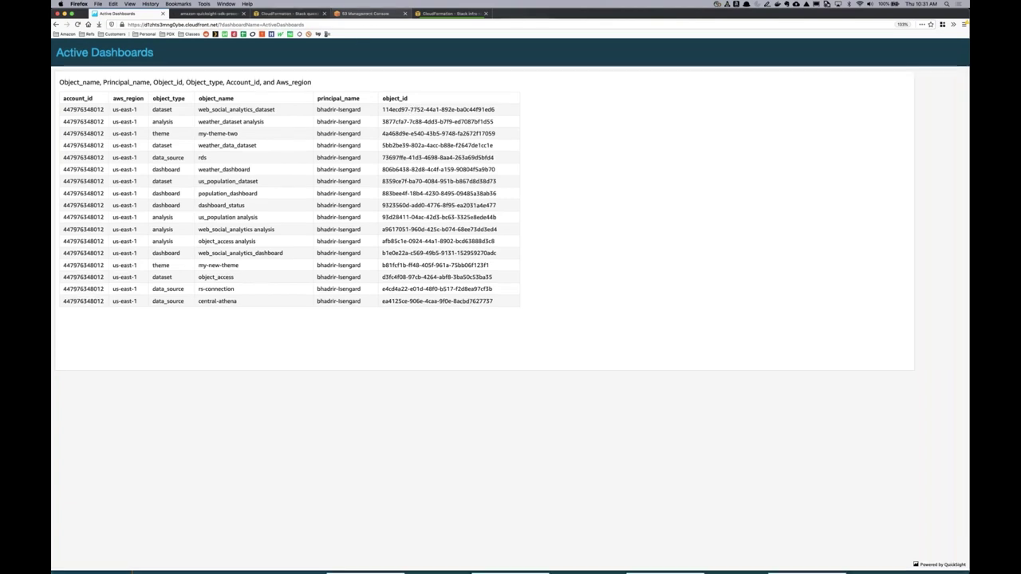
From the central account's CloudFormation console, search AWS services for quicksight and open QuickSight in its own browser tab.
left_click(287, 14)
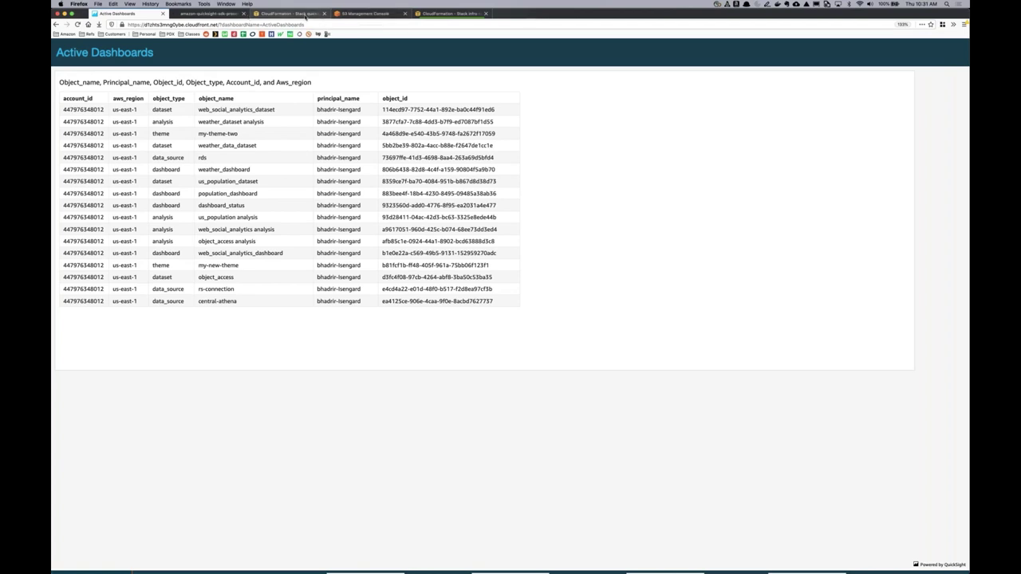
left_click(387, 72)
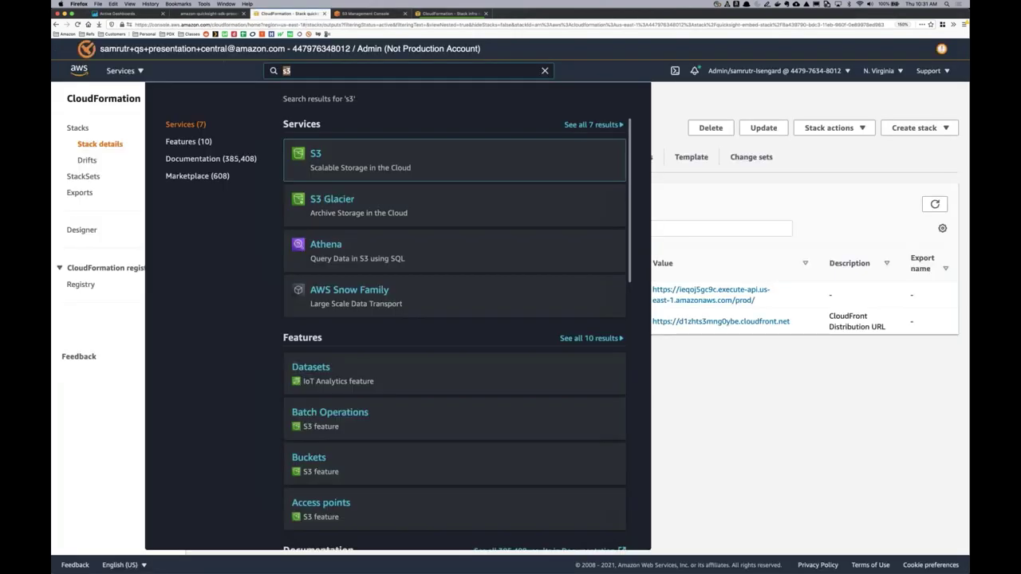
type("quicksight")
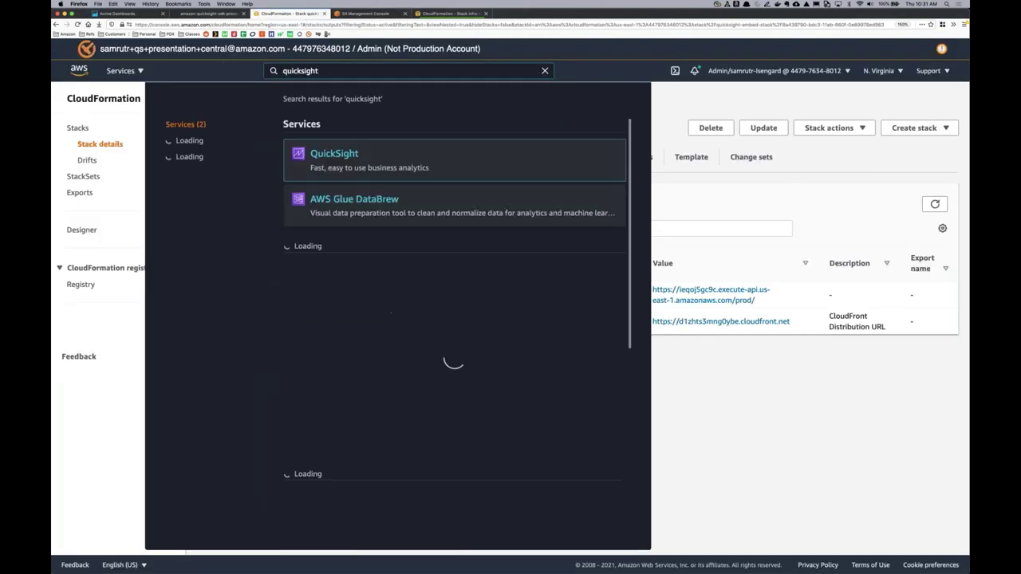
key("Return")
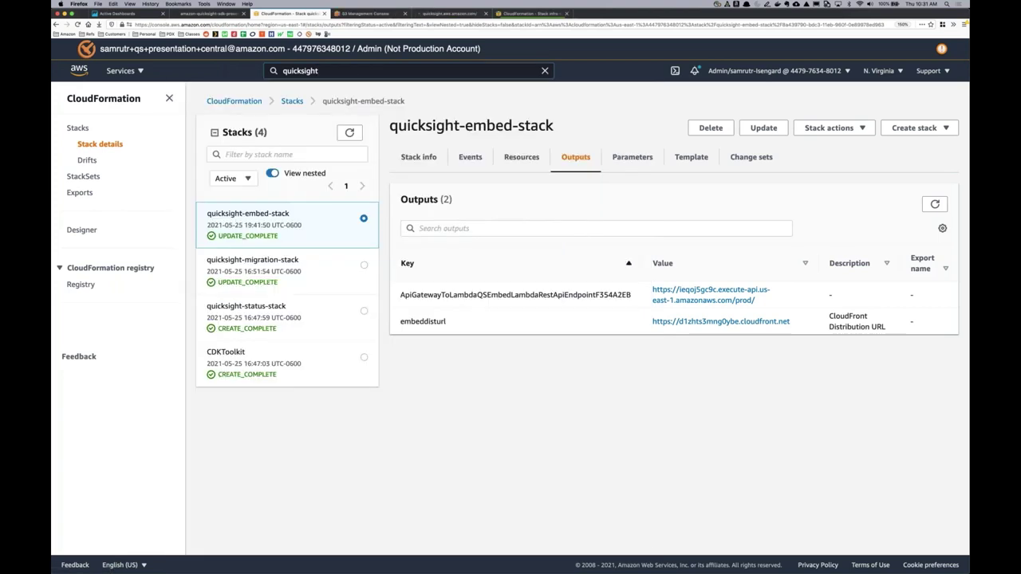
left_click(457, 14)
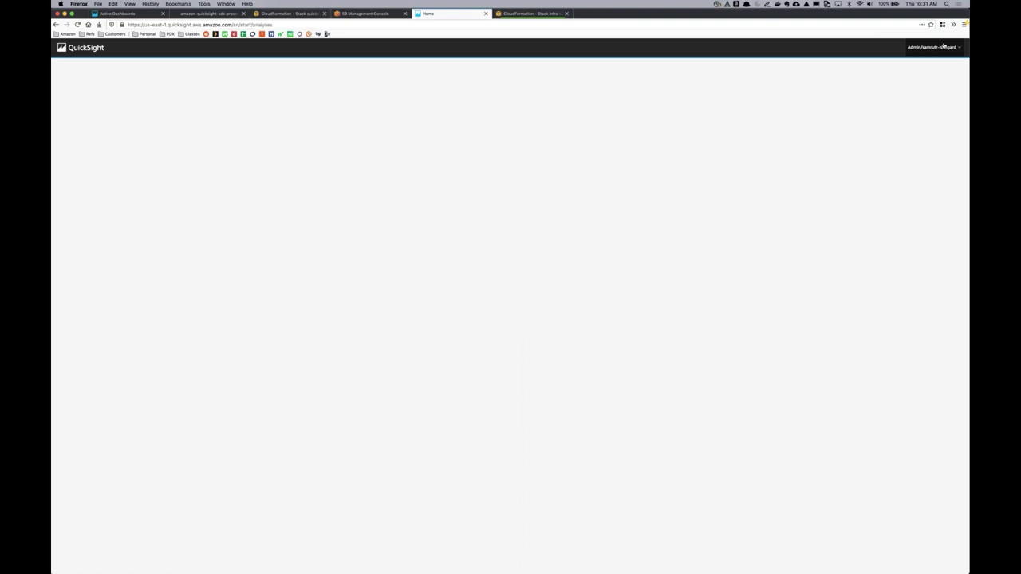
Go to Domains and Embedding under Manage QuickSight, highlight the allowed CloudFront domain and clear the selection.
left_click(944, 46)
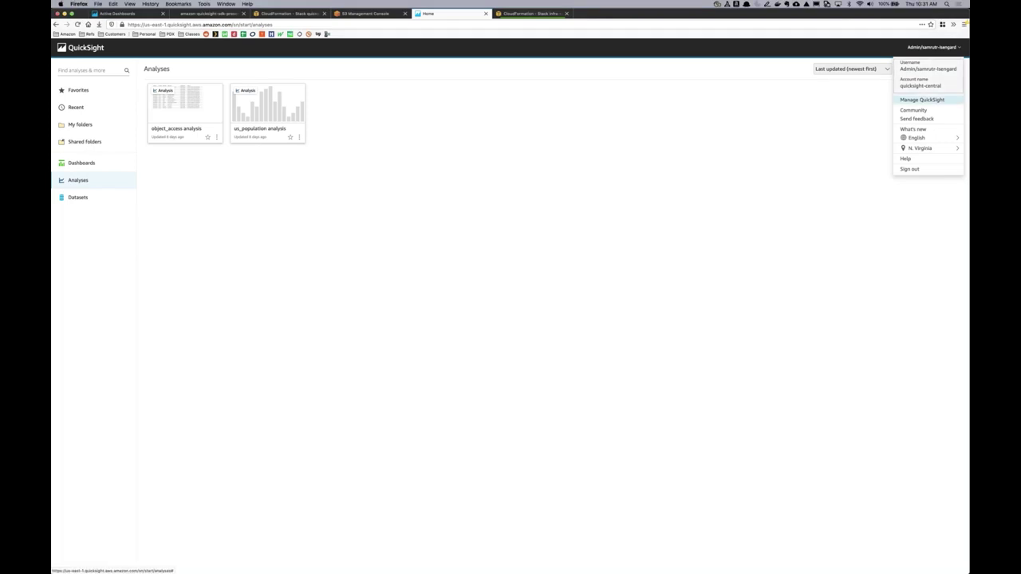
left_click(922, 100)
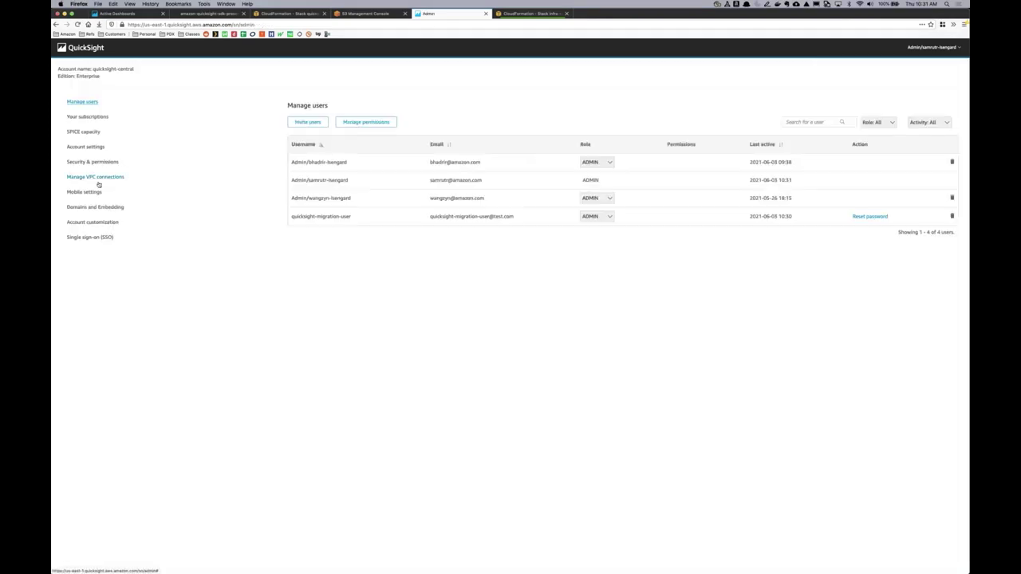
left_click(86, 211)
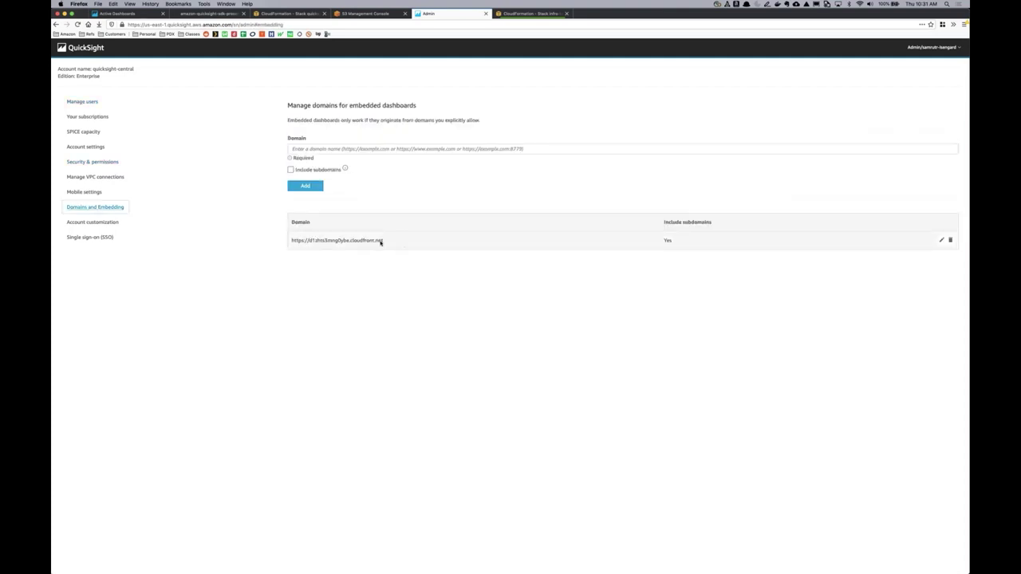
left_click_drag(381, 243, 237, 203)
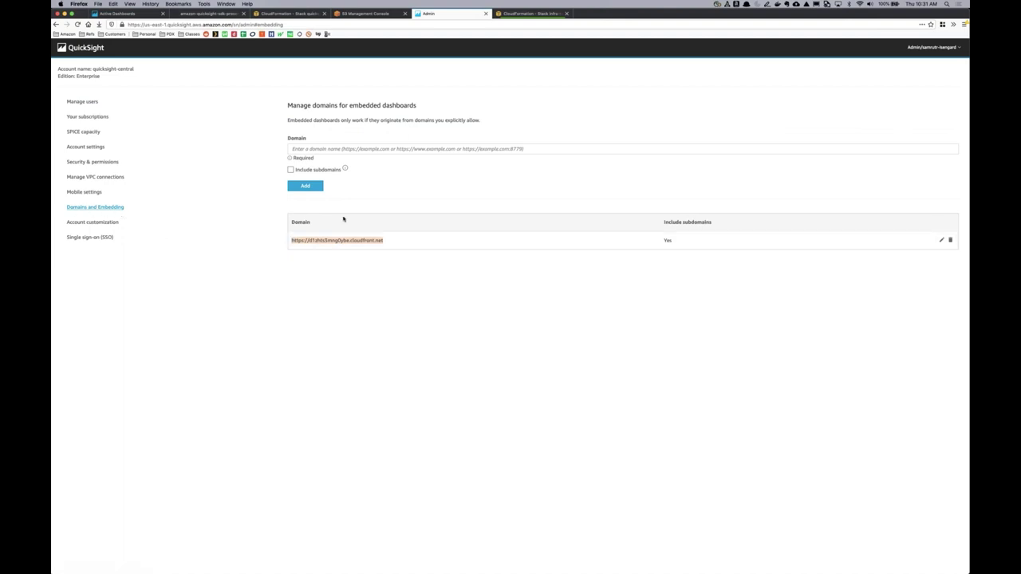
left_click(349, 280)
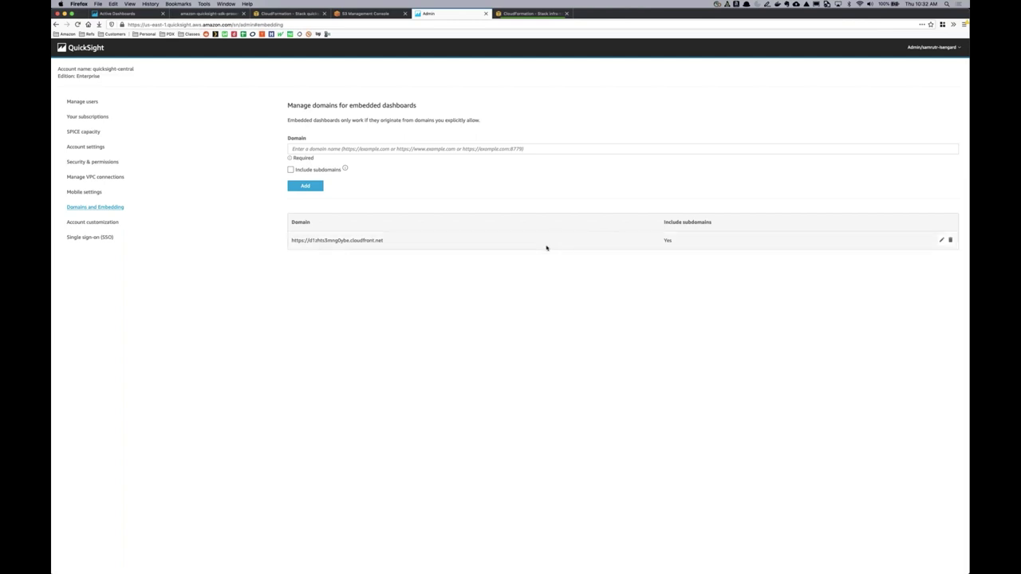
Compare the Active Dashboards site with the quicksight-embed-stack outputs, then return to the site and show its Migration Tool form.
left_click(117, 13)
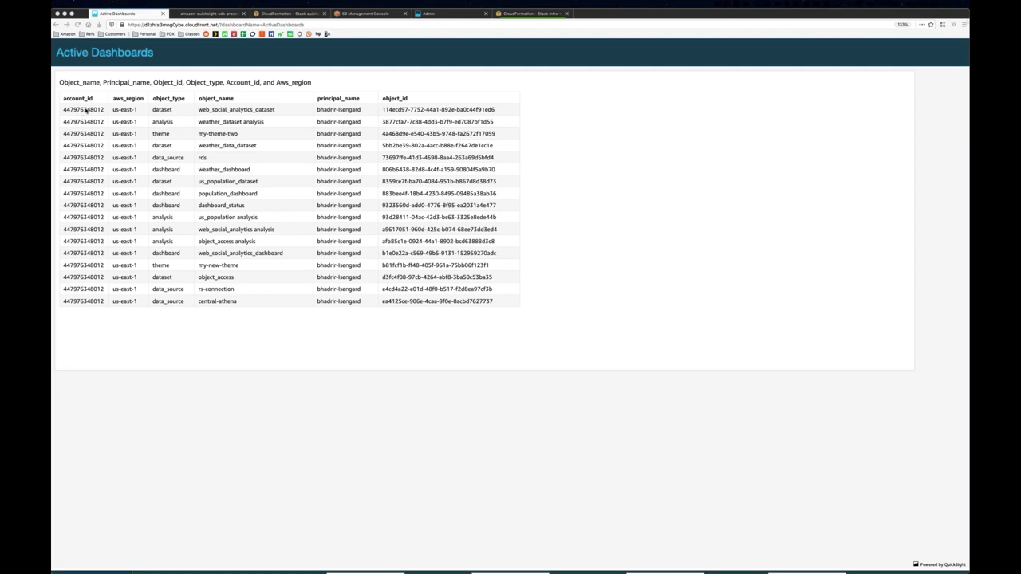
left_click(292, 14)
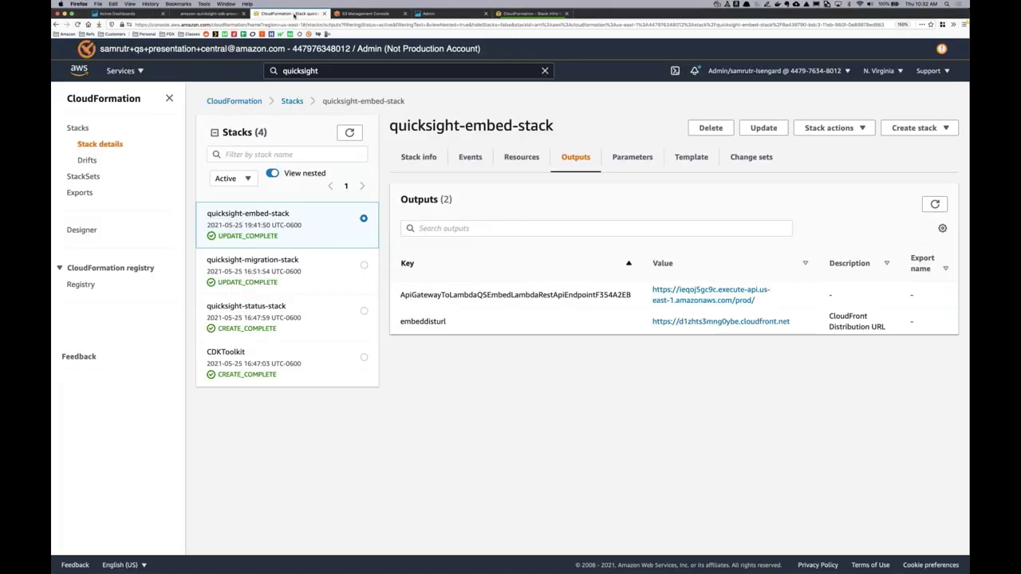
left_click(119, 14)
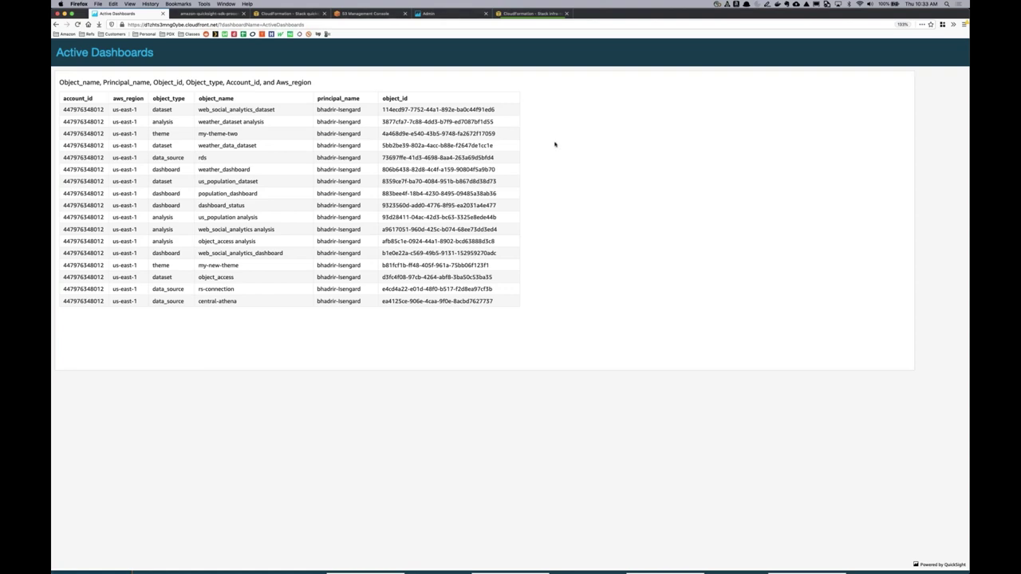
scroll(534, 160, "down", 1)
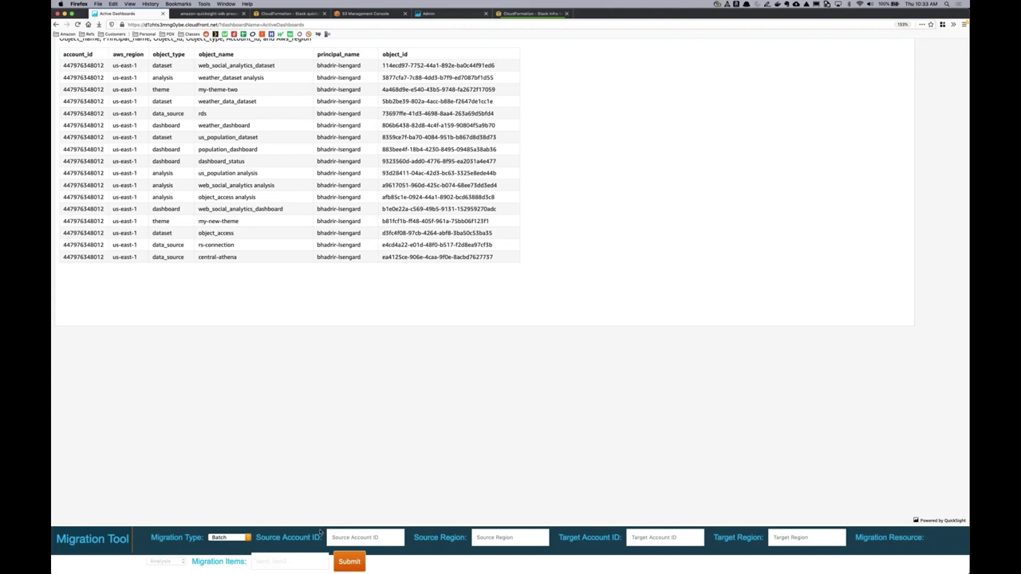
Review the Migration Type options in the Migration Tool form and set the type to Incremental.
left_click(219, 538)
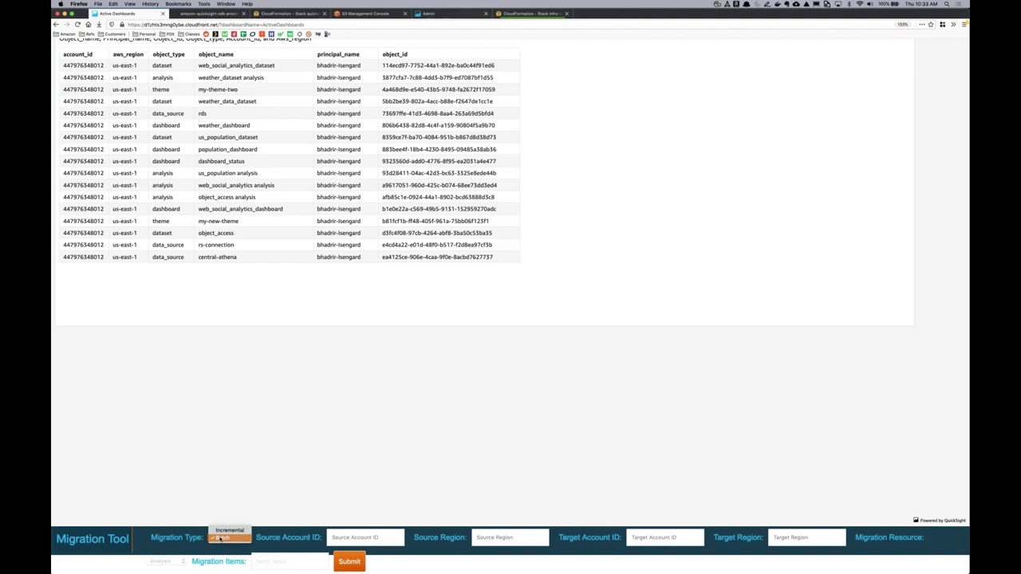
left_click(221, 538)
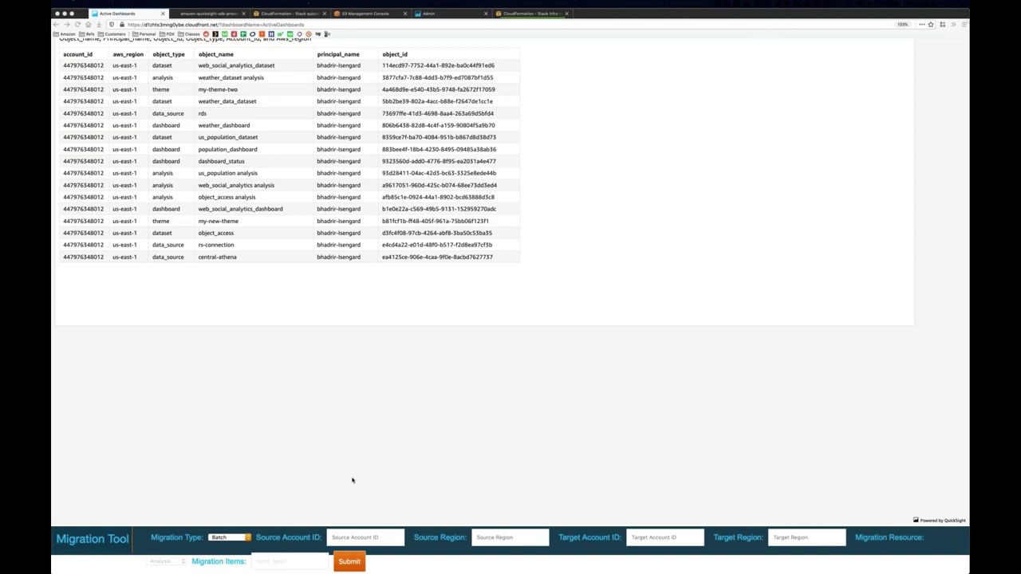
left_click(224, 542)
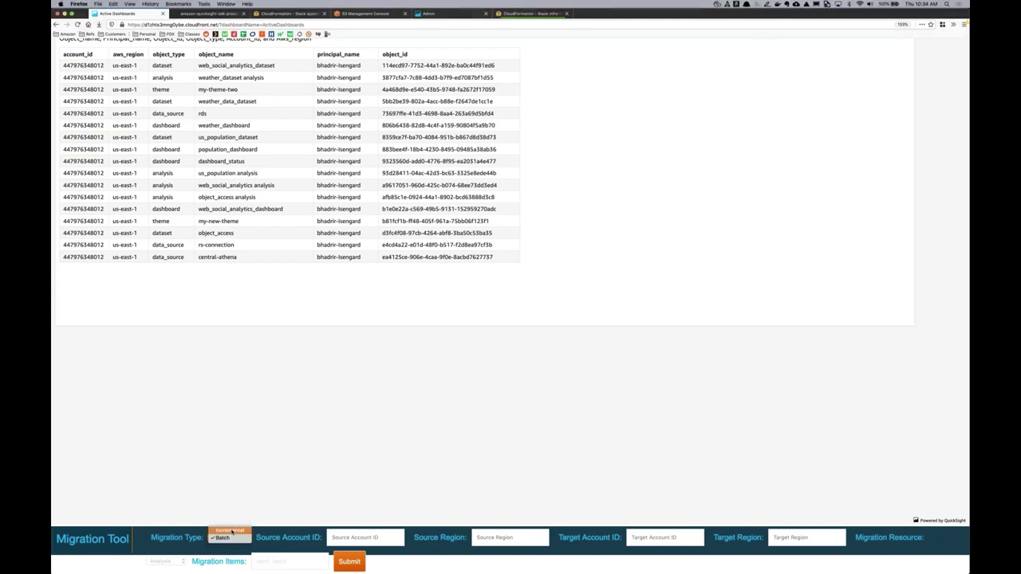
left_click(232, 532)
Show the Migration Resource choices, keeping Analysis selected, and point out the Migration Items field.
left_click(163, 562)
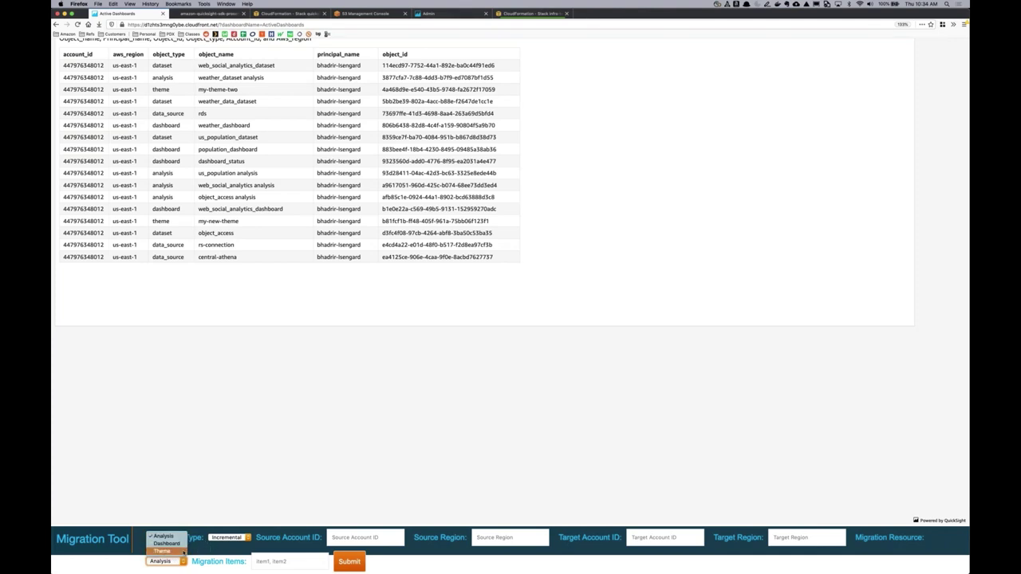
left_click(240, 551)
left_click(278, 563)
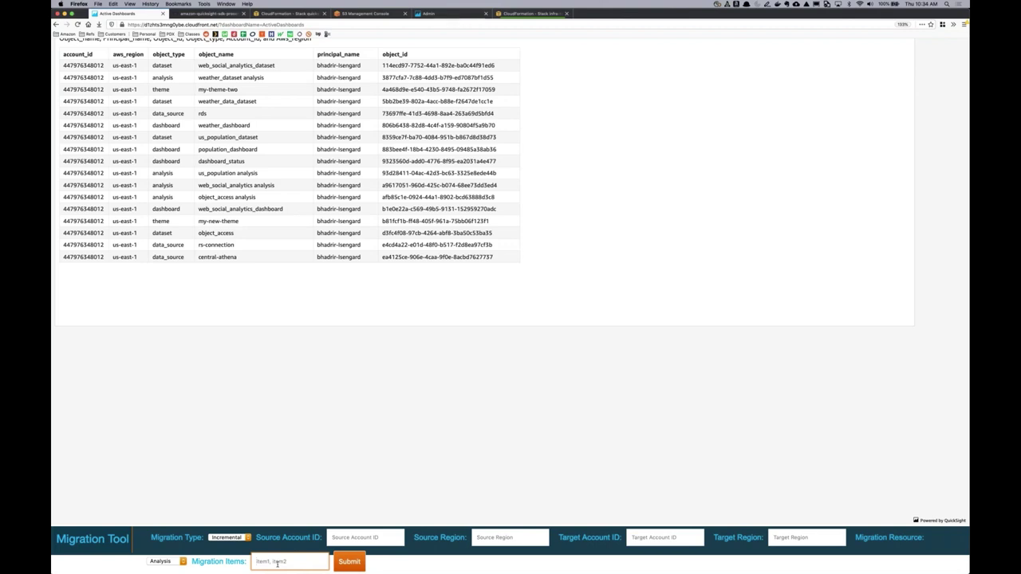
left_click(177, 563)
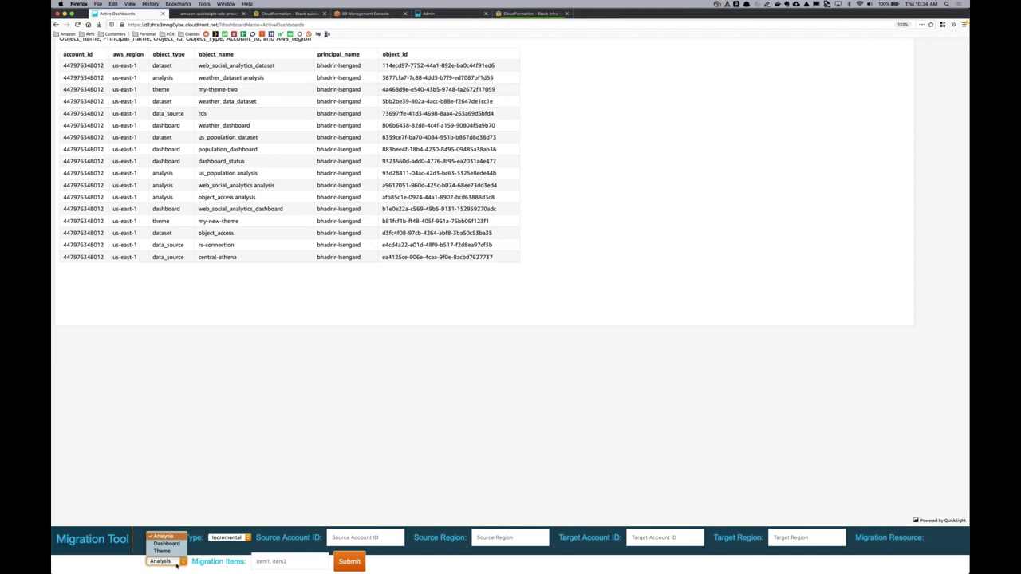
left_click(177, 564)
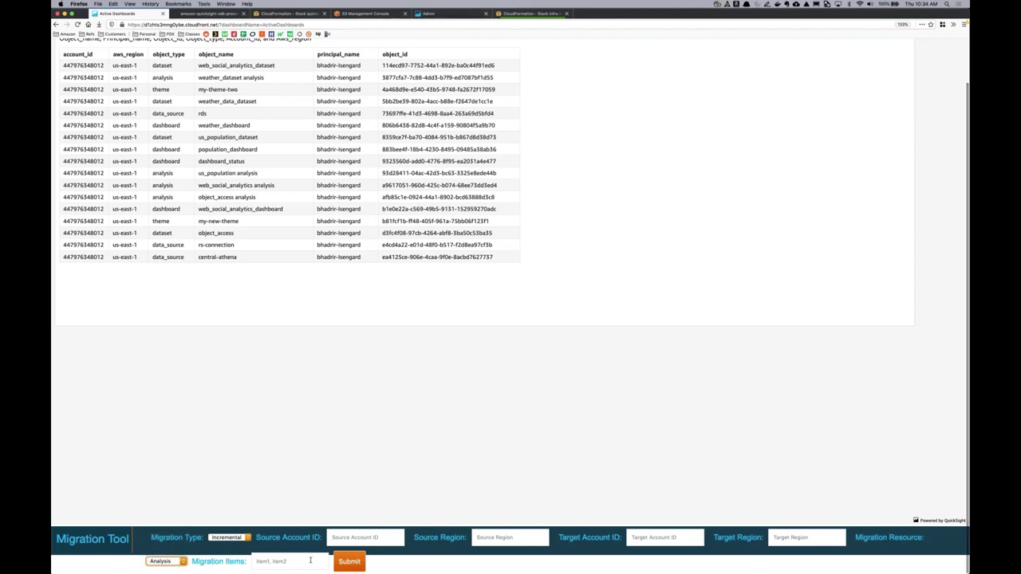
left_click(473, 384)
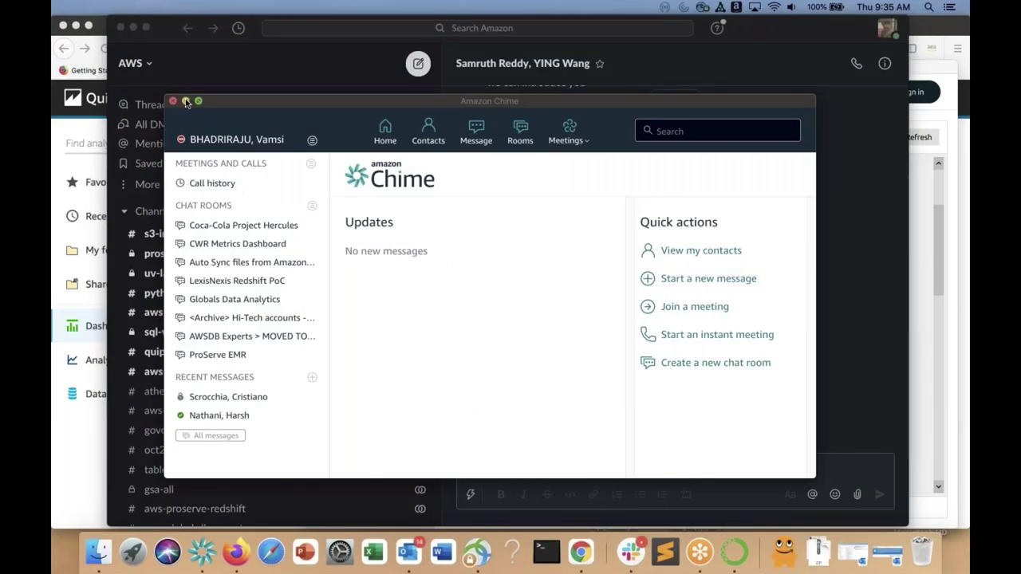
Minimize the Chime window, switch to Chrome, open QuickSight's dashboard_status dashboard and dismiss its welcome-back notice.
key("super+m")
left_click(561, 552)
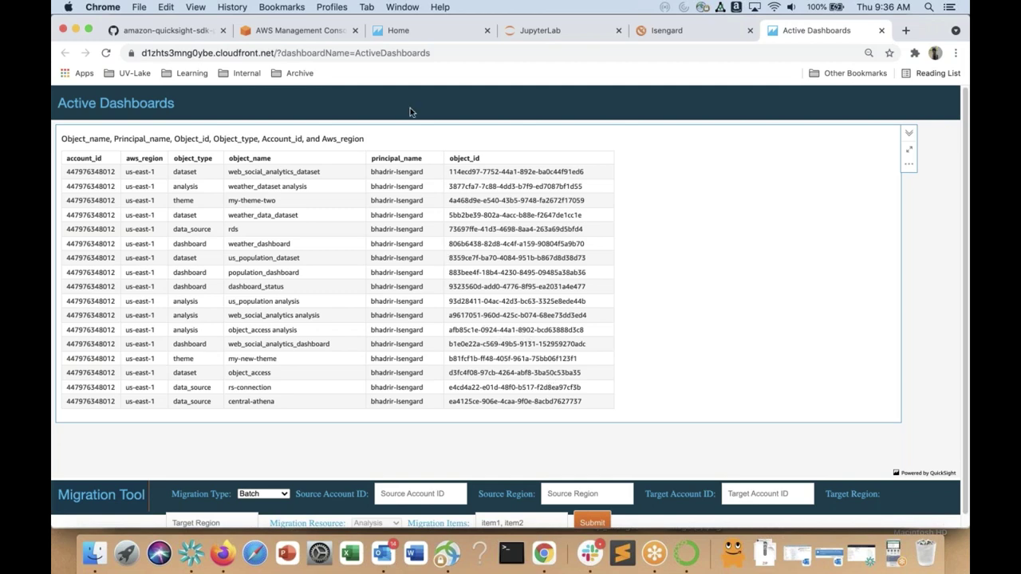
left_click(415, 33)
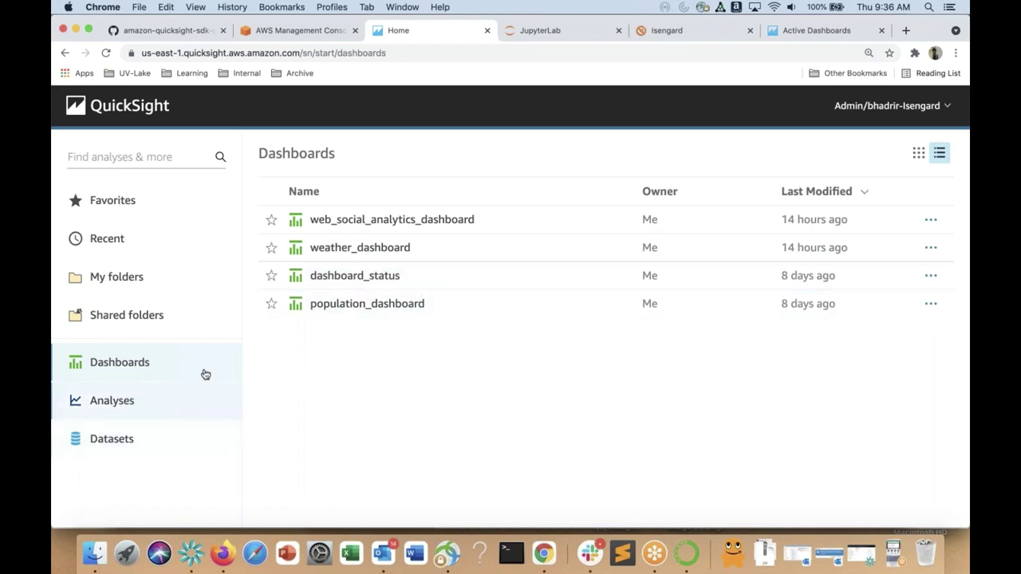
left_click(355, 275)
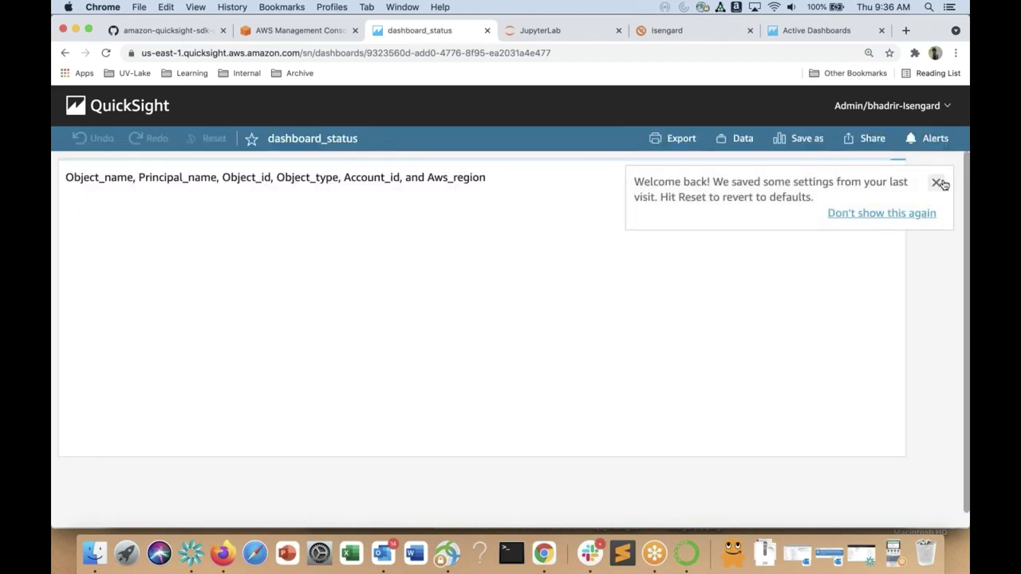
left_click(938, 182)
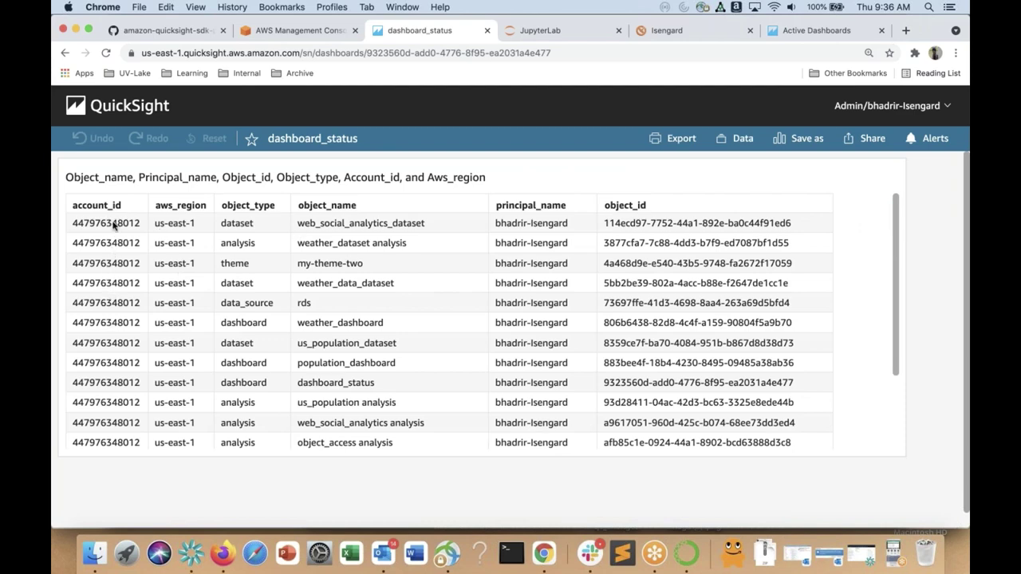
Sort the dashboard_status table by object_type in ascending order and compare its rows with the Active Dashboards site.
left_click(264, 205)
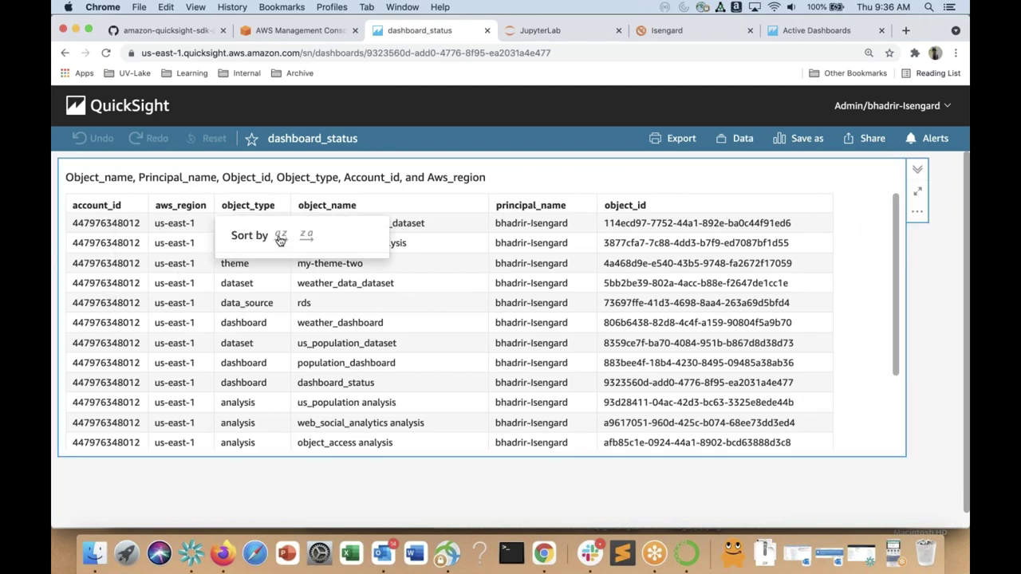
left_click(281, 240)
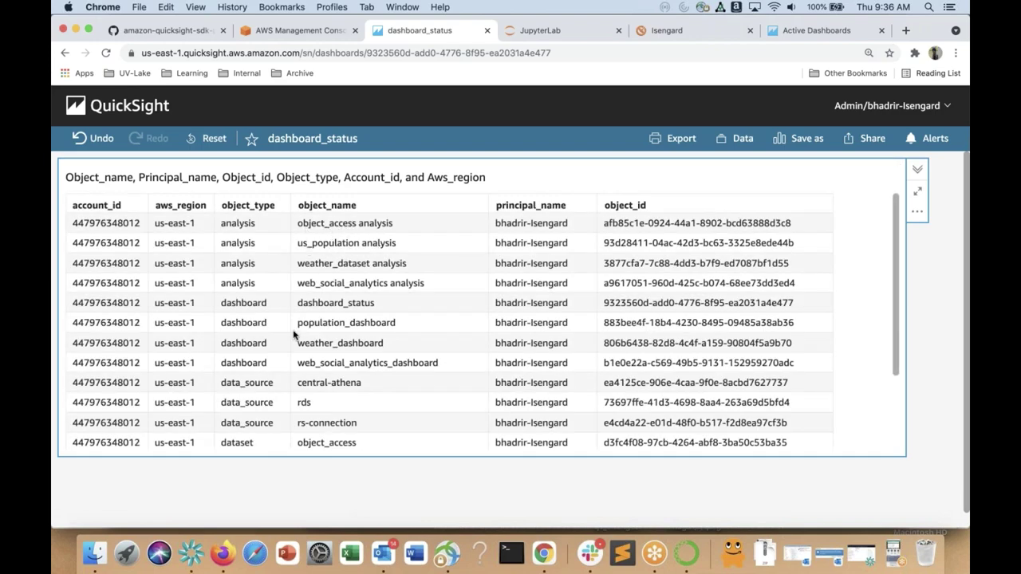
scroll(296, 337, "down", 3)
scroll(319, 359, "up", 3)
scroll(384, 303, "down", 3)
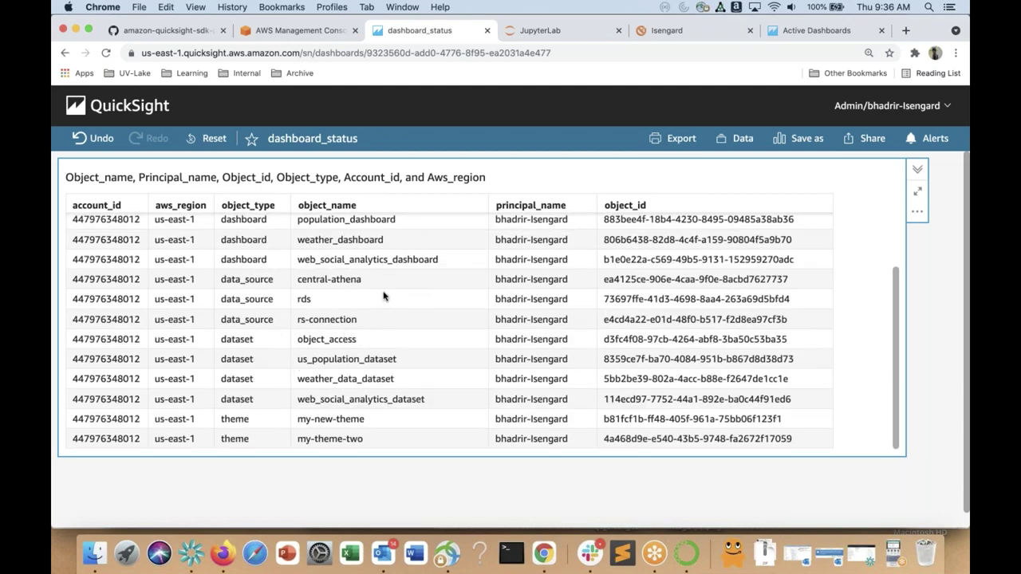
left_click(796, 30)
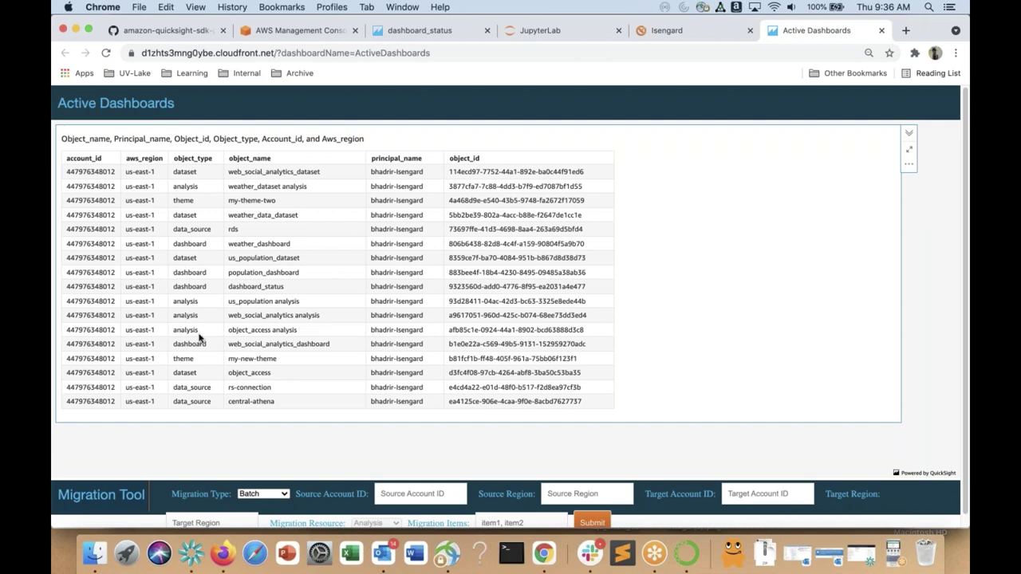
left_click(420, 32)
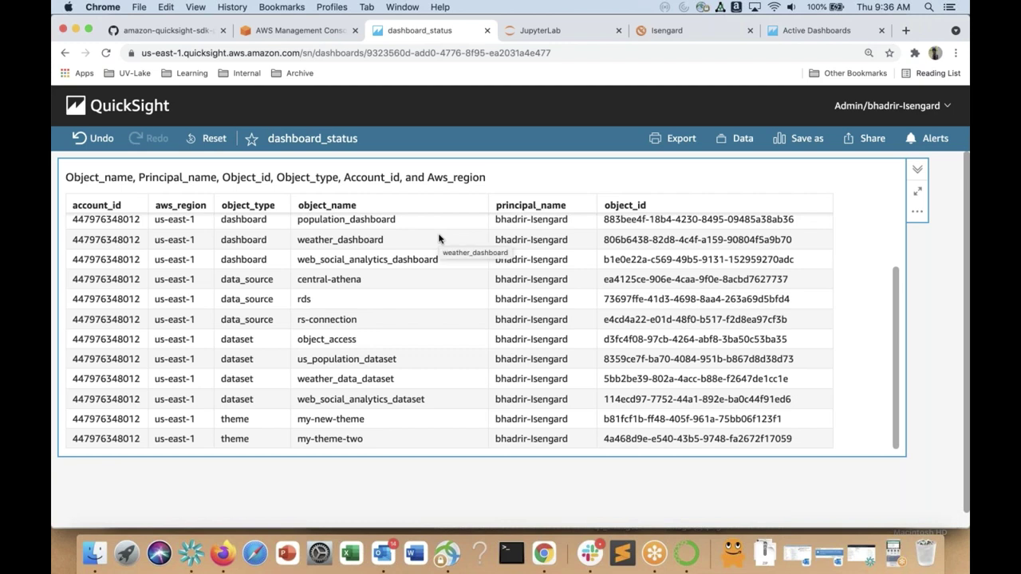
In the AWS Management Console, search for secrets and open Secrets Manager.
left_click(281, 33)
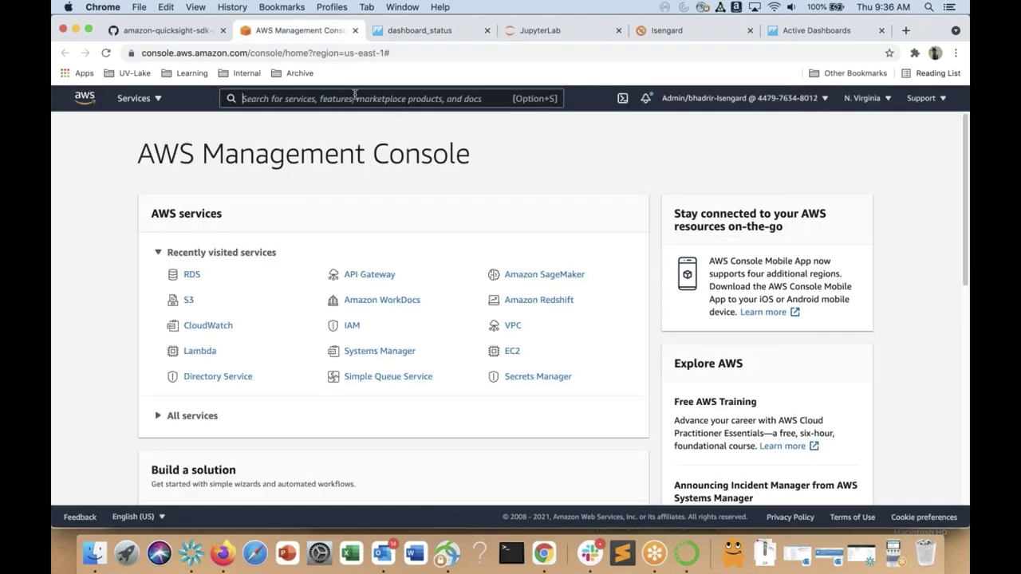
type("secrets")
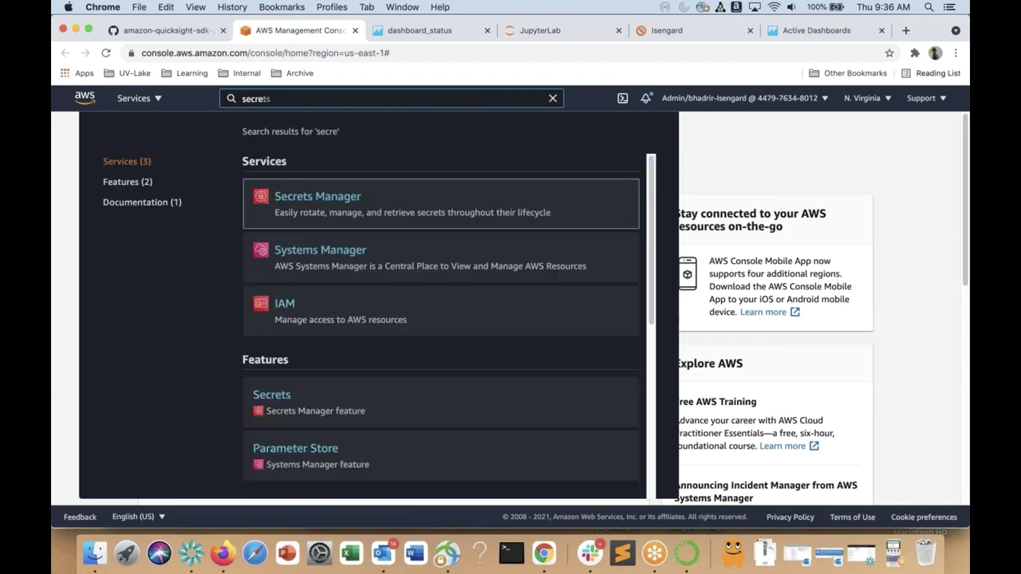
left_click(304, 198)
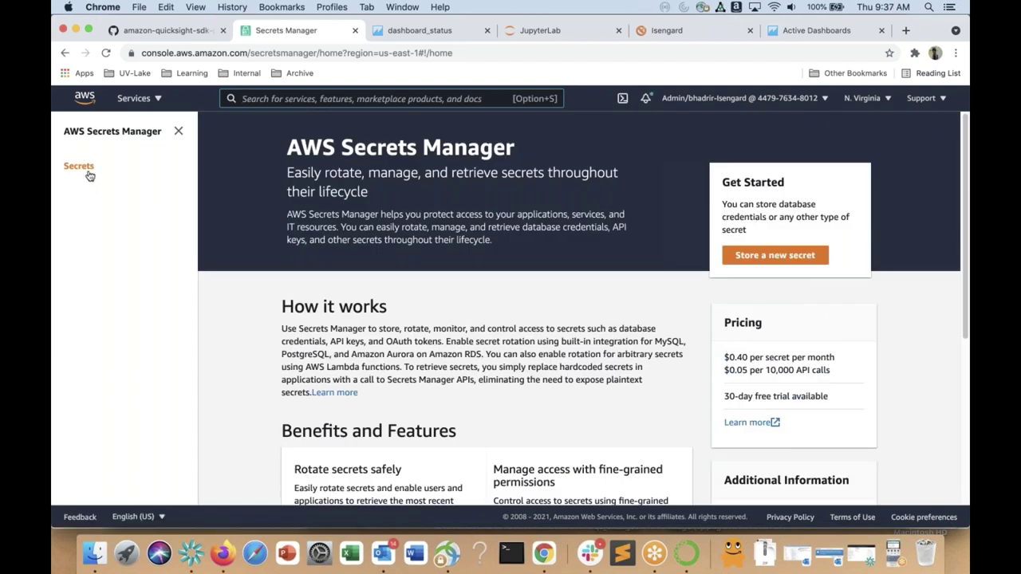
Switch to Firefox and view the rds-admin secret's details in the target account's Secrets Manager.
left_click(224, 553)
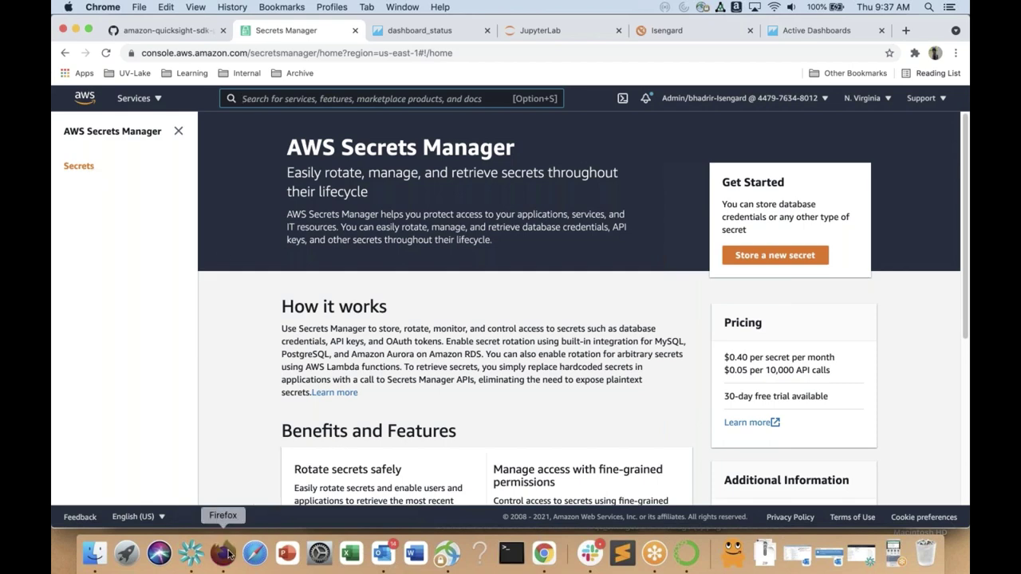
left_click(326, 25)
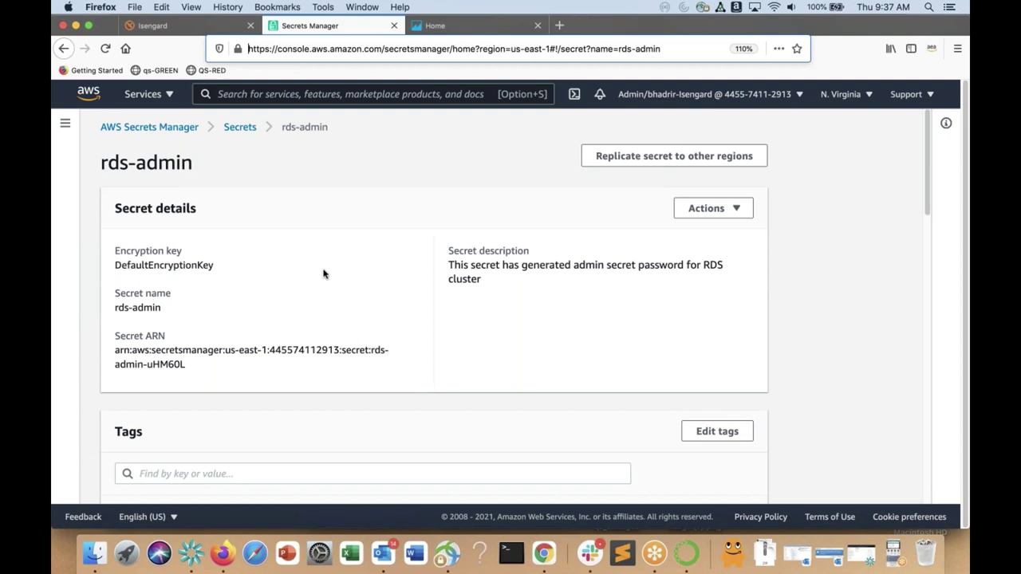
scroll(323, 273, "down", 2)
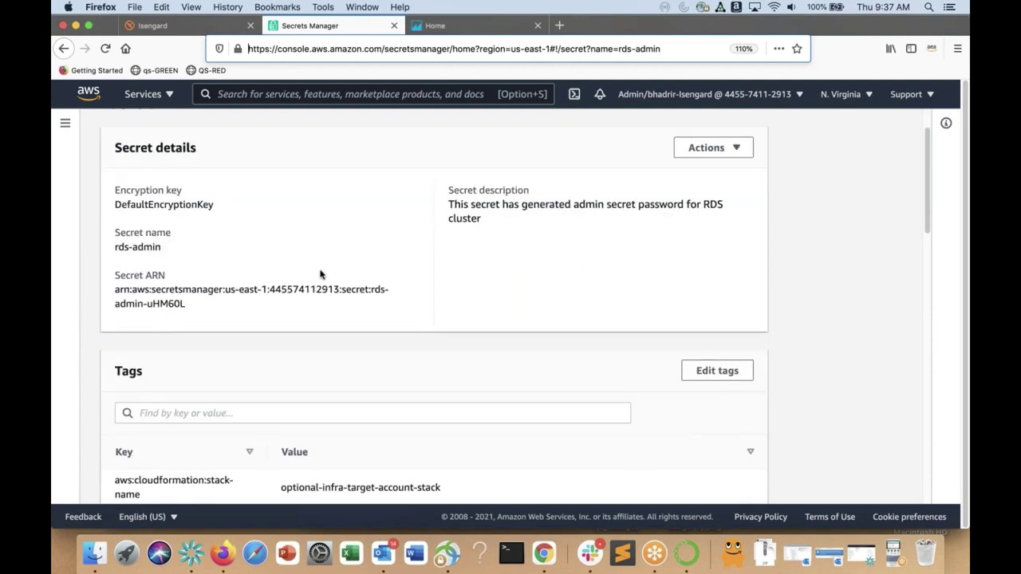
scroll(319, 274, "up", 2)
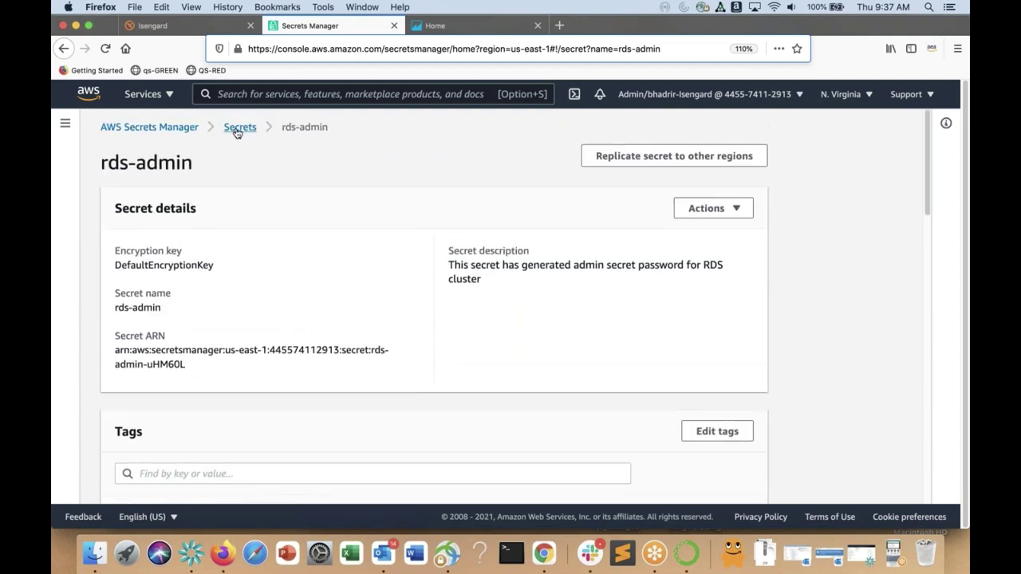
left_click_drag(81, 162, 178, 166)
left_click(208, 158)
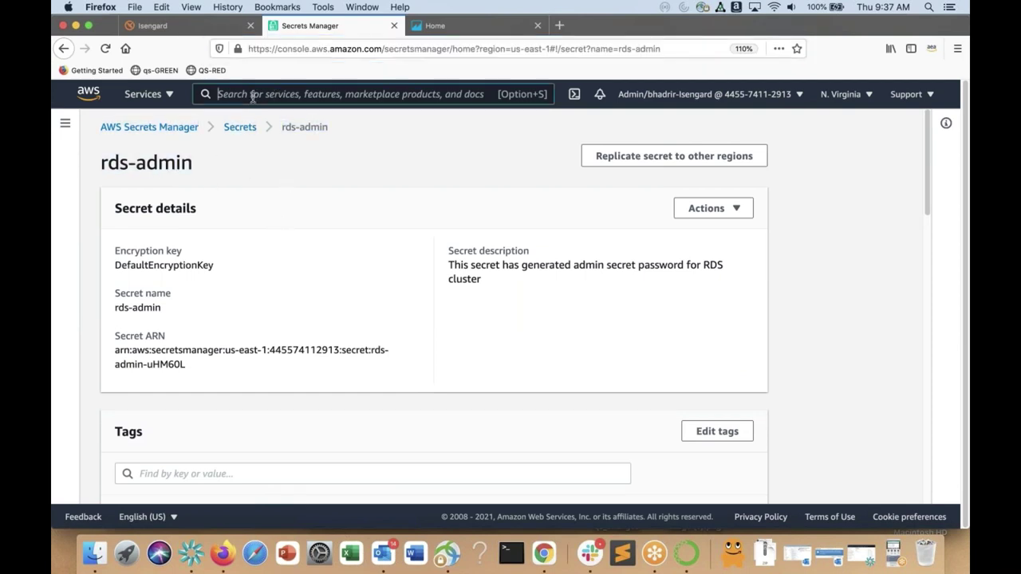
type("secr")
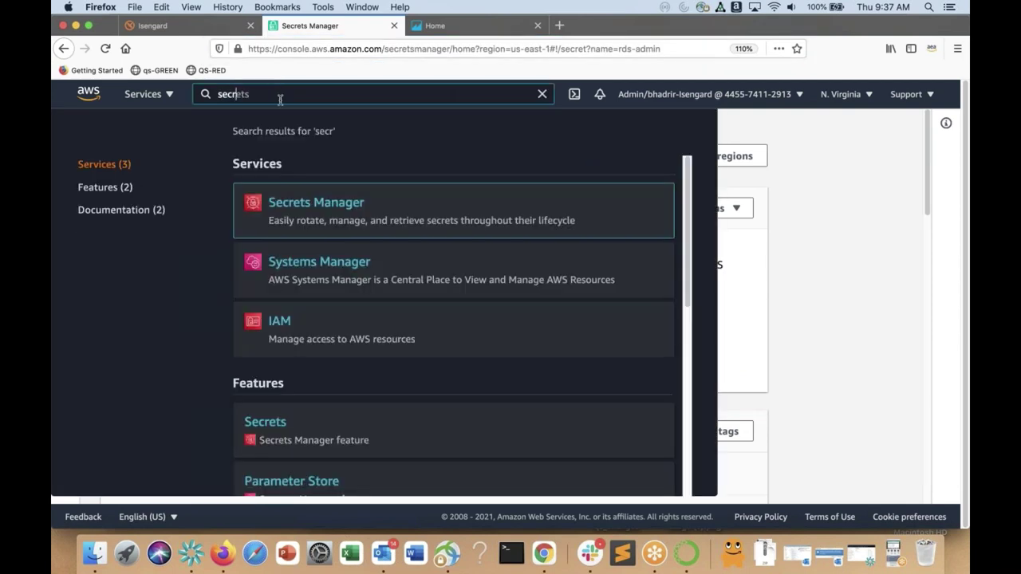
left_click(784, 257)
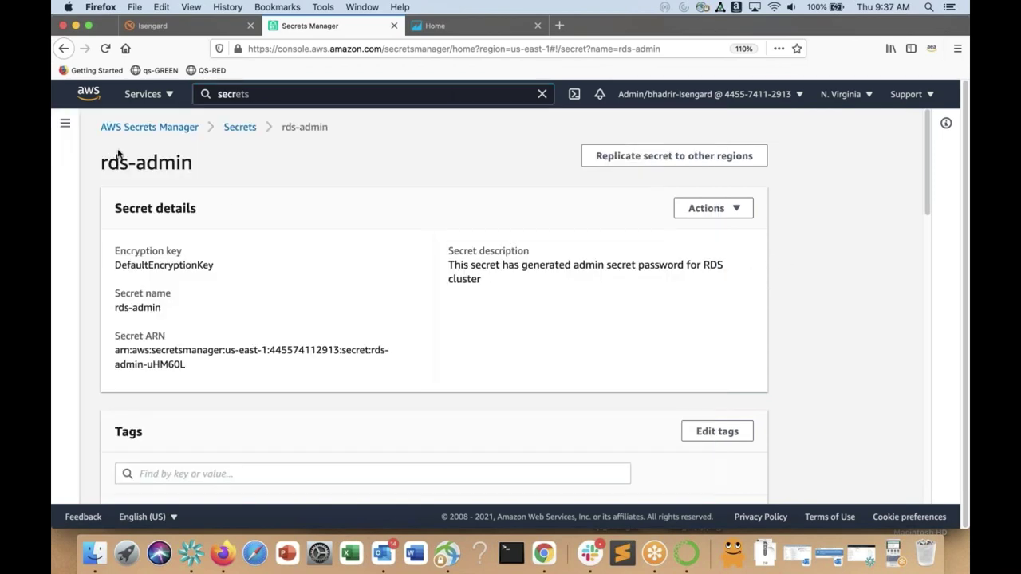
Examine the rds-admin secret's tags, secret value section, rotation configuration and resource permissions.
scroll(307, 294, "down", 5)
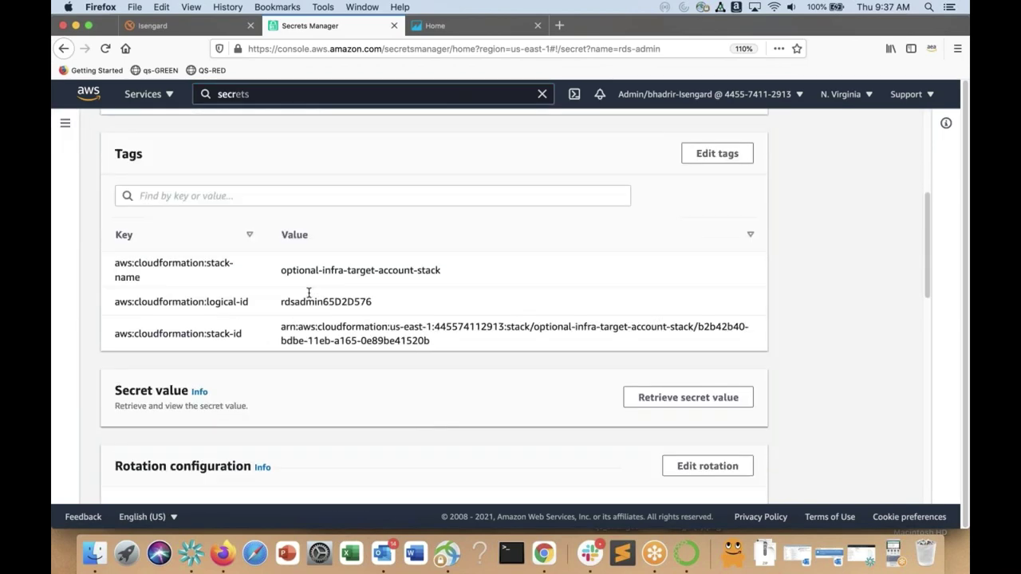
scroll(309, 292, "down", 5)
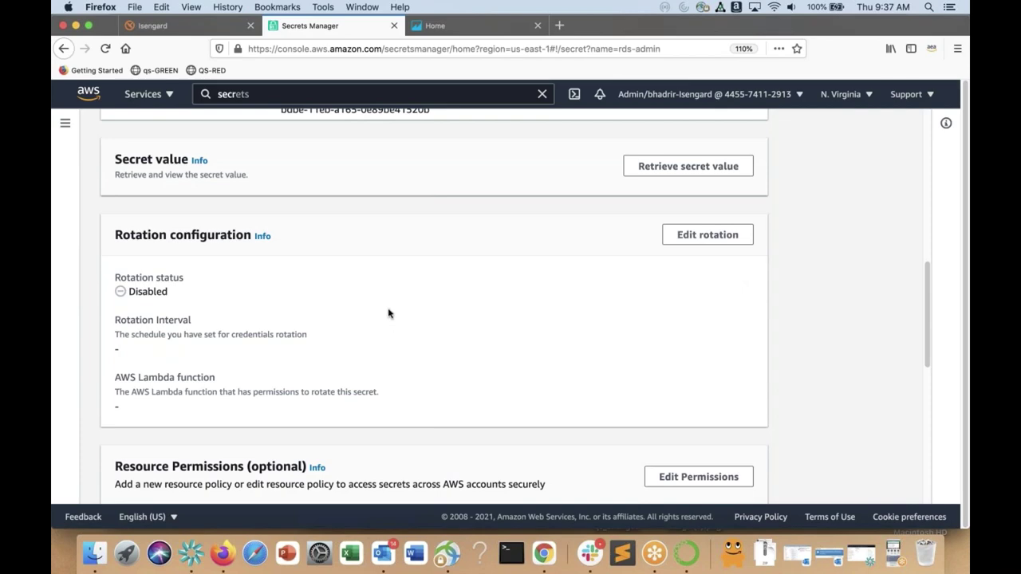
scroll(389, 313, "down", 4)
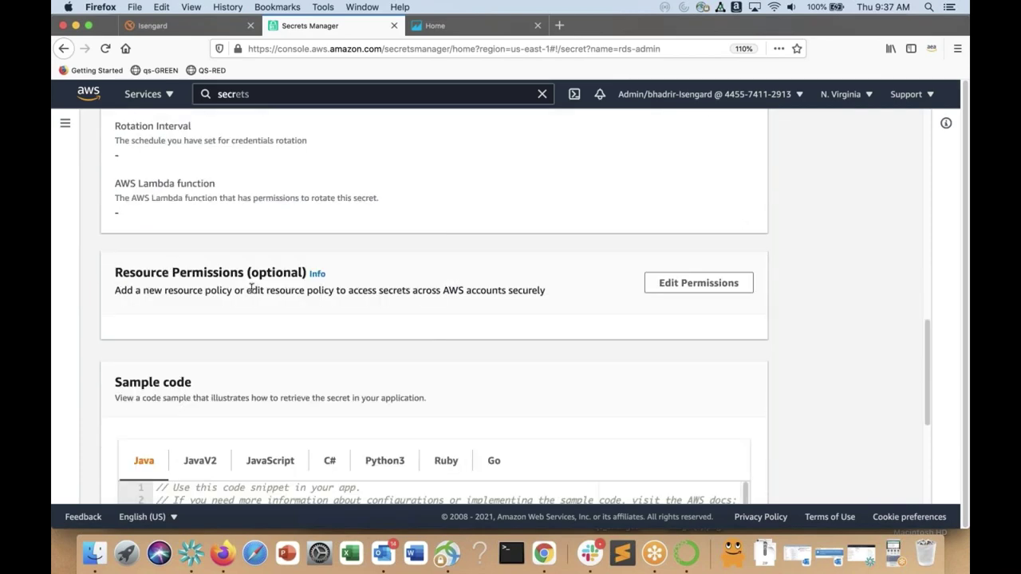
scroll(251, 288, "up", 5)
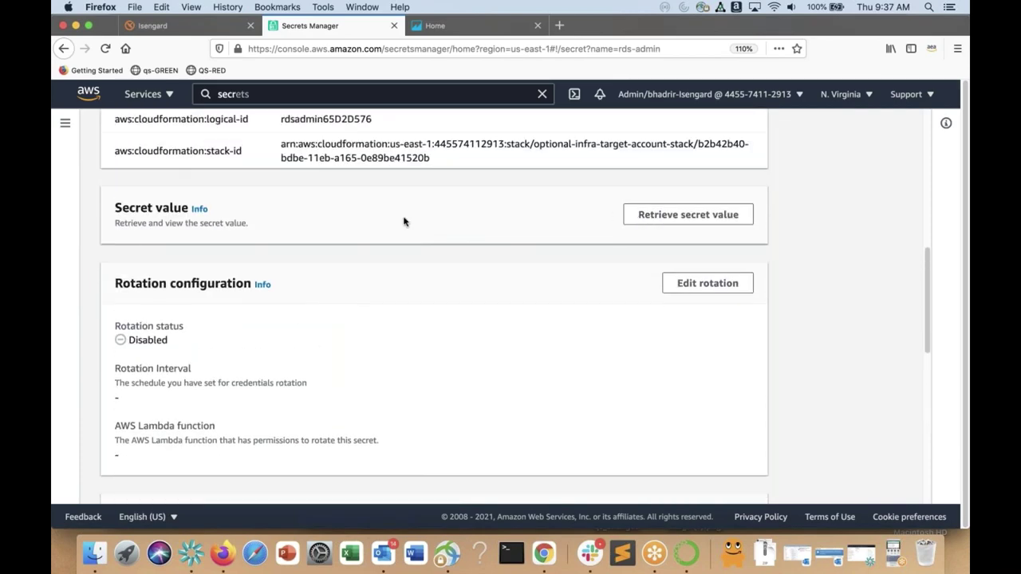
scroll(350, 235, "up", 3)
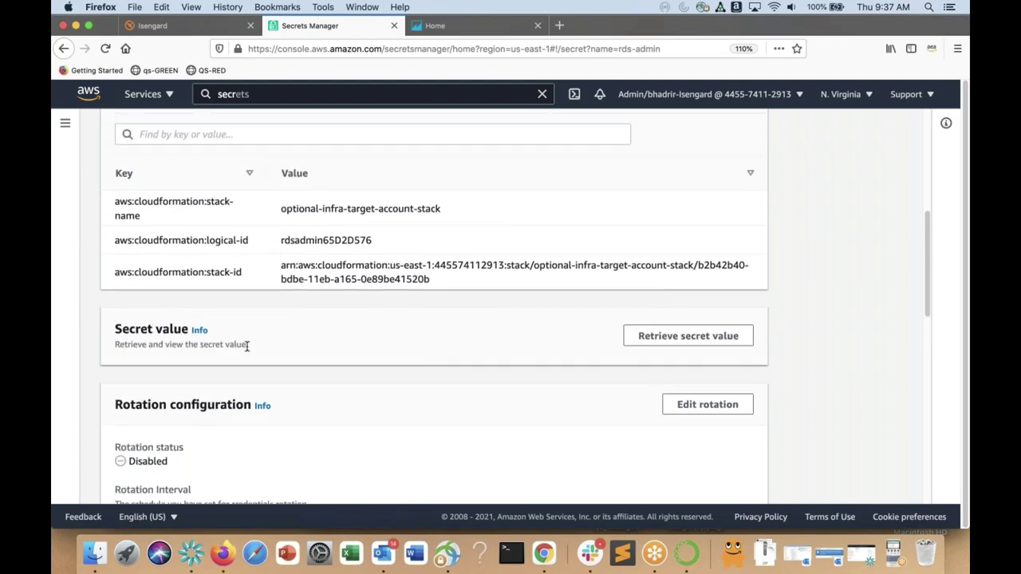
scroll(247, 346, "up", 7)
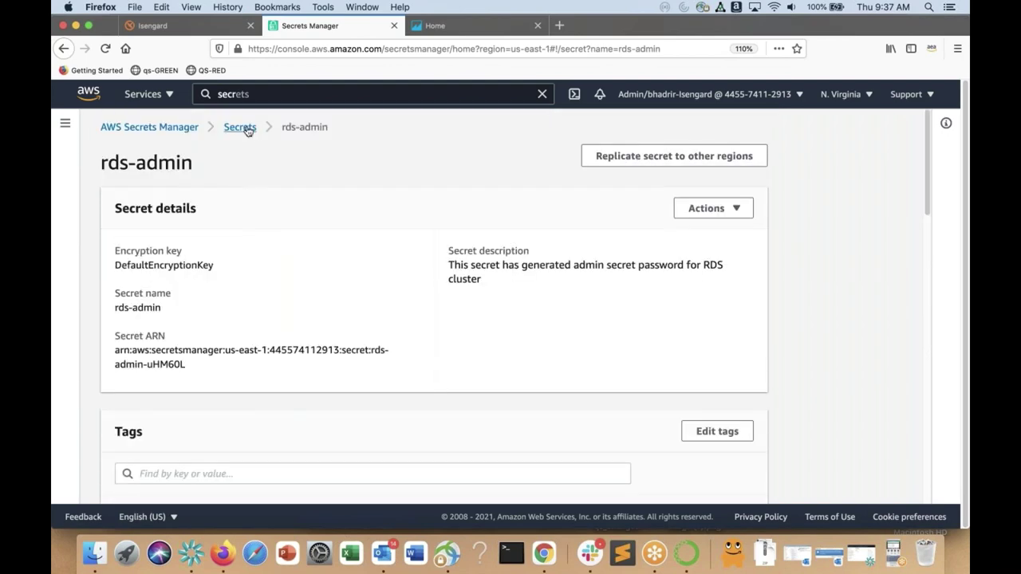
List all secrets in the target account, and show that account's QuickSight dashboards.
left_click(246, 128)
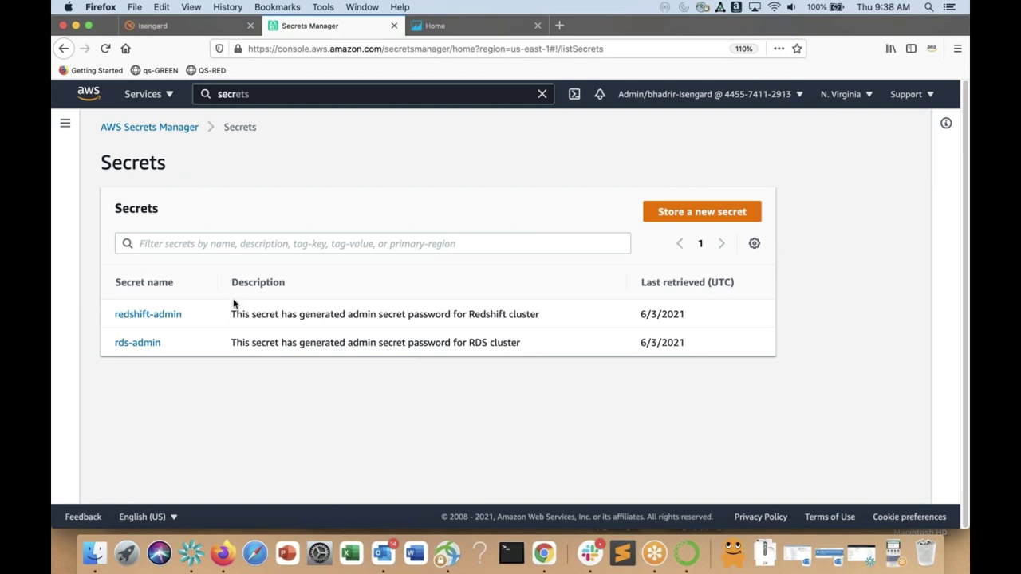
left_click(451, 28)
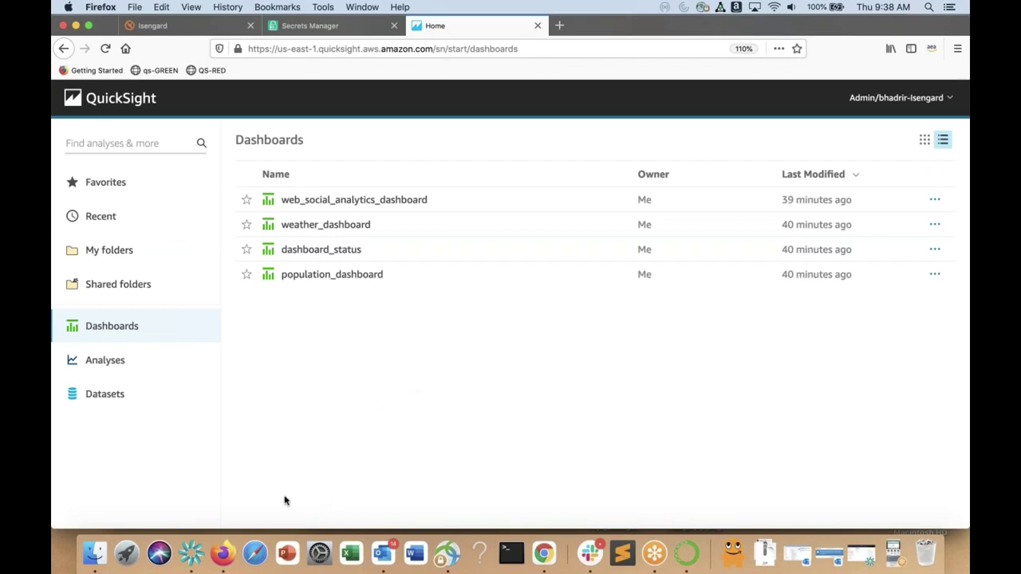
Switch to Chrome and view the source account's QuickSight datasets and analyses.
left_click(544, 554)
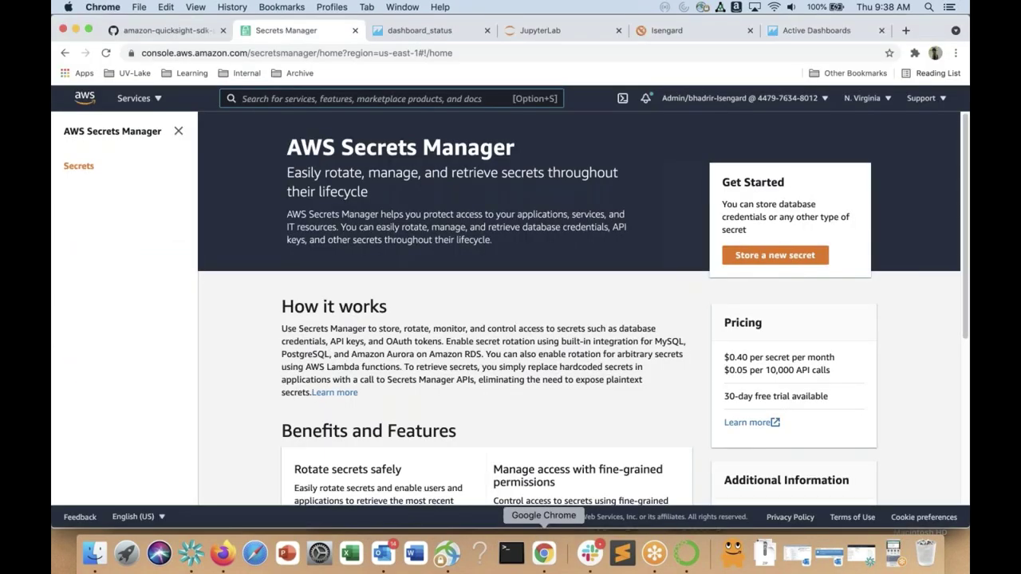
left_click(446, 35)
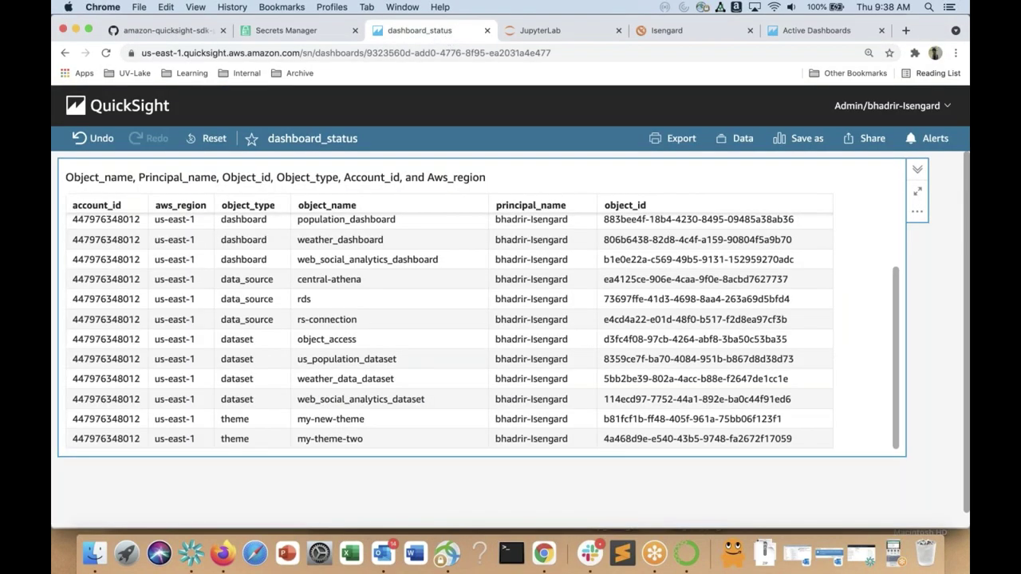
left_click(119, 105)
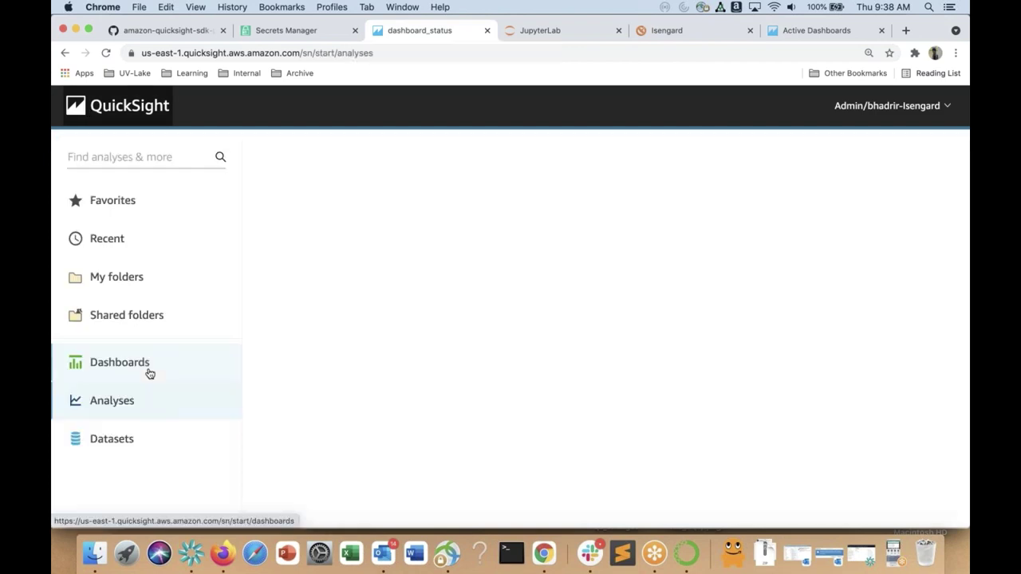
left_click(113, 411)
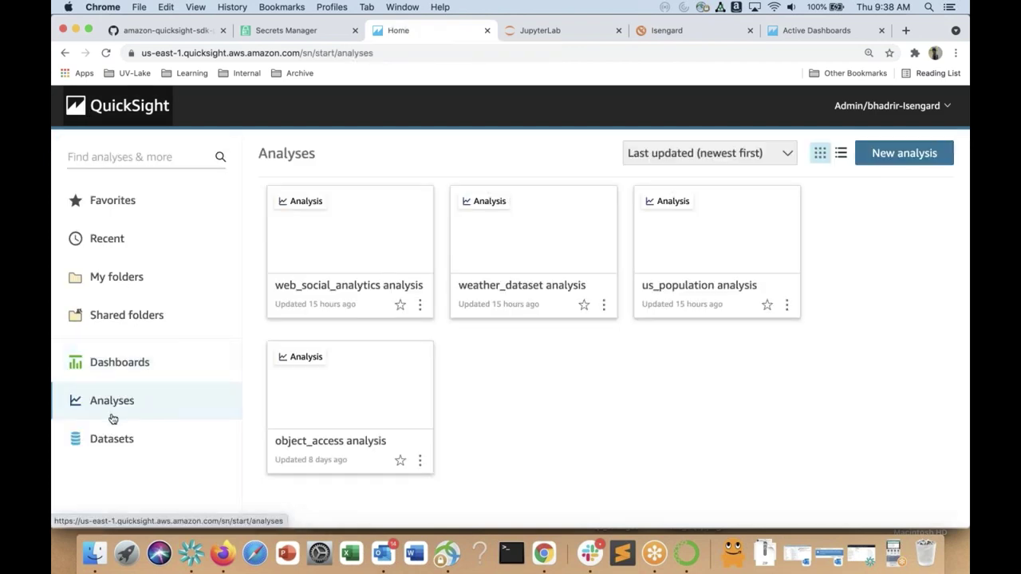
left_click(115, 439)
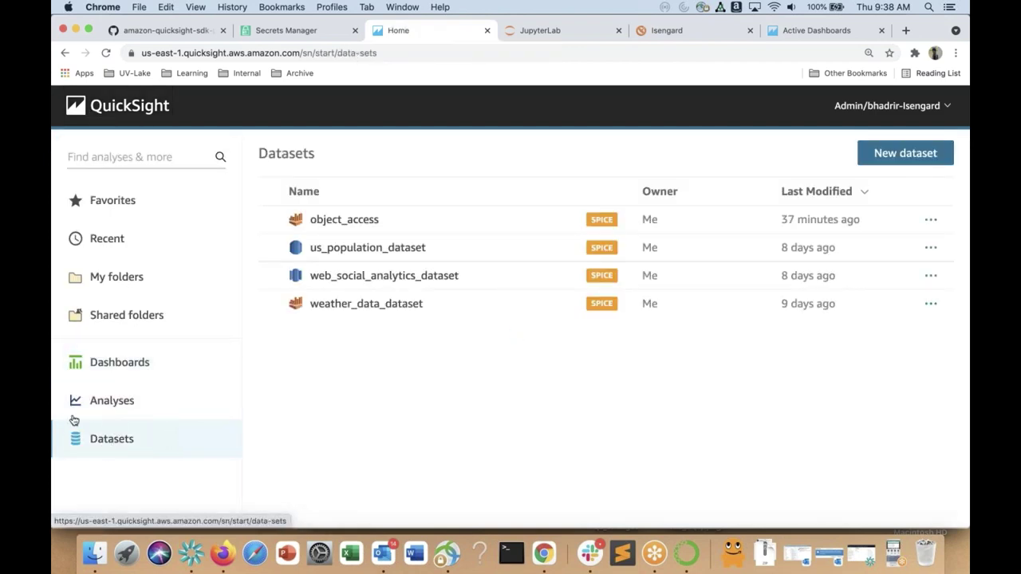
left_click(107, 401)
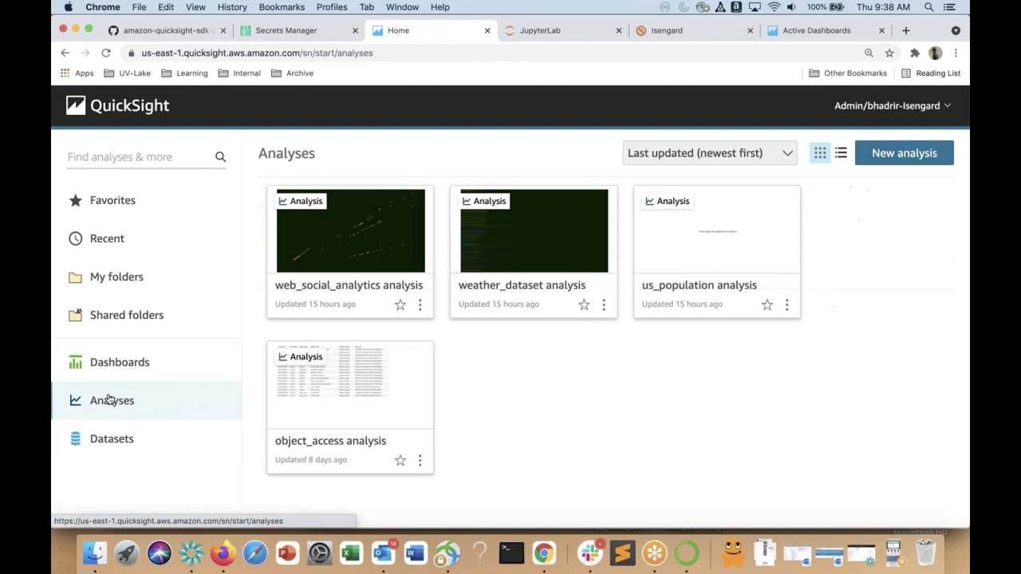
Open the web_social_analytics analysis and add a sheet with an AutoGraph visual of collection_date, desktop_uniques and events.
left_click(347, 239)
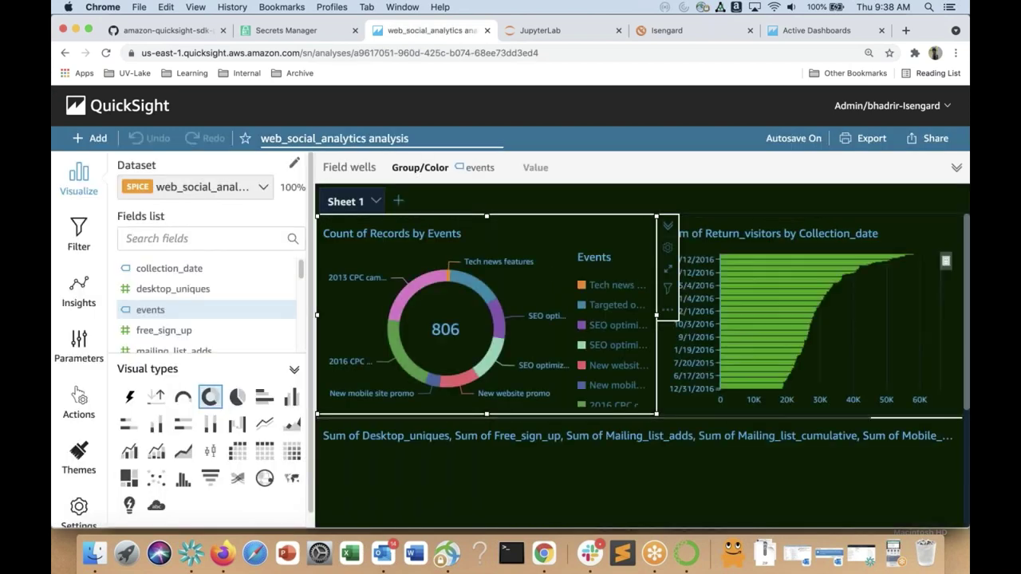
left_click(398, 201)
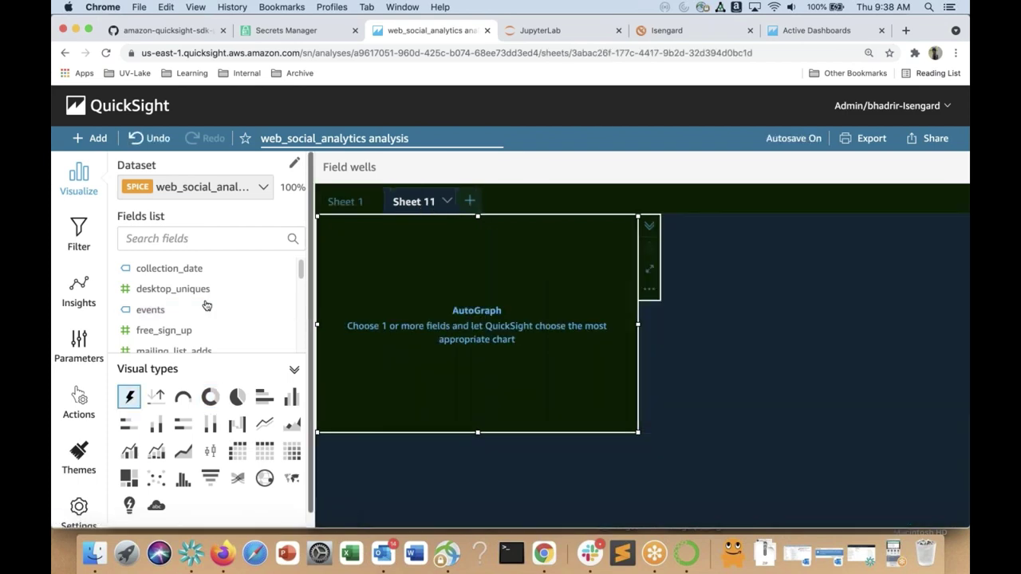
left_click(169, 268)
left_click(173, 288)
left_click(150, 309)
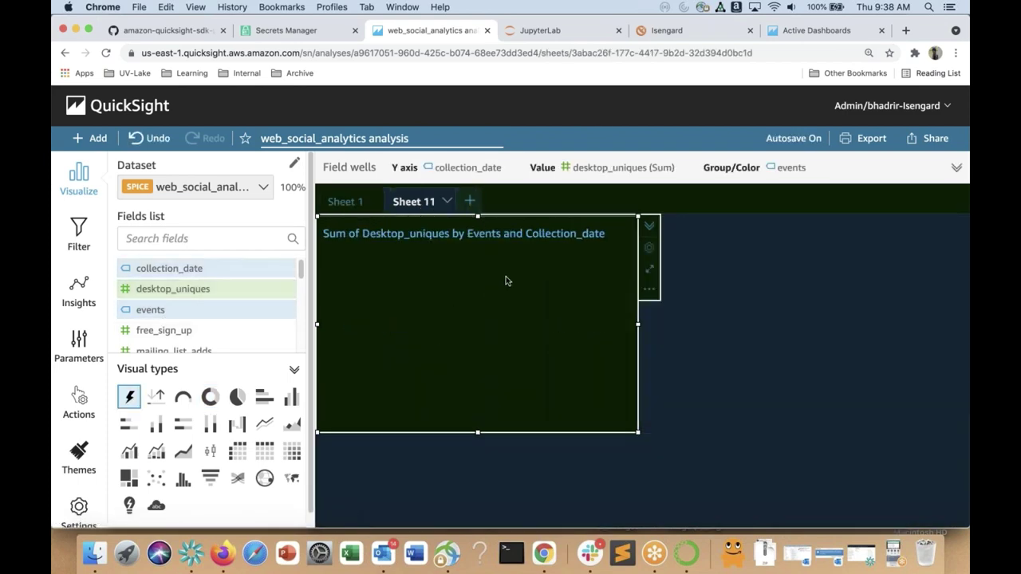
Add another sheet with an AutoGraph visual of new_visitors_cpc, mobile_uniques and mailing_list_cumulative.
left_click(469, 201)
scroll(171, 319, "down", 5)
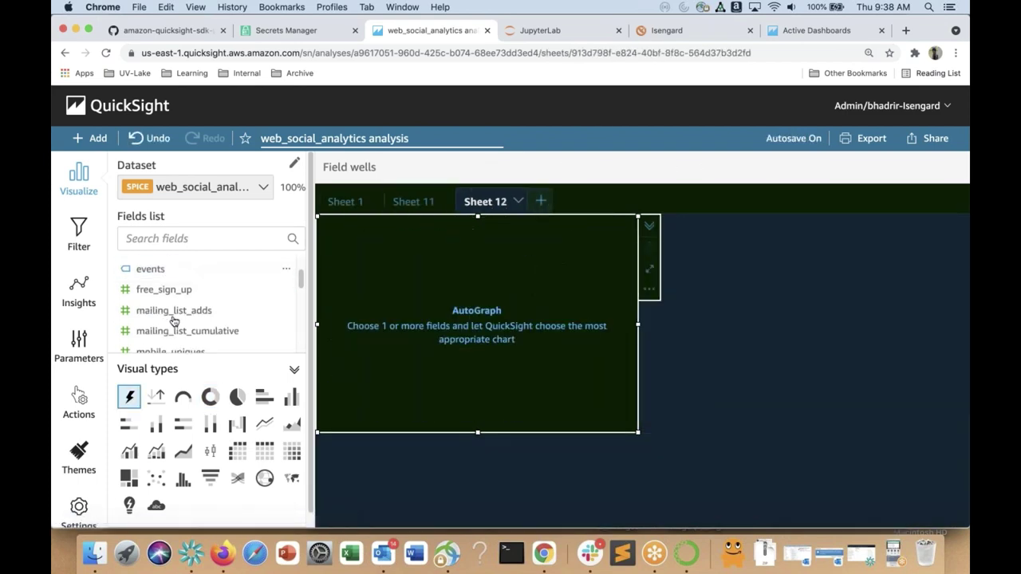
left_click(172, 318)
left_click(171, 297)
left_click(187, 276)
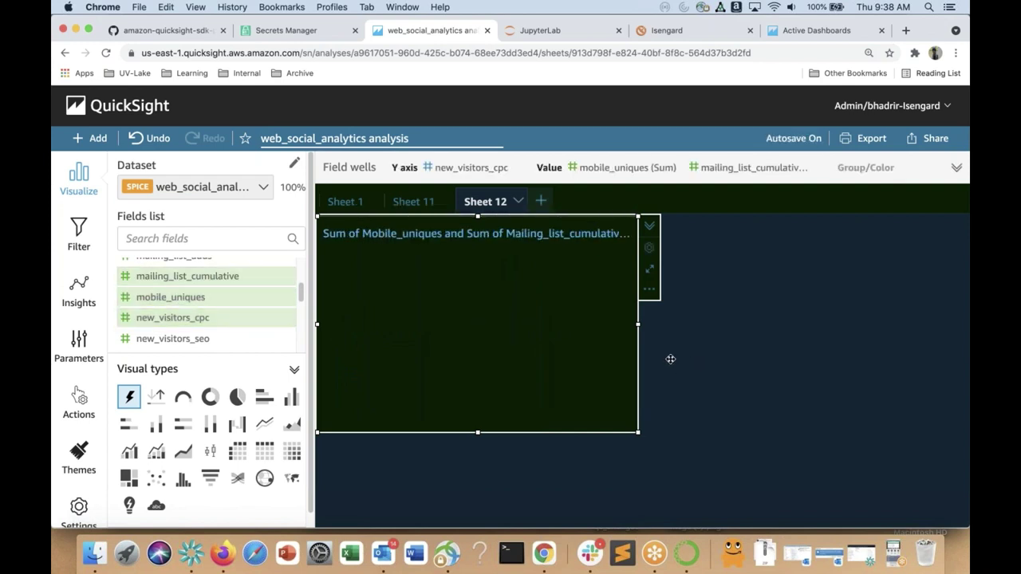
left_click(428, 209)
left_click(493, 209)
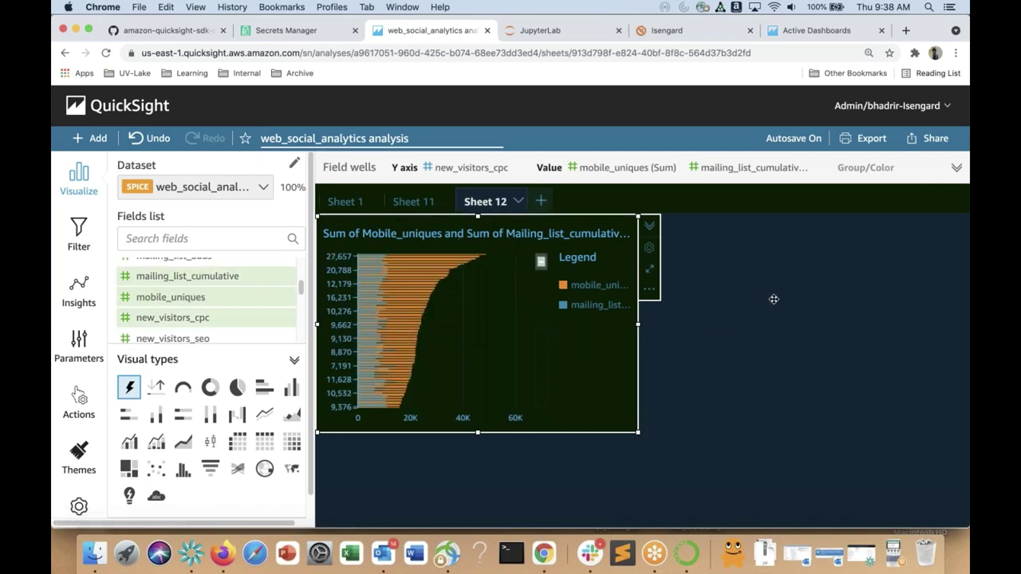
Publish the analysis as a replacement for web_social_analytics_dashboard without sharing it, and list the source account's dashboards.
left_click(926, 139)
left_click(896, 166)
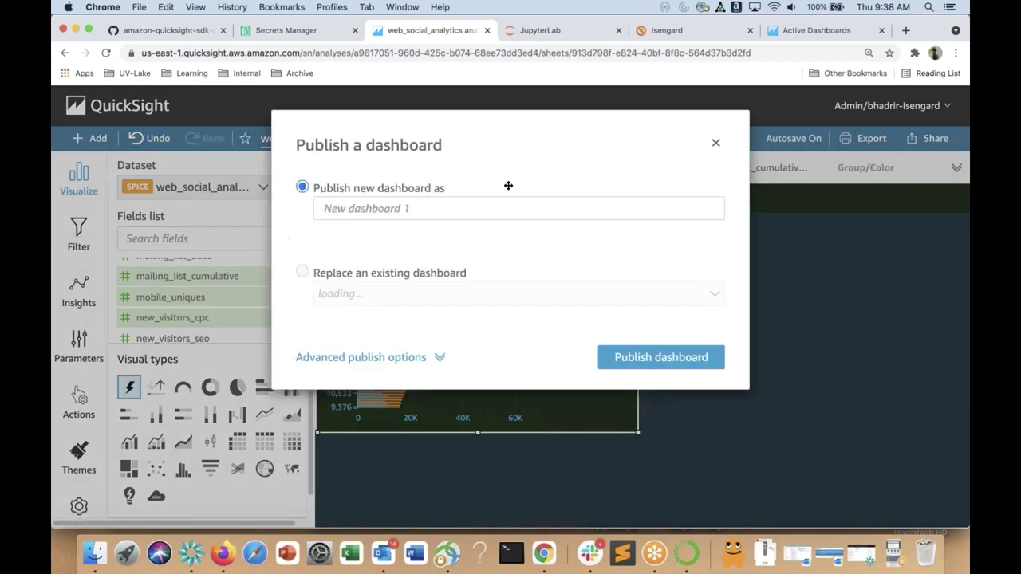
left_click(339, 273)
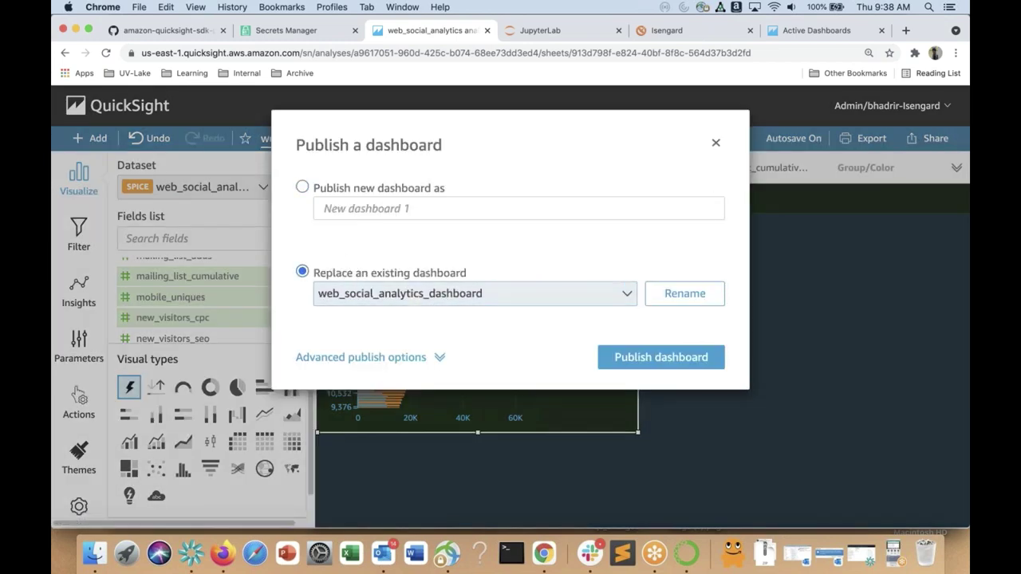
left_click(632, 359)
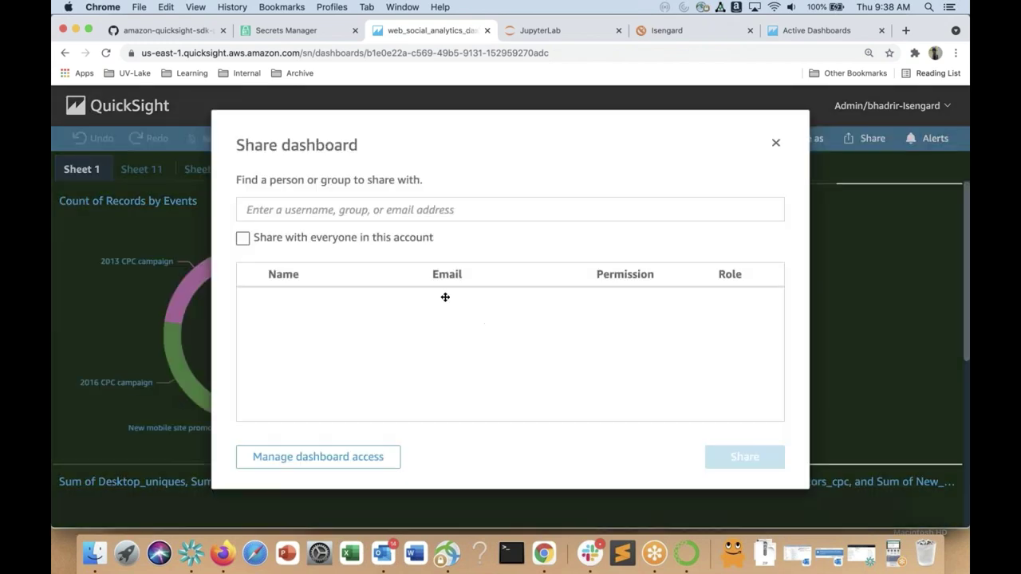
left_click(775, 141)
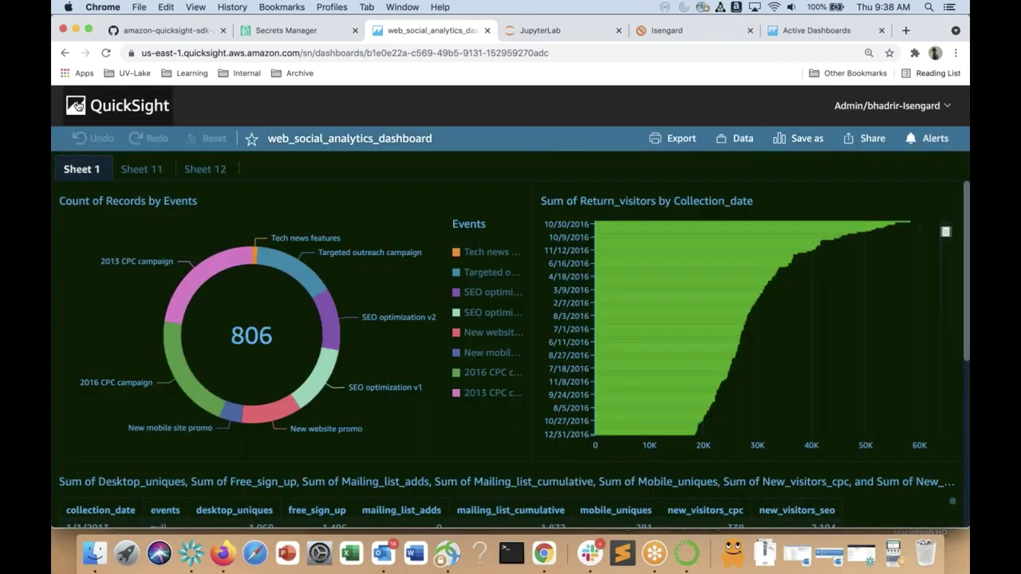
left_click(118, 105)
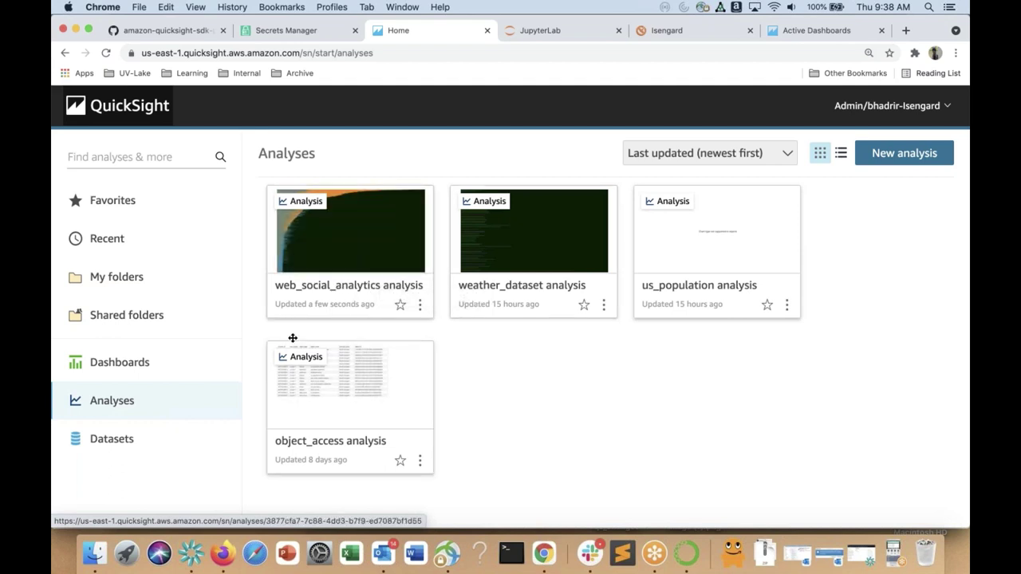
left_click(127, 362)
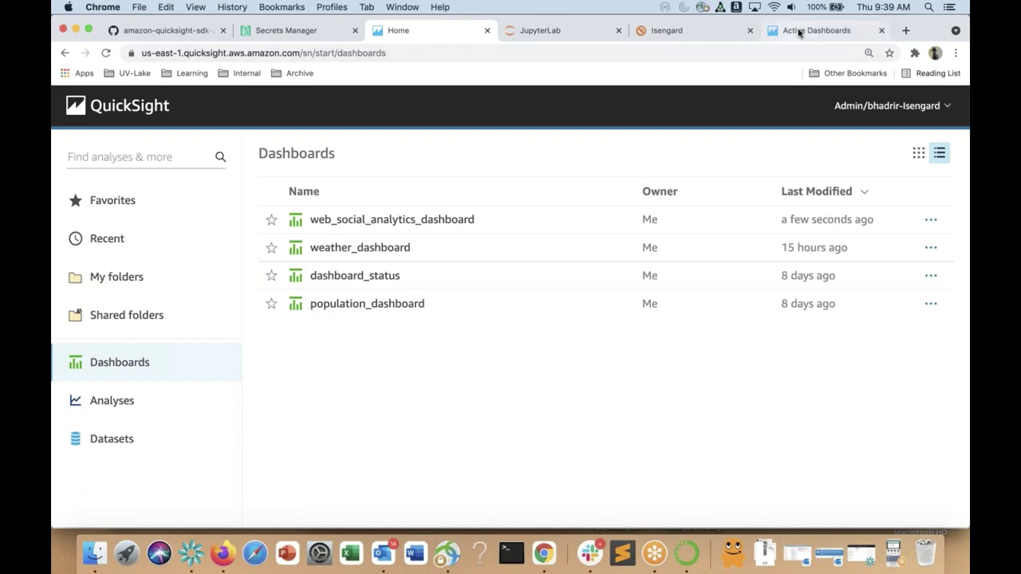
Show the Active Dashboards site with its Migration Tool form at 125% page zoom.
left_click(799, 33)
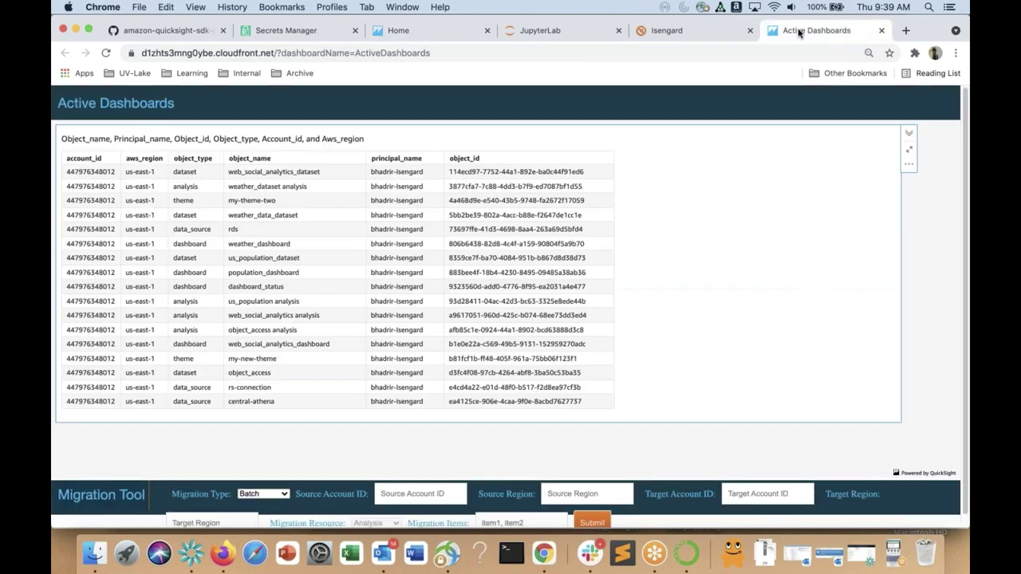
left_click(956, 53)
left_click(913, 192)
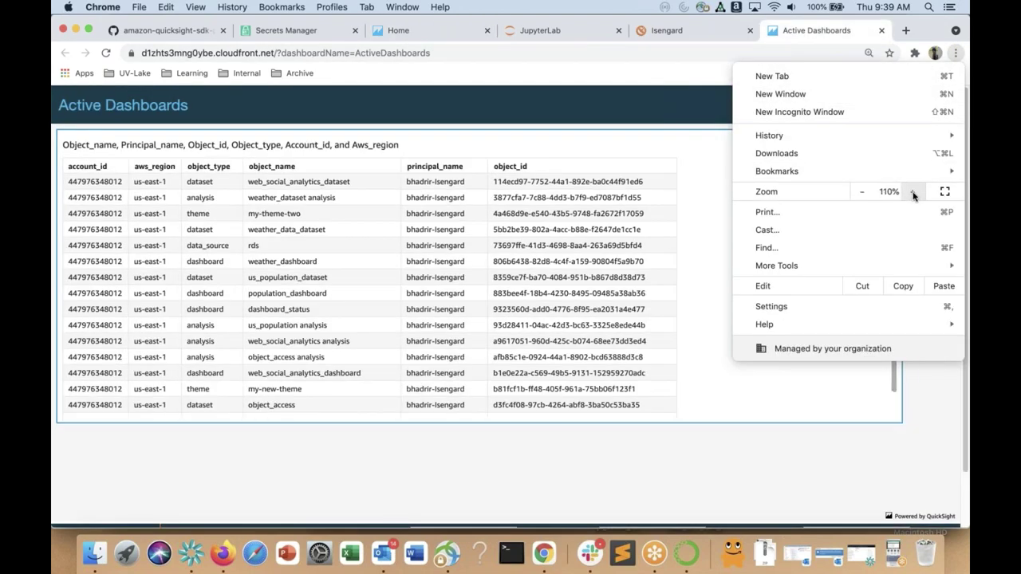
left_click(913, 192)
left_click(913, 192)
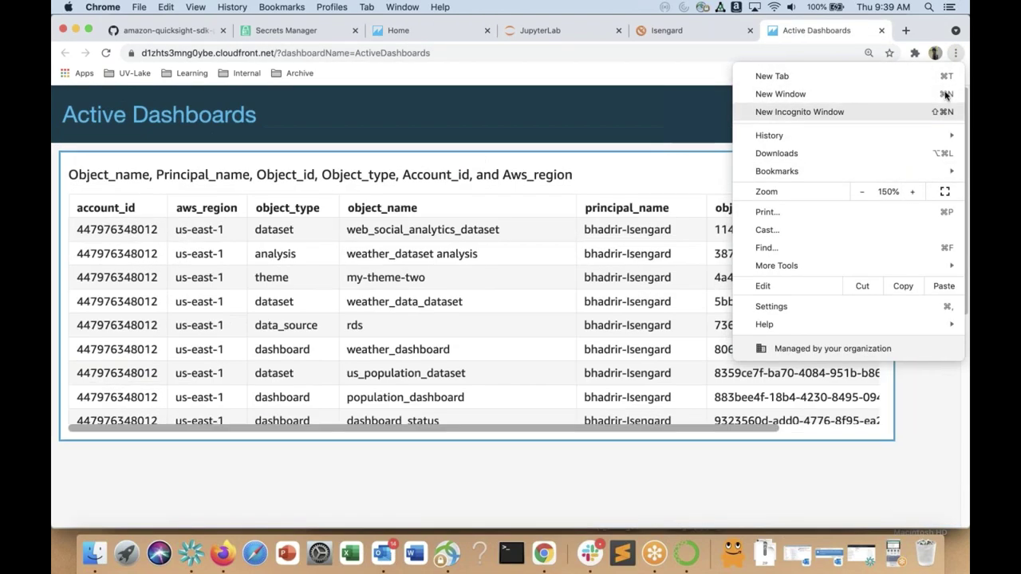
left_click(906, 442)
scroll(885, 448, "down", 10)
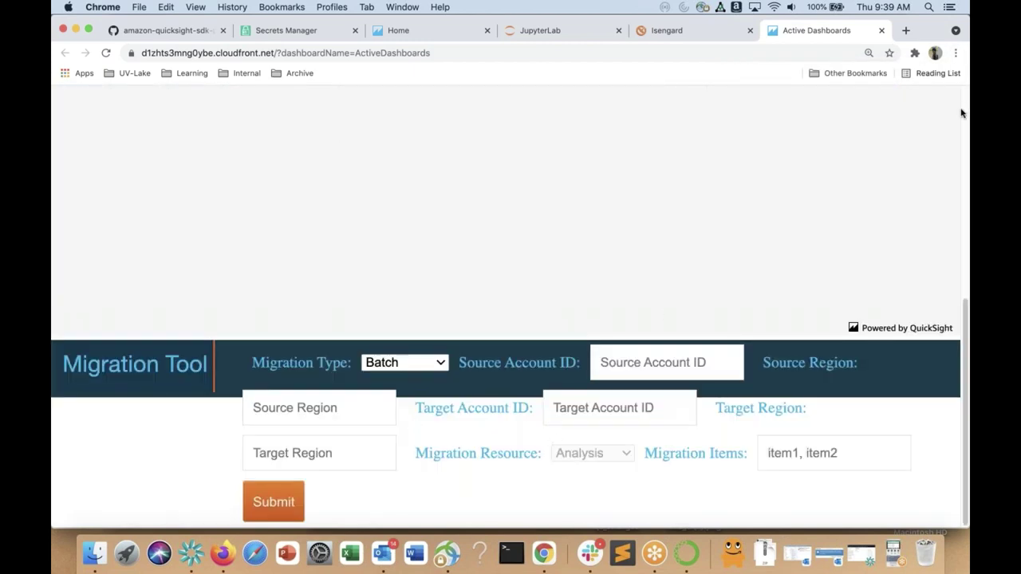
left_click(957, 53)
left_click(865, 191)
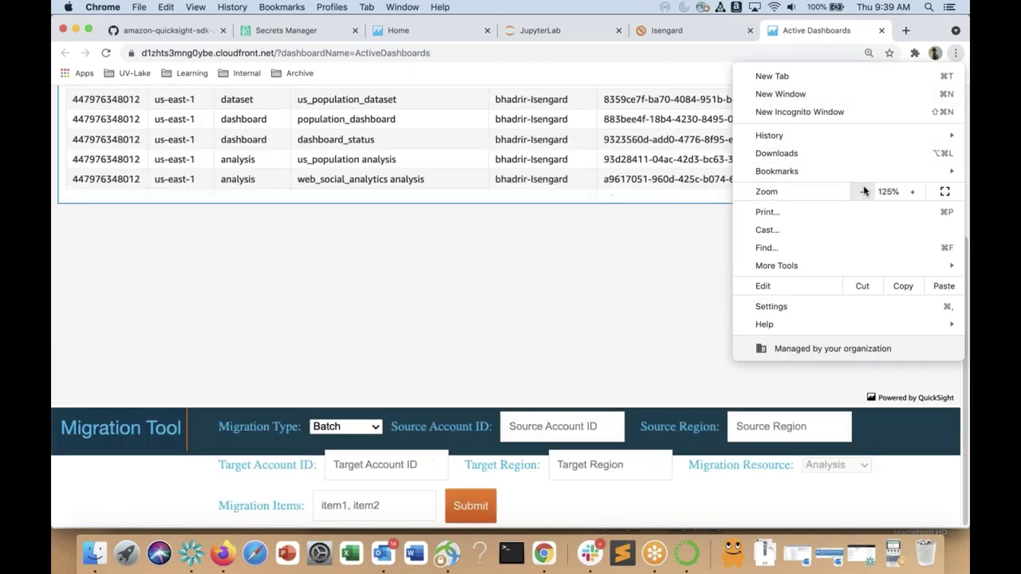
Set the Migration Tool's migration type to Incremental and view the available migration resource options.
left_click(163, 434)
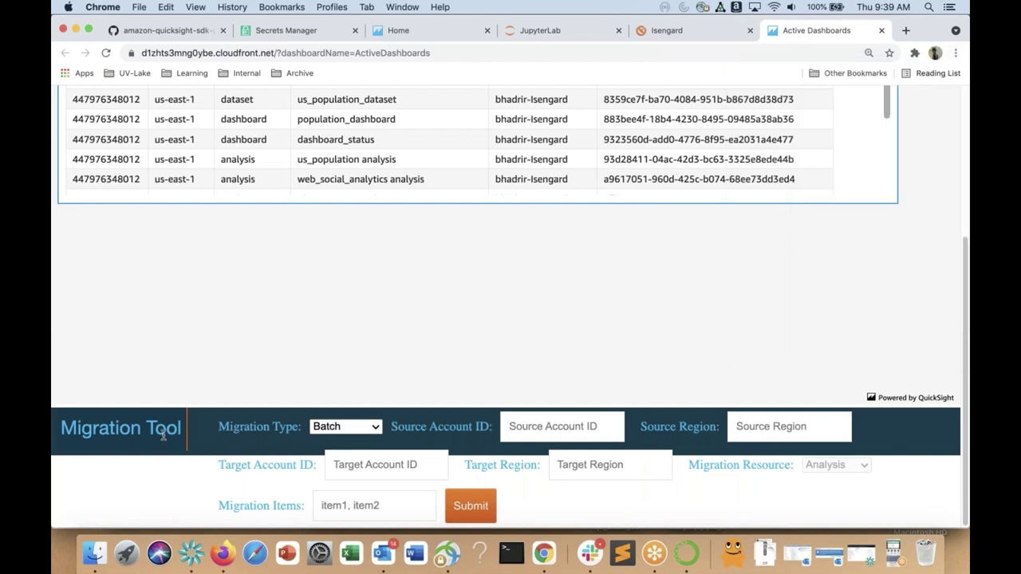
left_click(335, 427)
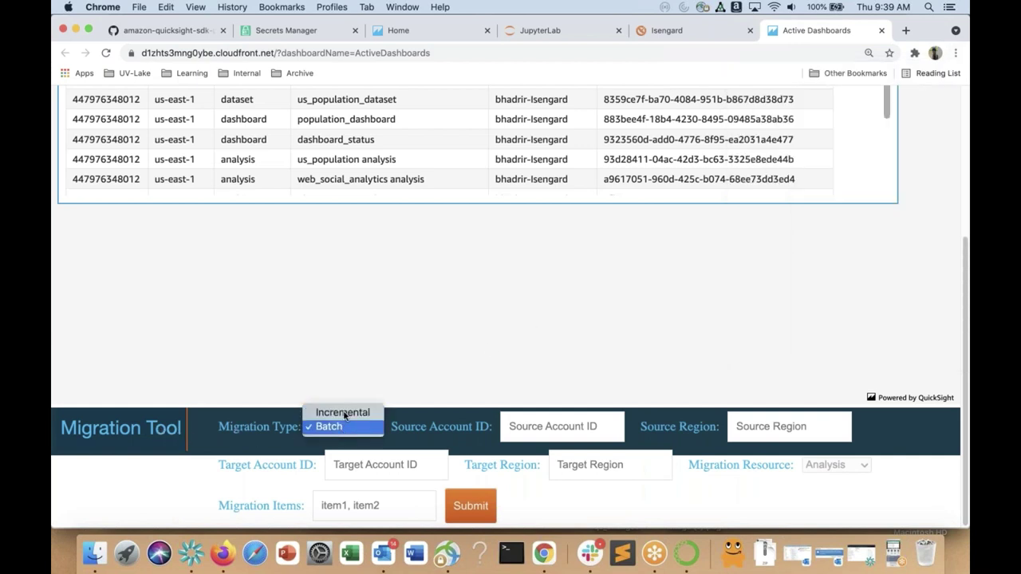
left_click(478, 419)
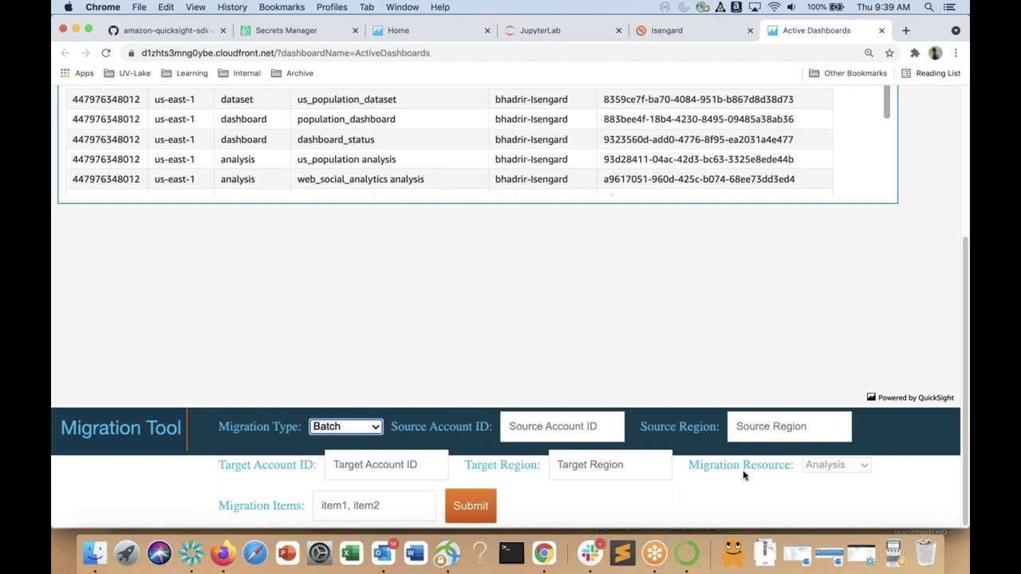
left_click(341, 429)
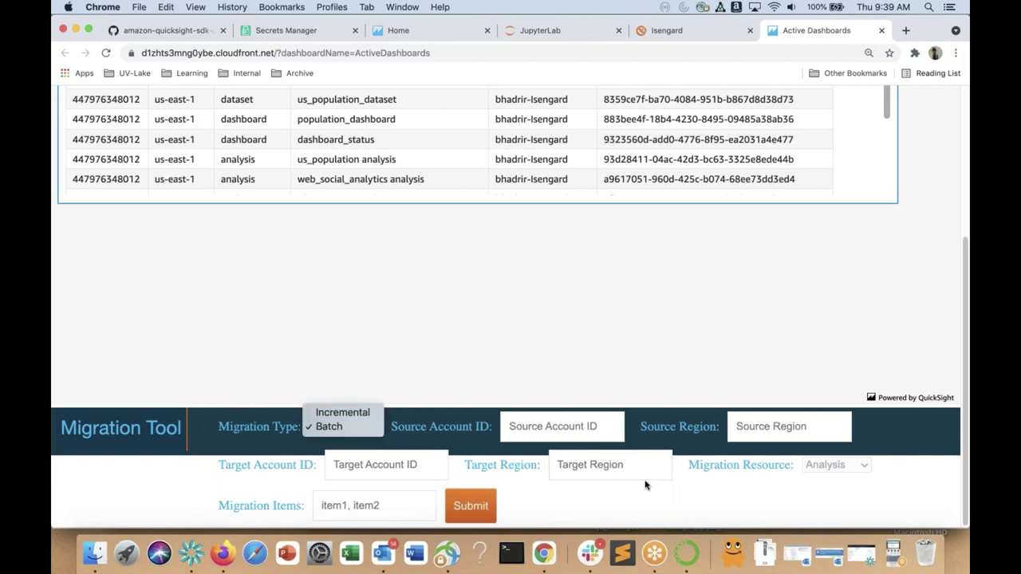
left_click(648, 487)
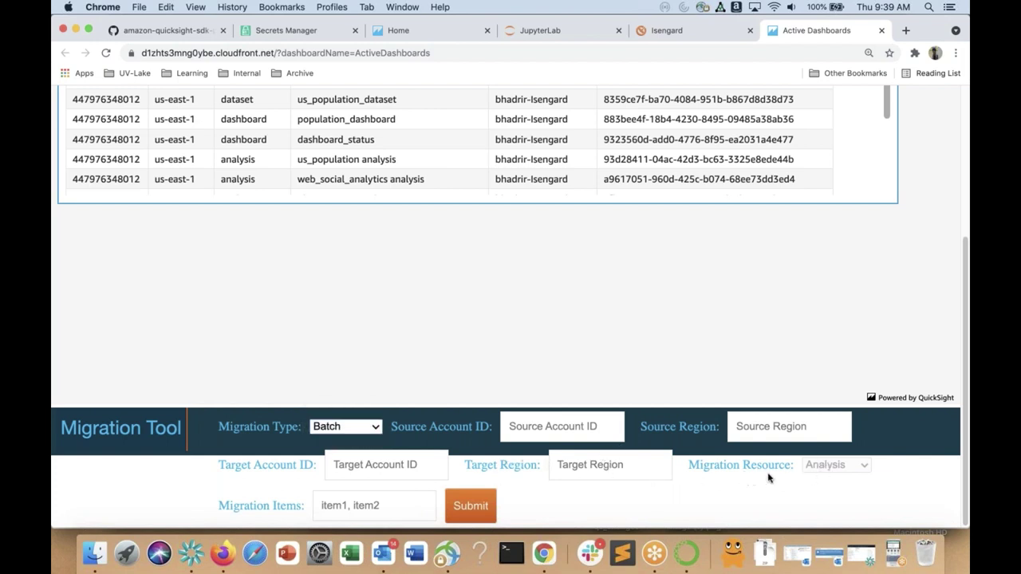
left_click(343, 429)
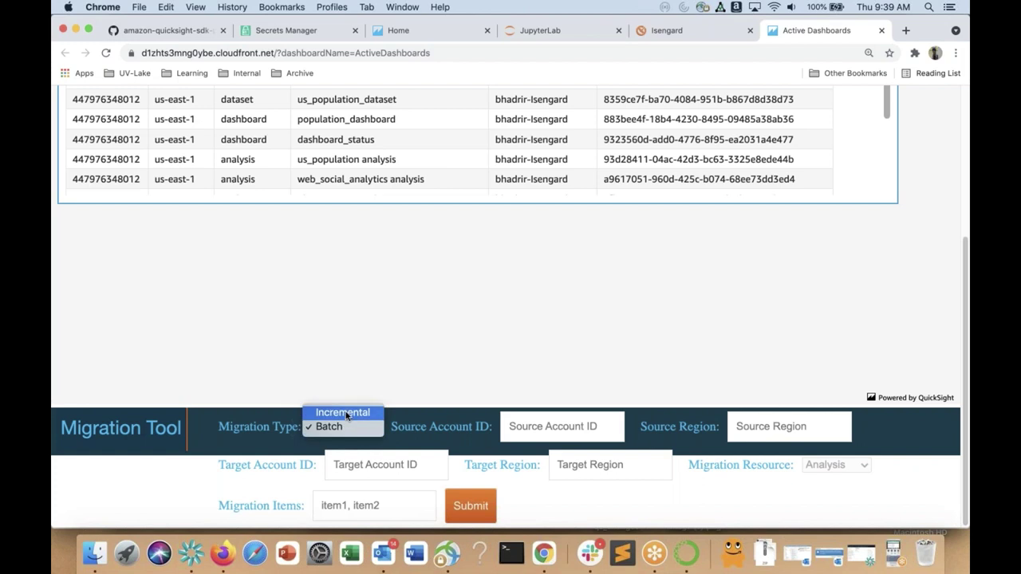
left_click(343, 412)
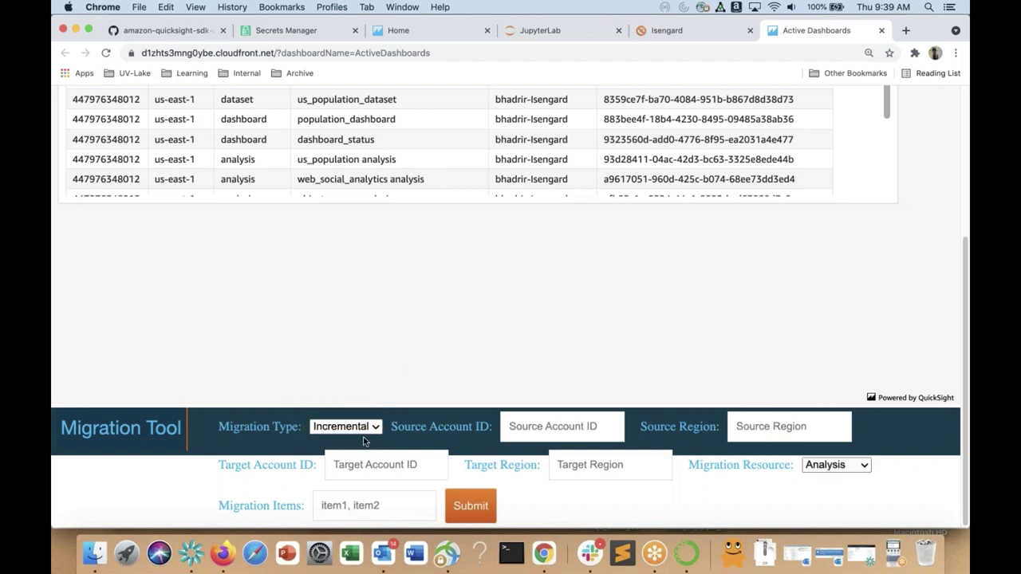
left_click(828, 469)
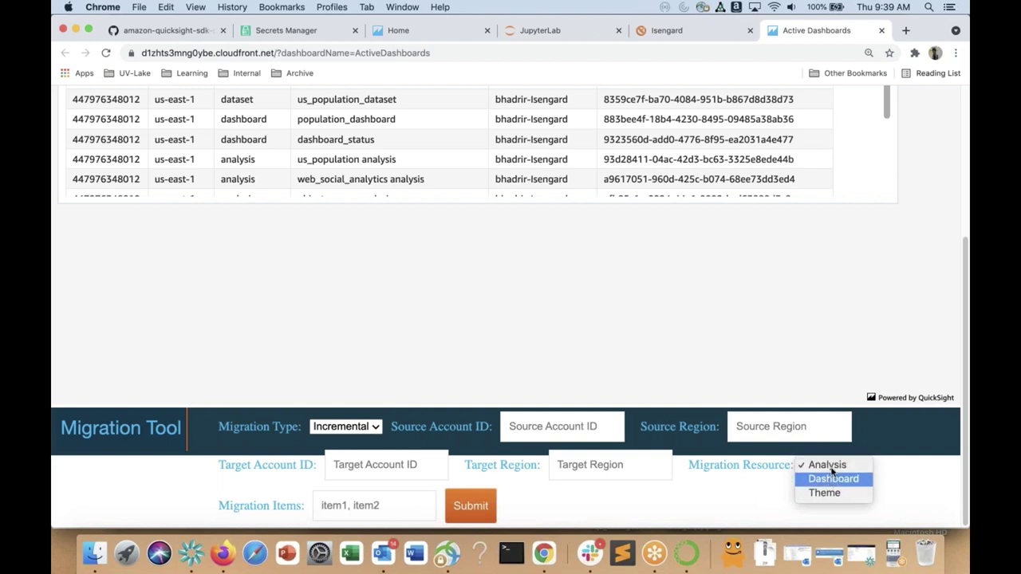
left_click(722, 492)
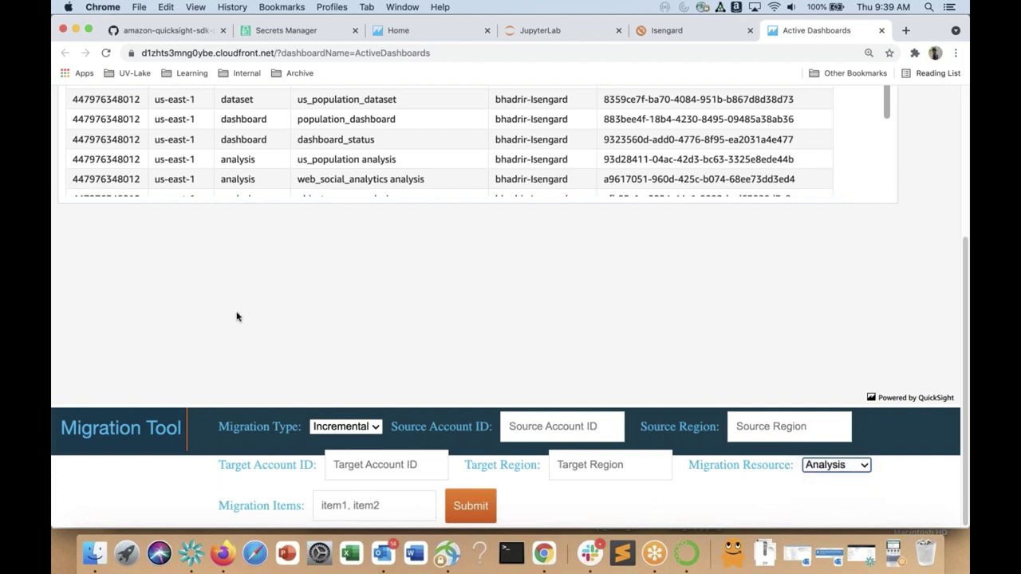
Copy the source account's ID from the objects table into the Migration Tool's source account ID.
scroll(236, 316, "up", 5)
mouse_move(138, 206)
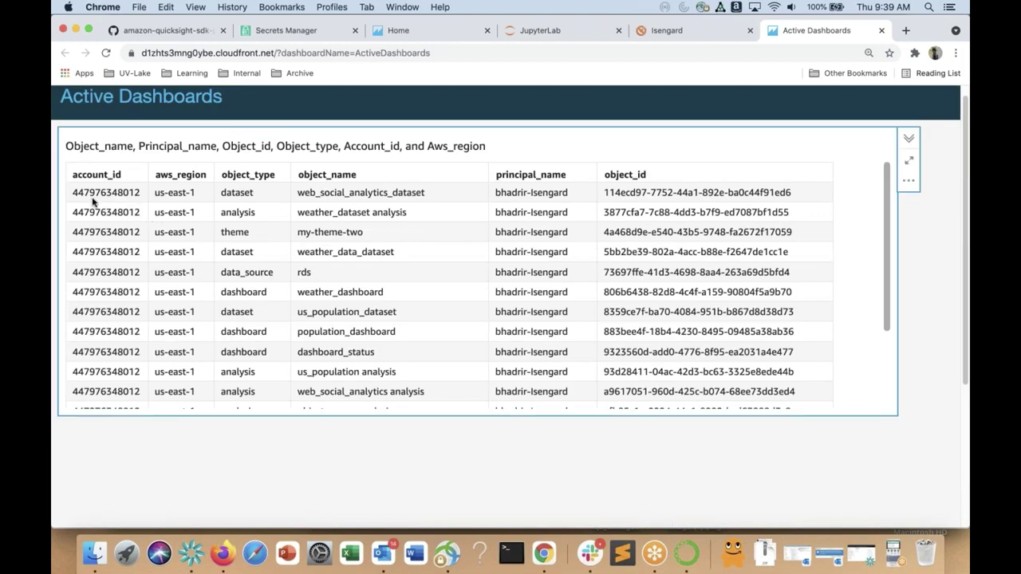
left_click(94, 192)
scroll(522, 331, "down", 3)
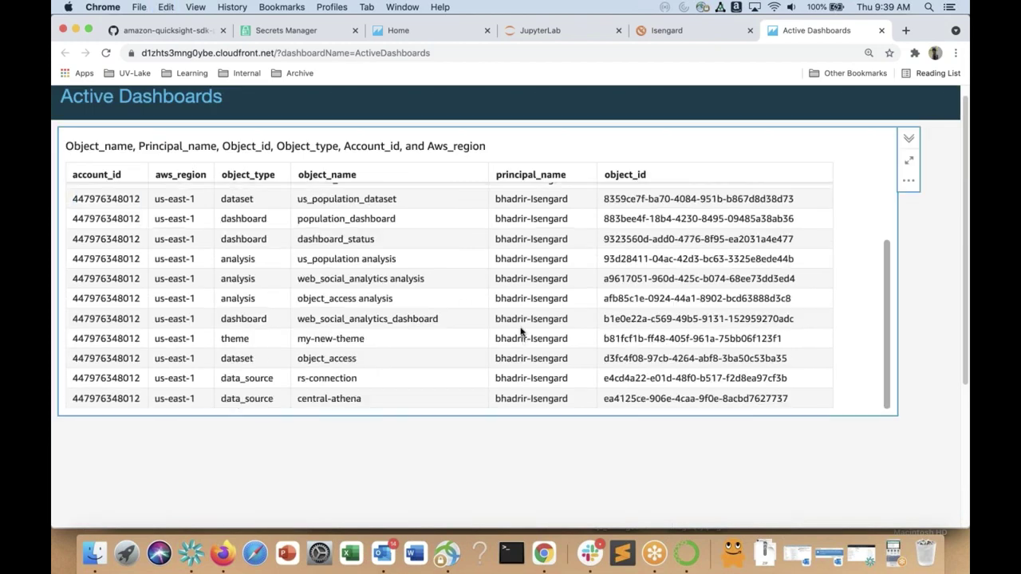
scroll(481, 435, "down", 5)
left_click(517, 426)
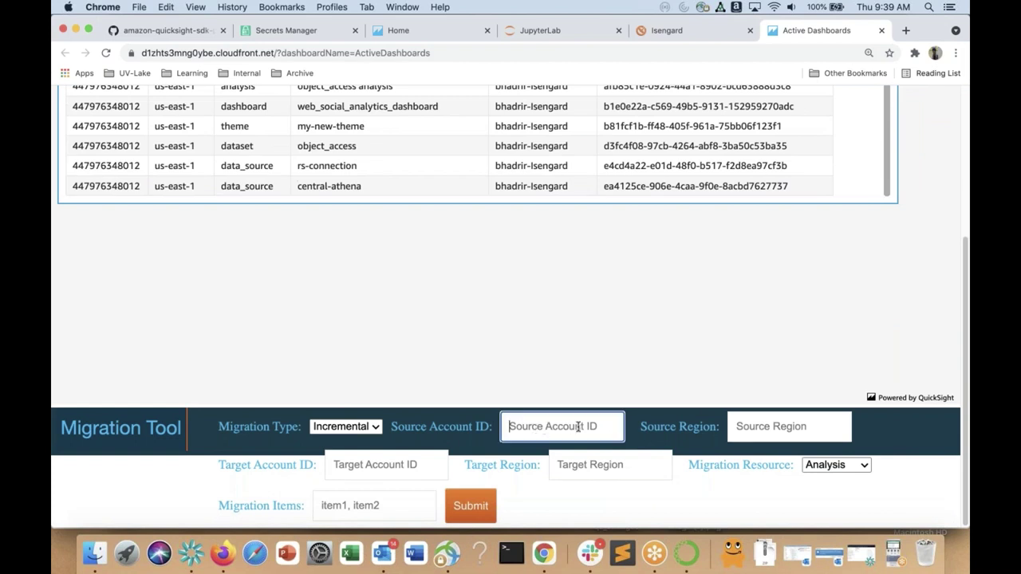
key("super+v")
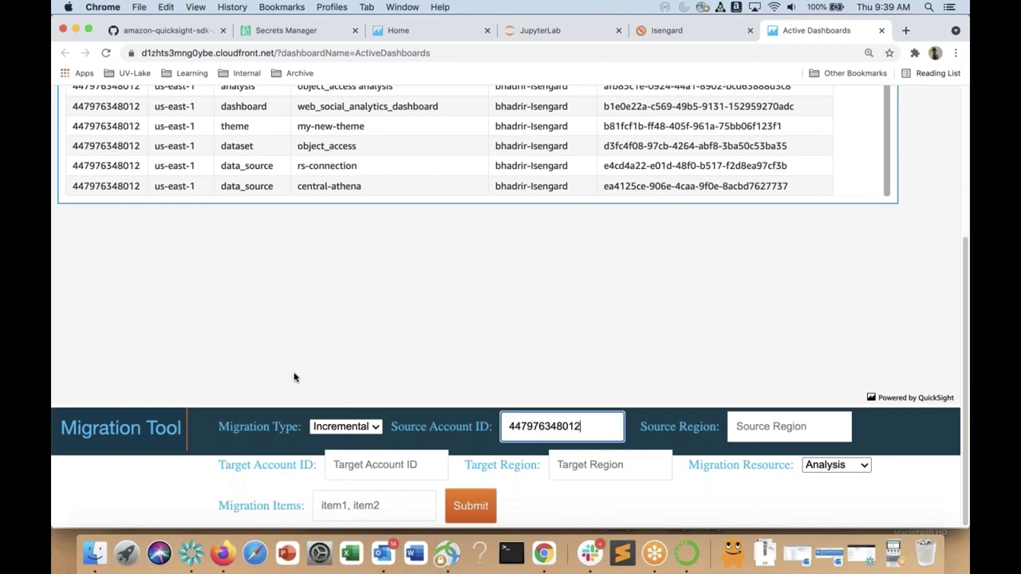
Copy us-east-1 from the objects table into the Migration Tool's source region.
double_click(178, 186)
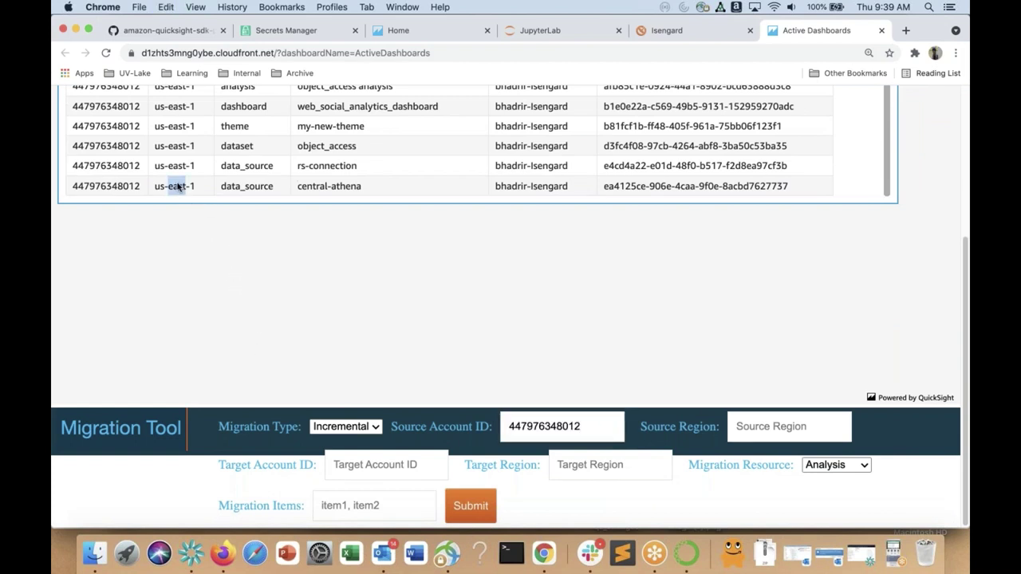
triple_click(179, 186)
key("super+c")
left_click(778, 428)
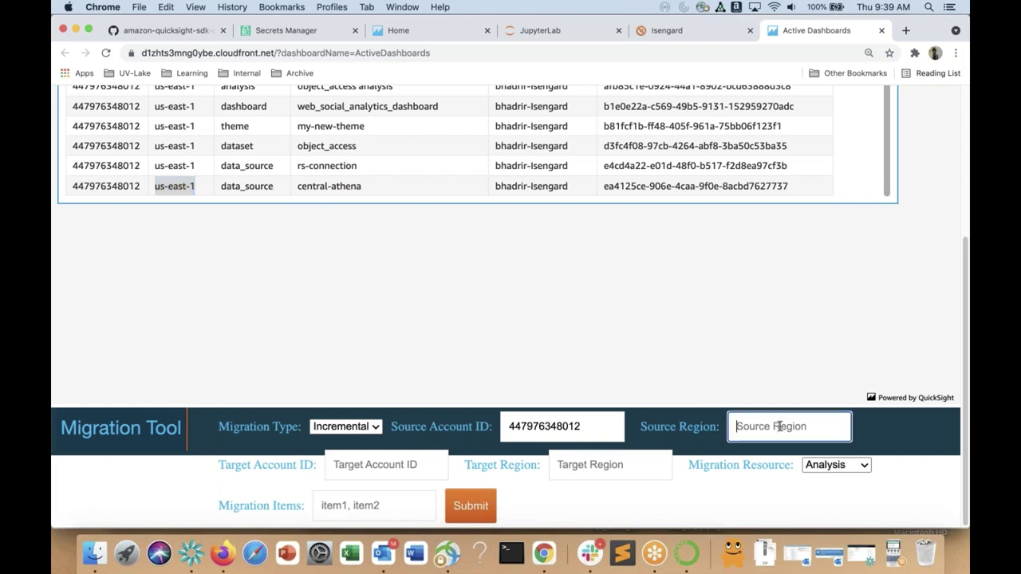
key("super+v")
Copy the target account's ID from its AWS console in Firefox into the Migration Tool's target account ID in Chrome.
key("super+Tab")
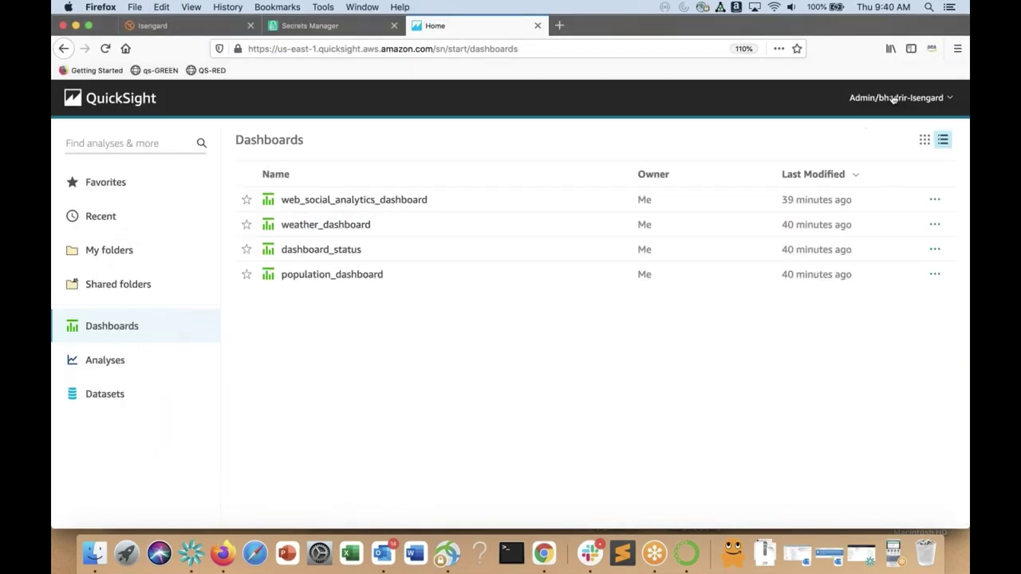
left_click(893, 98)
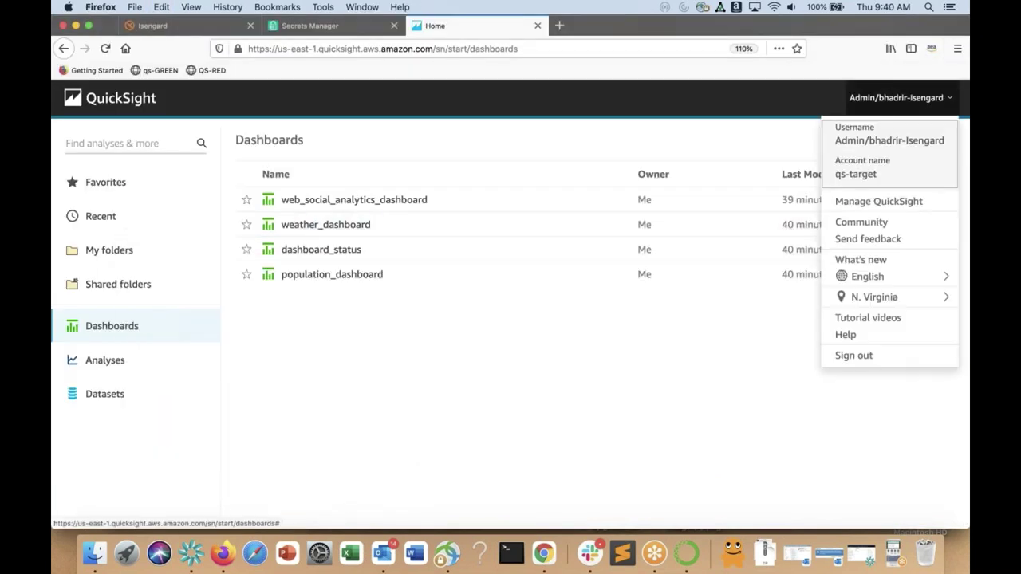
left_click(343, 28)
left_click(774, 94)
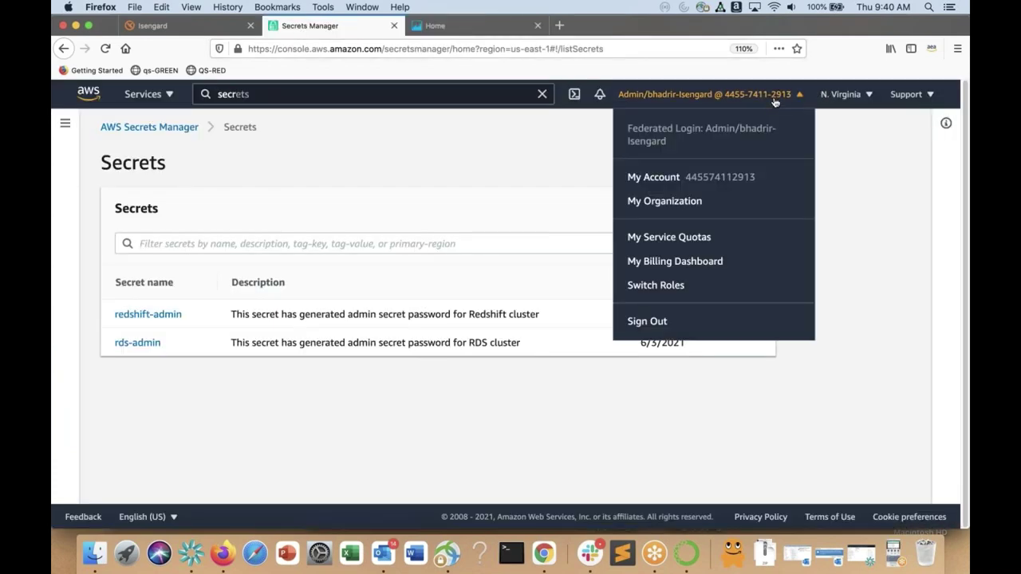
double_click(742, 179)
key("super+c")
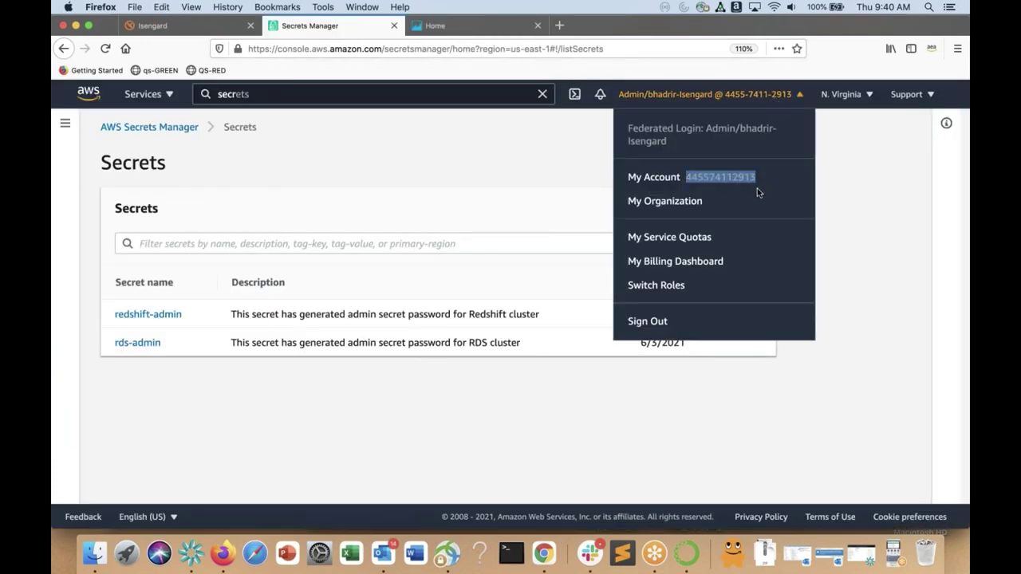
key("super+Tab")
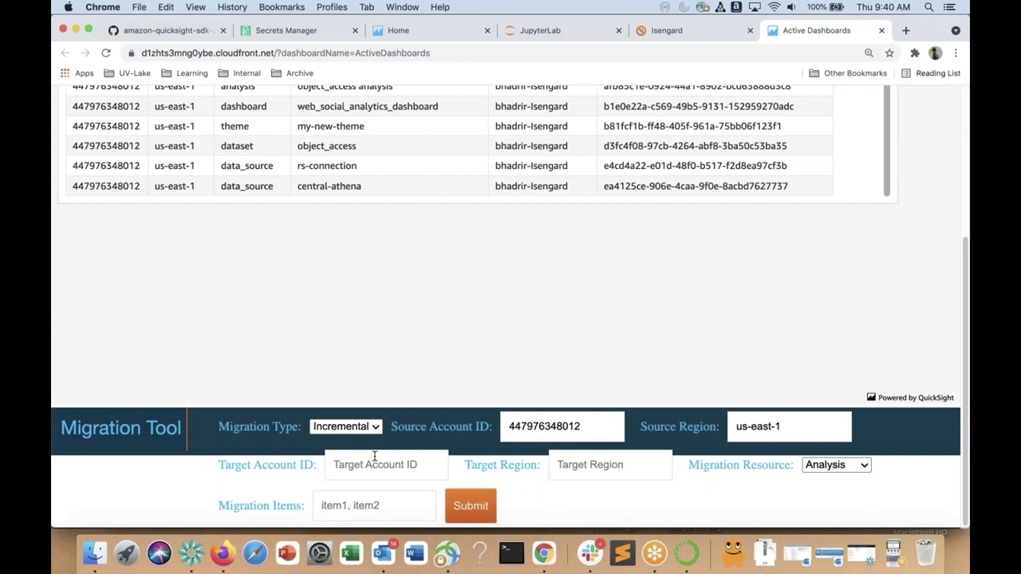
left_click(375, 456)
key("super+v")
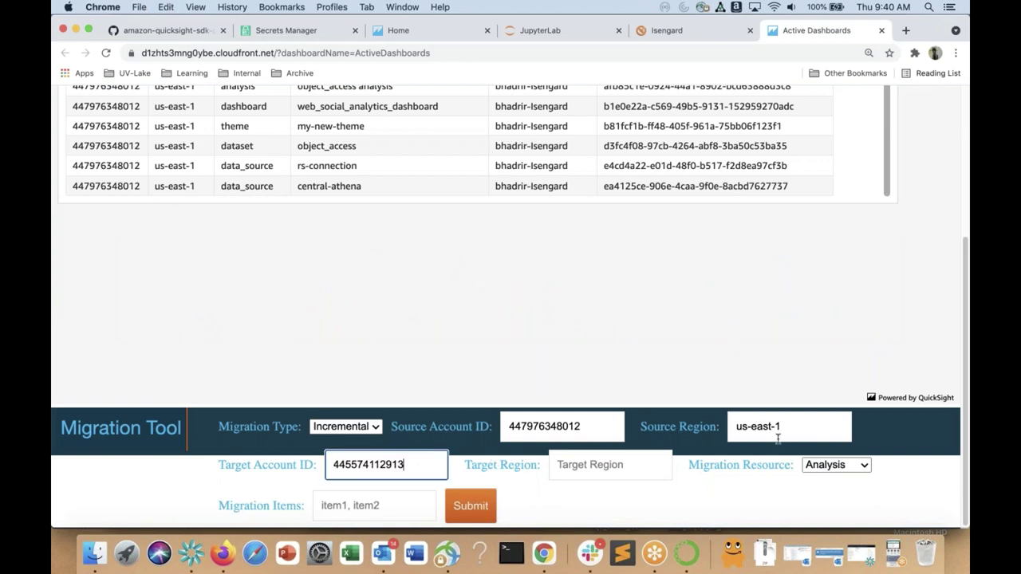
Set the target region to us-east-1 by copying the source region, and choose Analysis as the migration resource.
left_click_drag(811, 426, 712, 431)
key("super+c")
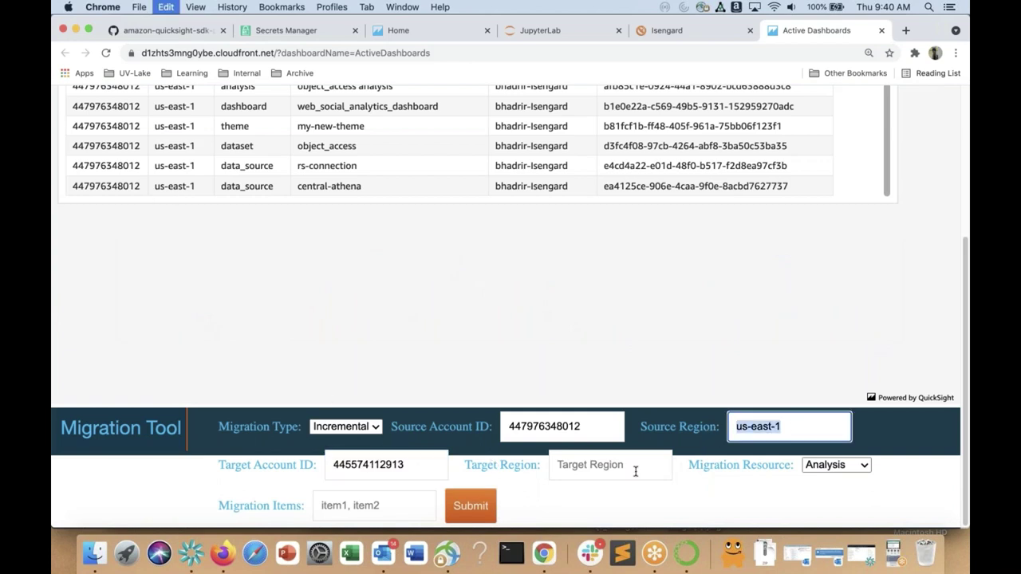
left_click(593, 469)
key("super+v")
left_click(826, 466)
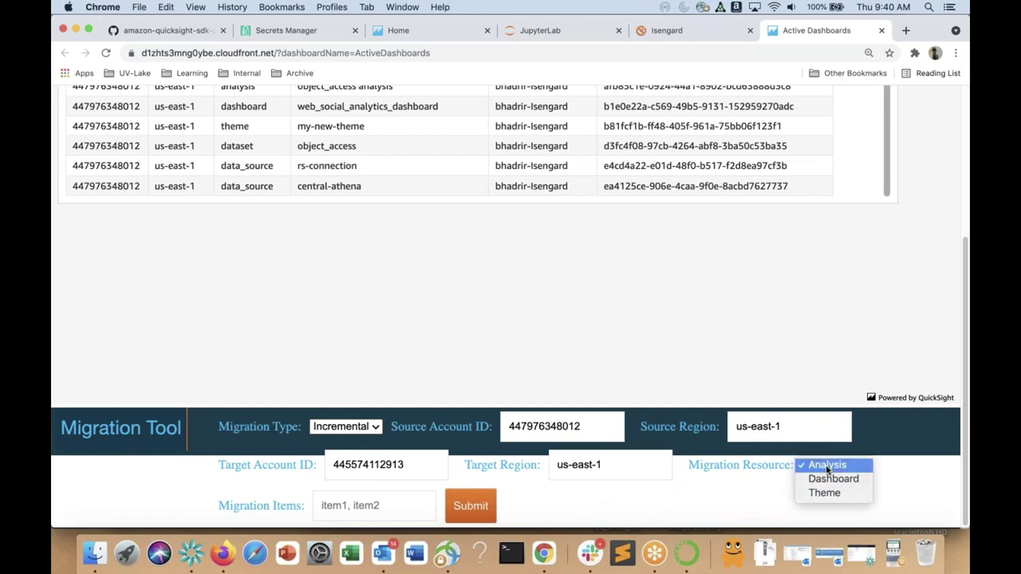
left_click(827, 466)
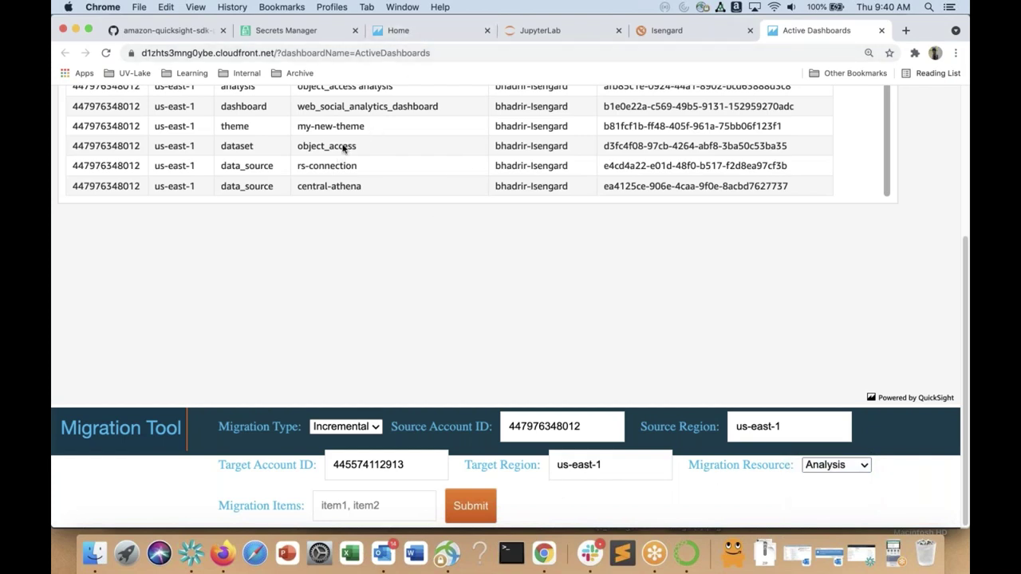
Copy the name web_social_analytics analysis from the objects table into the migration items.
scroll(393, 324, "up", 5)
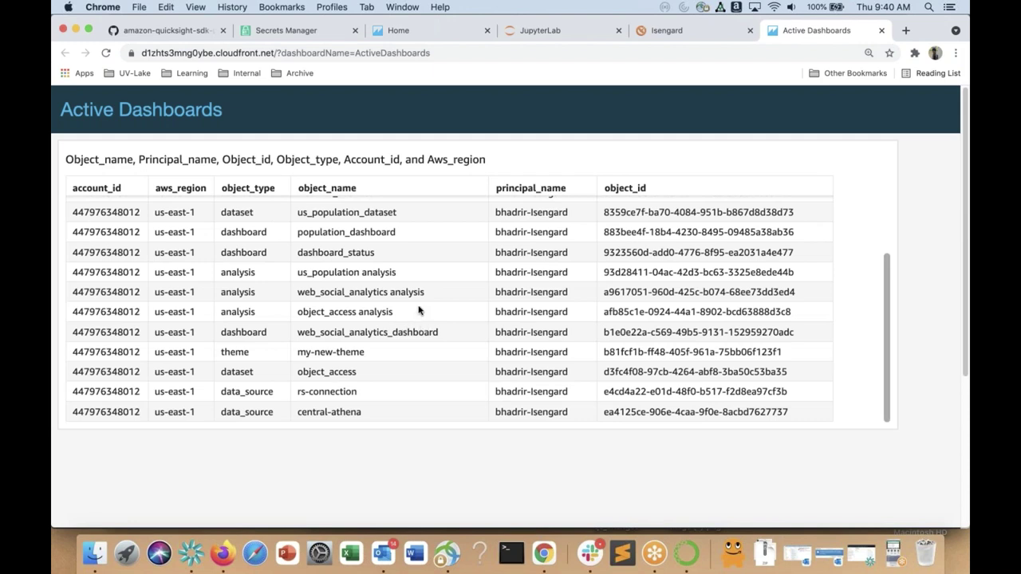
left_click_drag(424, 293, 298, 294)
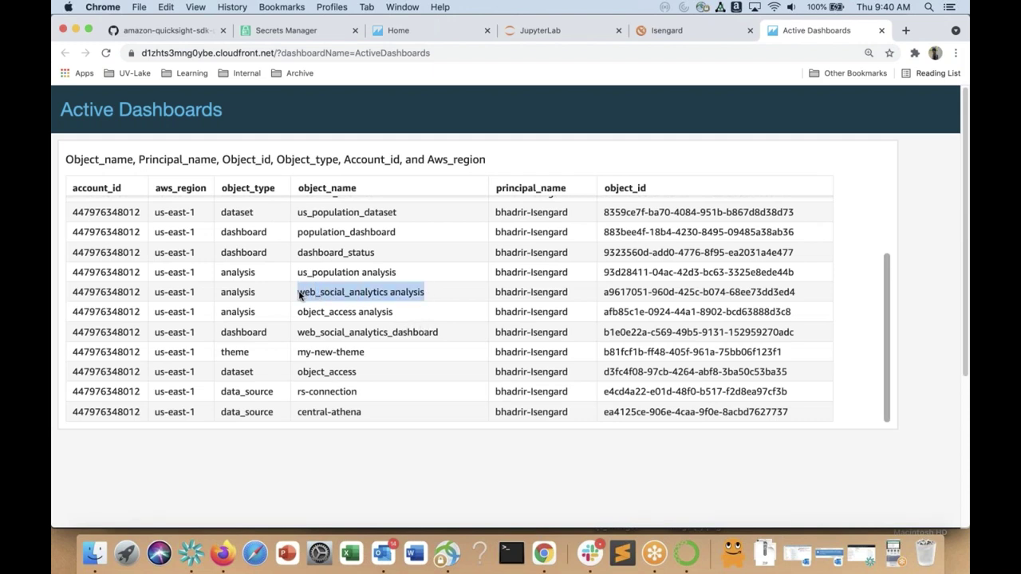
left_click(399, 294)
triple_click(371, 291)
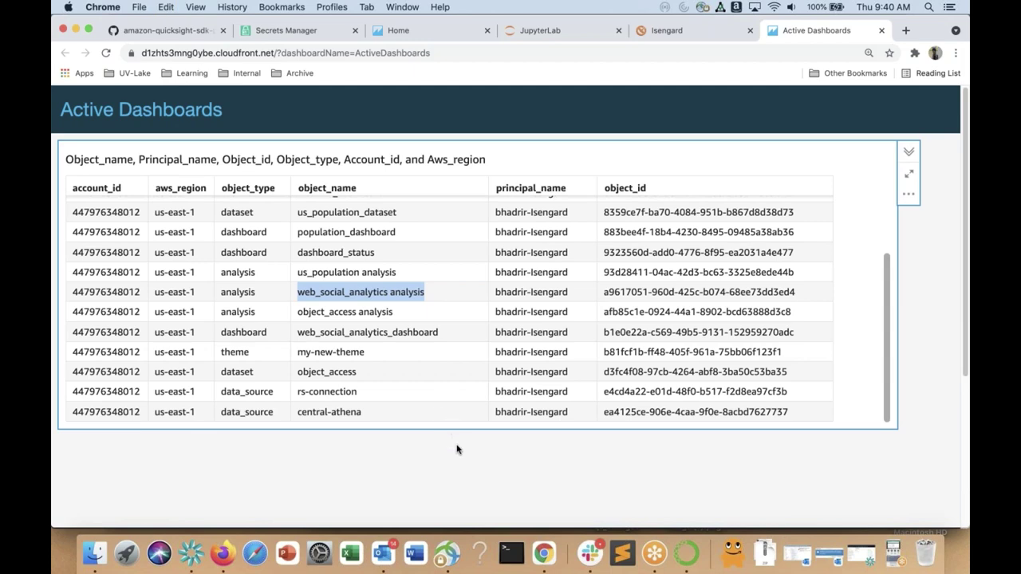
scroll(457, 449, "down", 5)
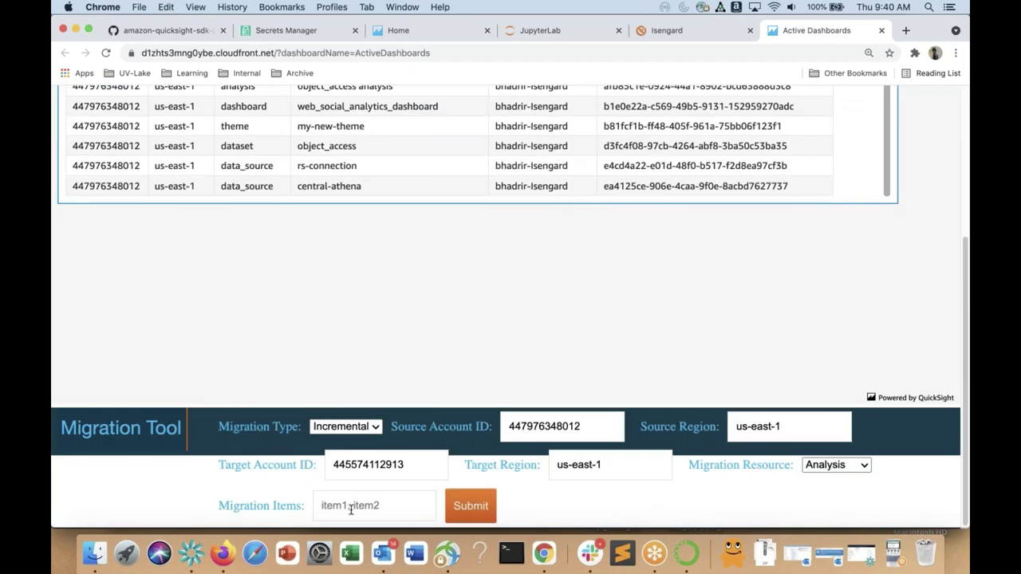
left_click(351, 509)
key("super+v")
left_click(618, 508)
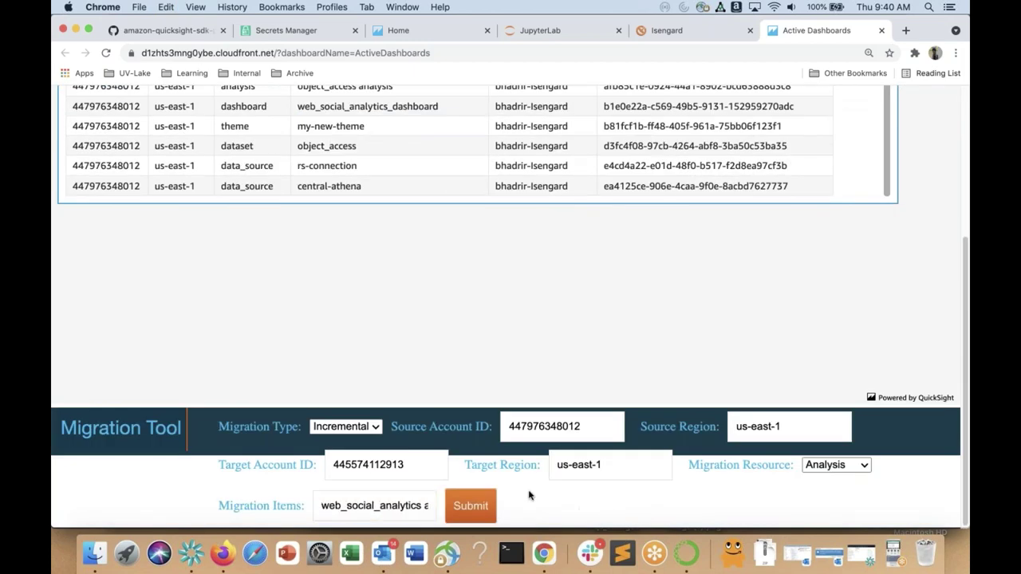
Switch to the target account's QuickSight in Firefox and open its web_social_analytics analysis.
left_click(226, 552)
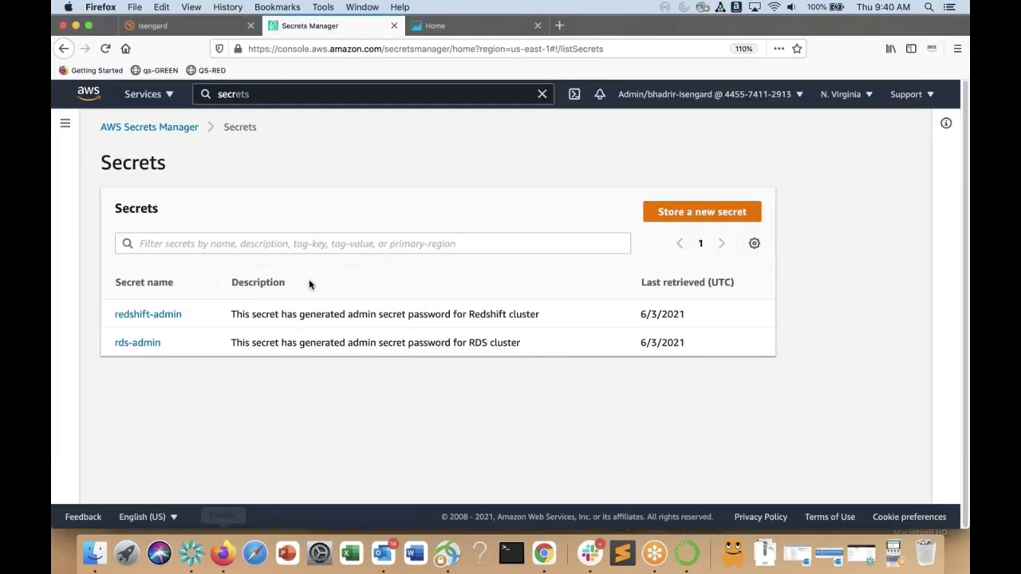
left_click(463, 19)
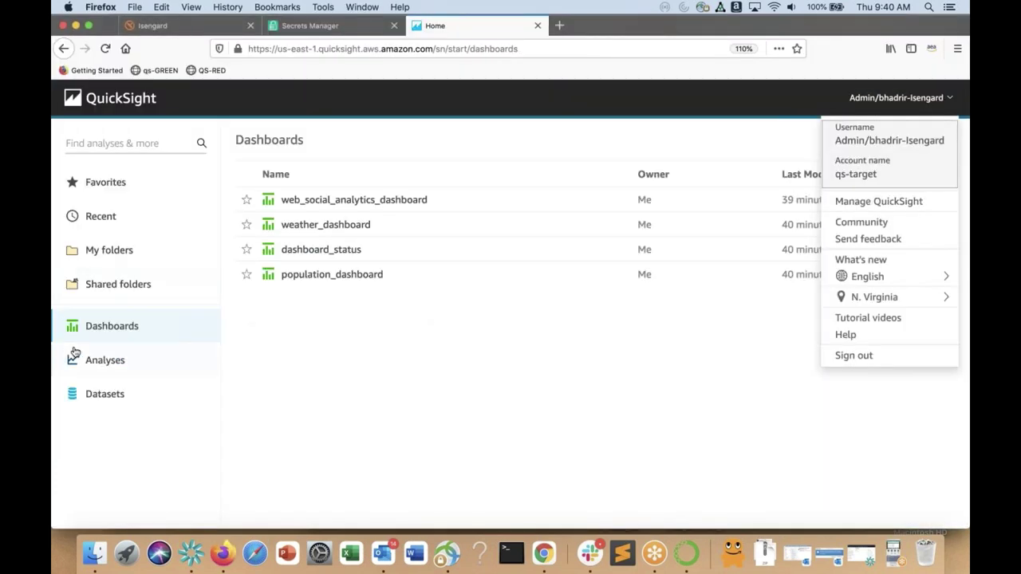
left_click(130, 360)
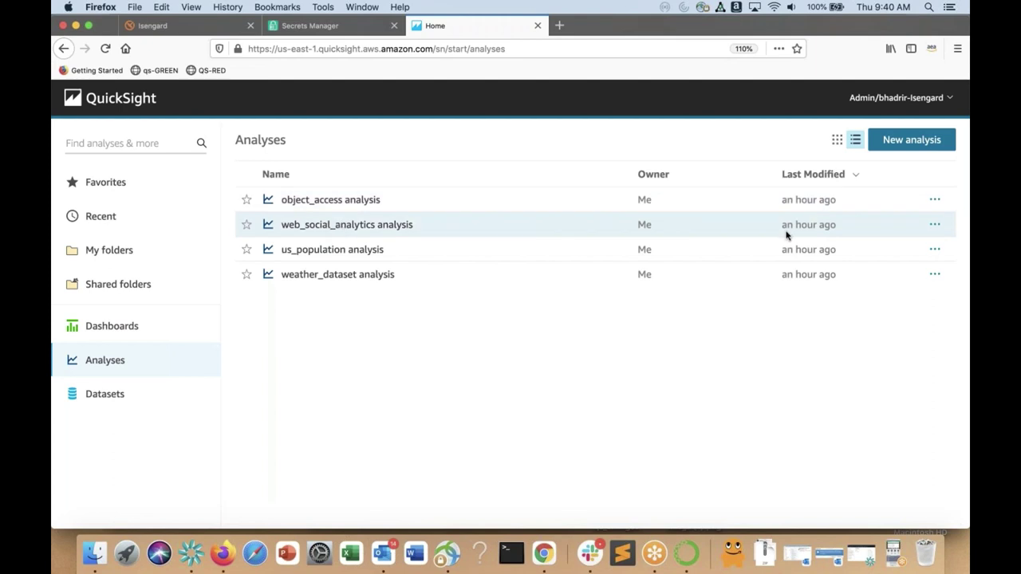
left_click(353, 225)
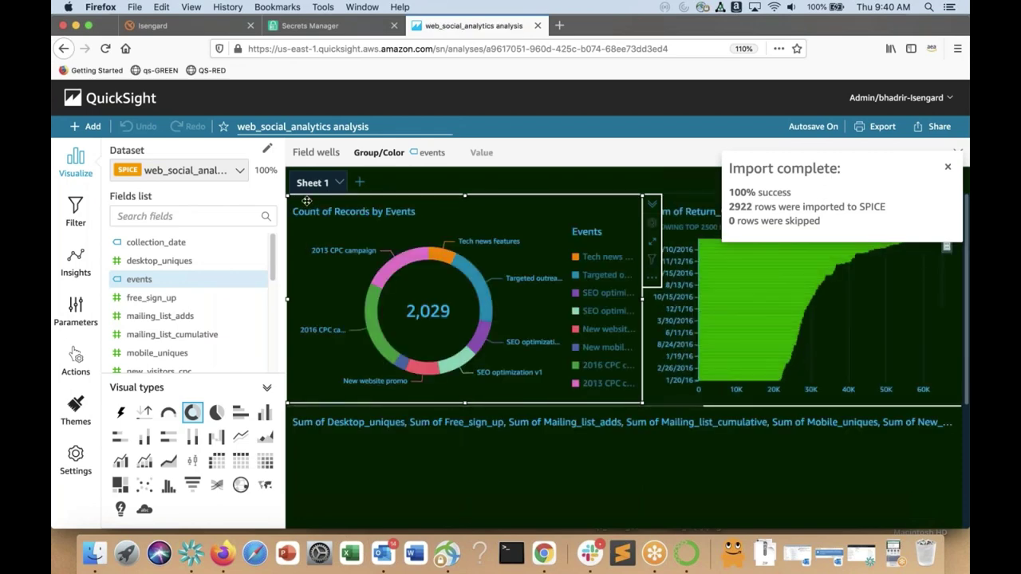
Switch back to the Migration Tool in Chrome, submit the incremental migration and confirm it.
key("super+Tab")
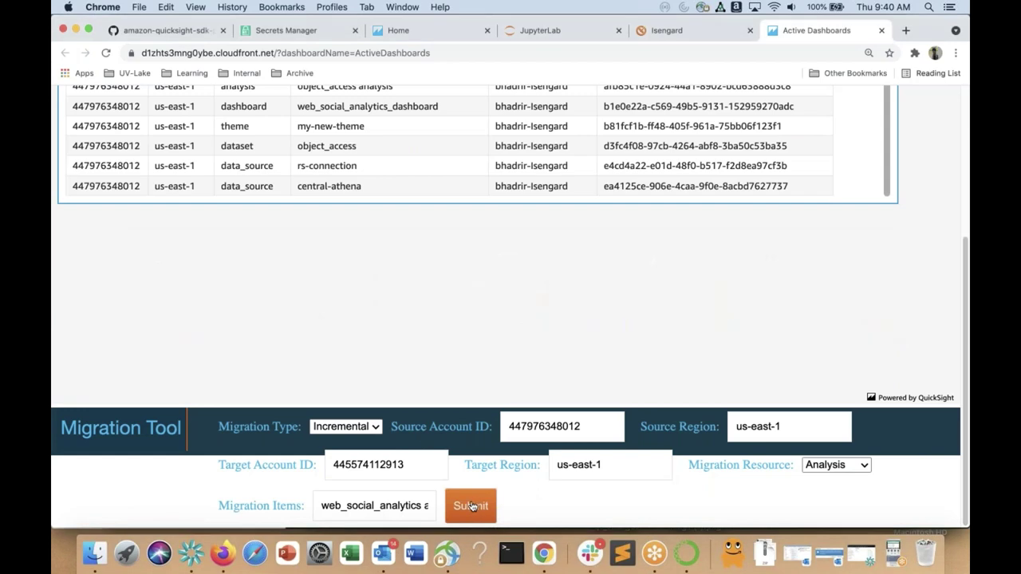
left_click(472, 506)
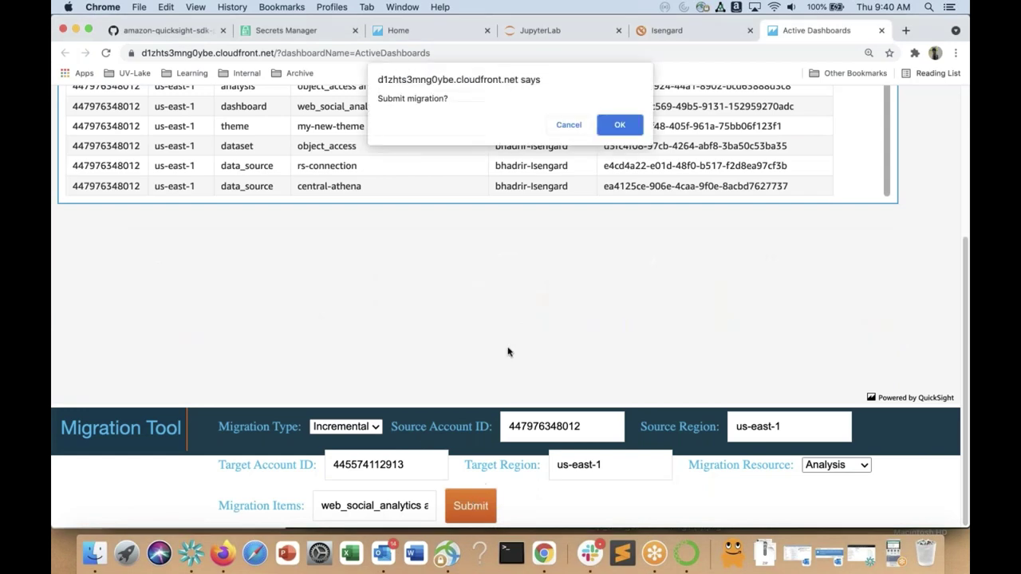
left_click(620, 126)
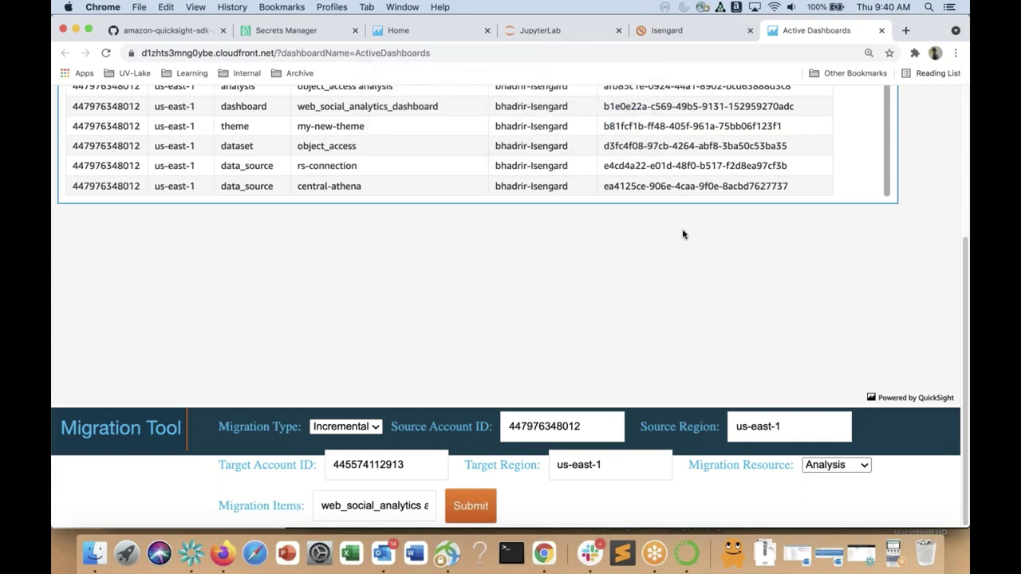
Review the source objects table, then examine the target account's existing data sources and datasets in QuickSight in Firefox.
scroll(537, 260, "up", 5)
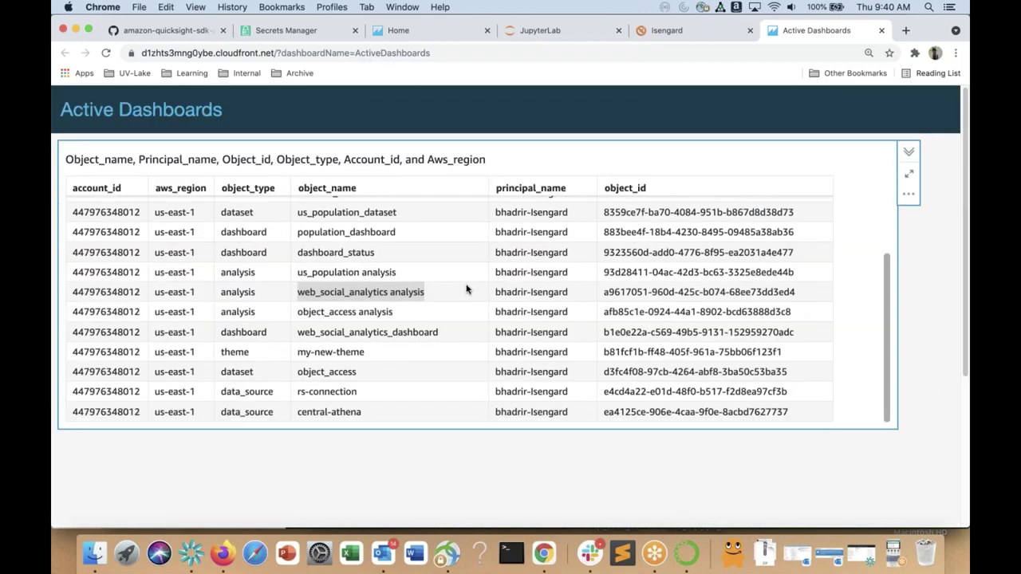
scroll(410, 408, "up", 3)
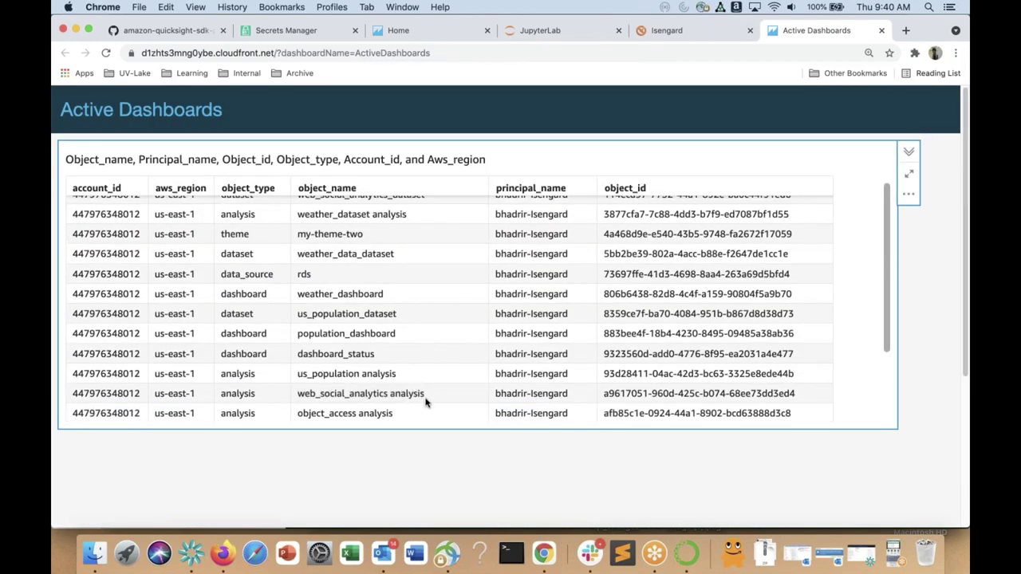
key("super+Tab")
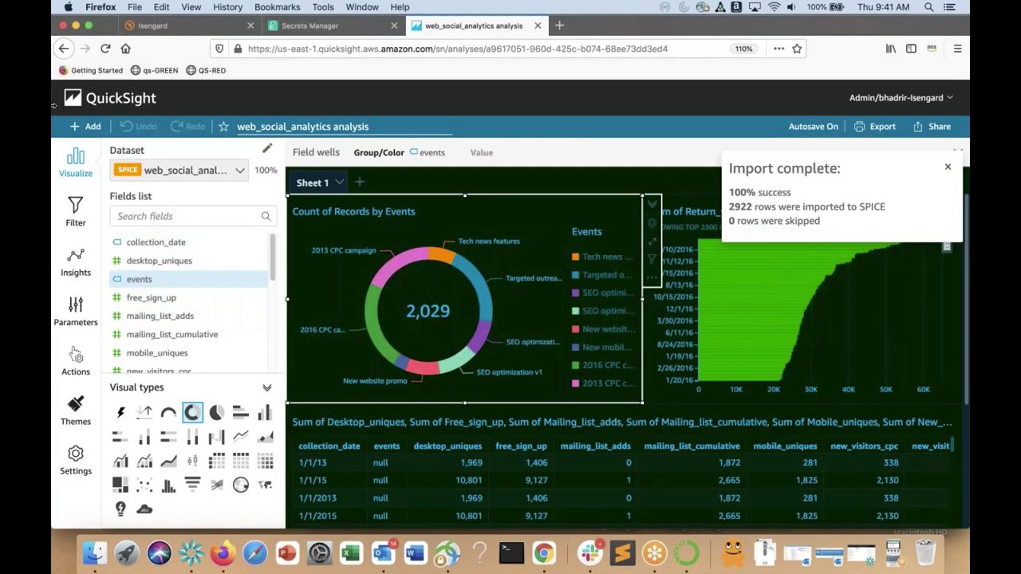
left_click(112, 98)
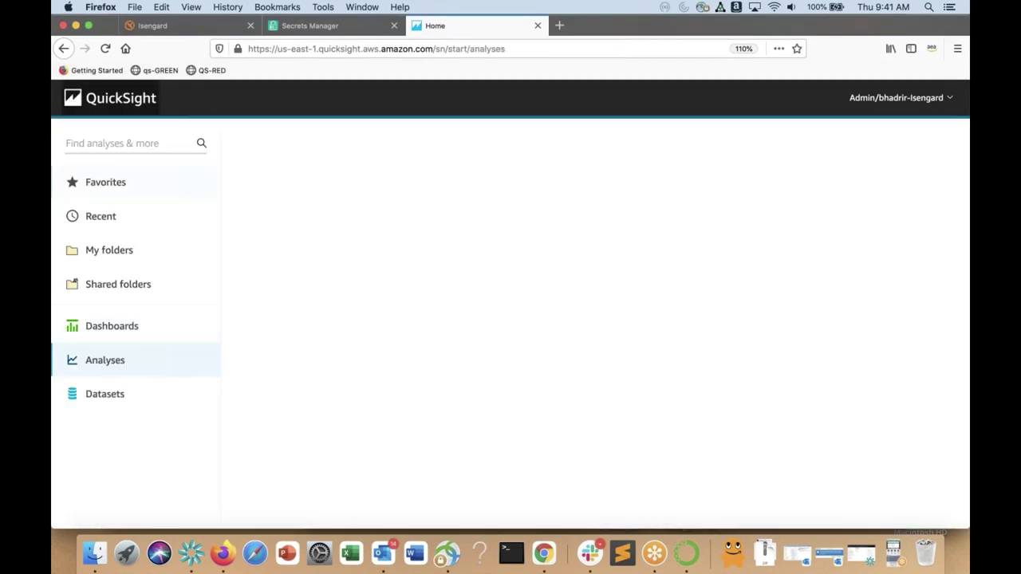
left_click(101, 395)
left_click(913, 139)
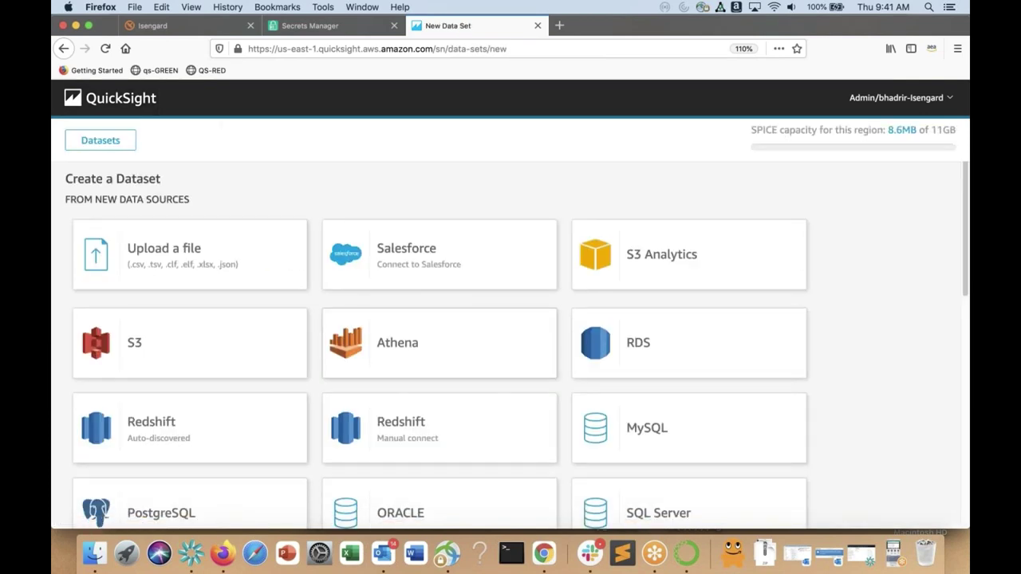
scroll(478, 346, "down", 10)
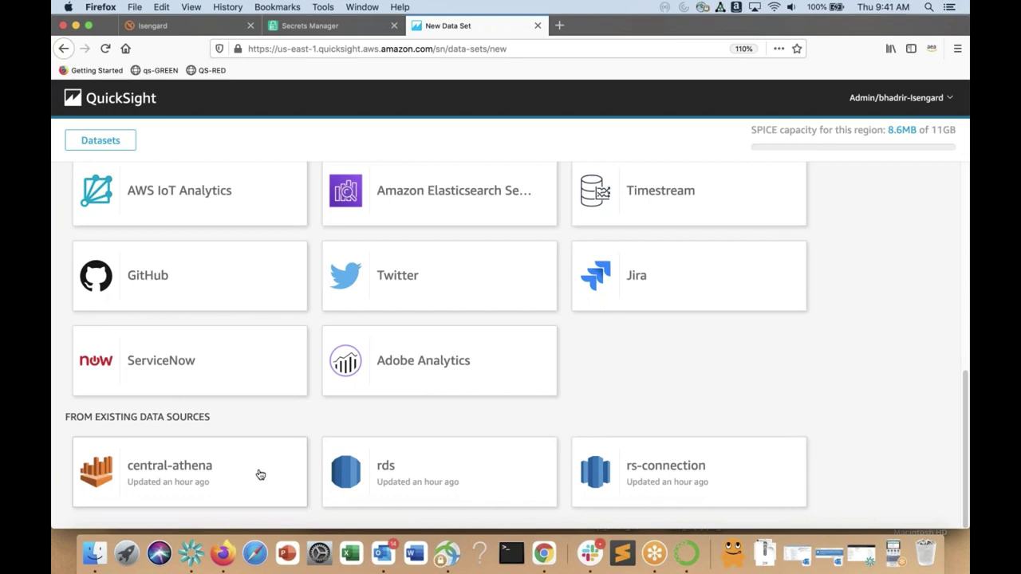
left_click(74, 100)
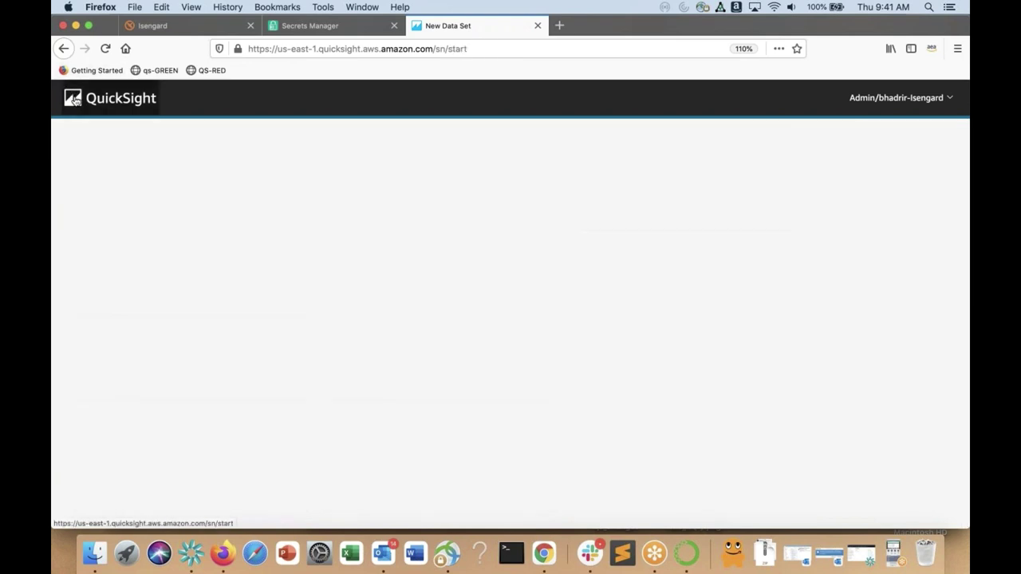
left_click(107, 392)
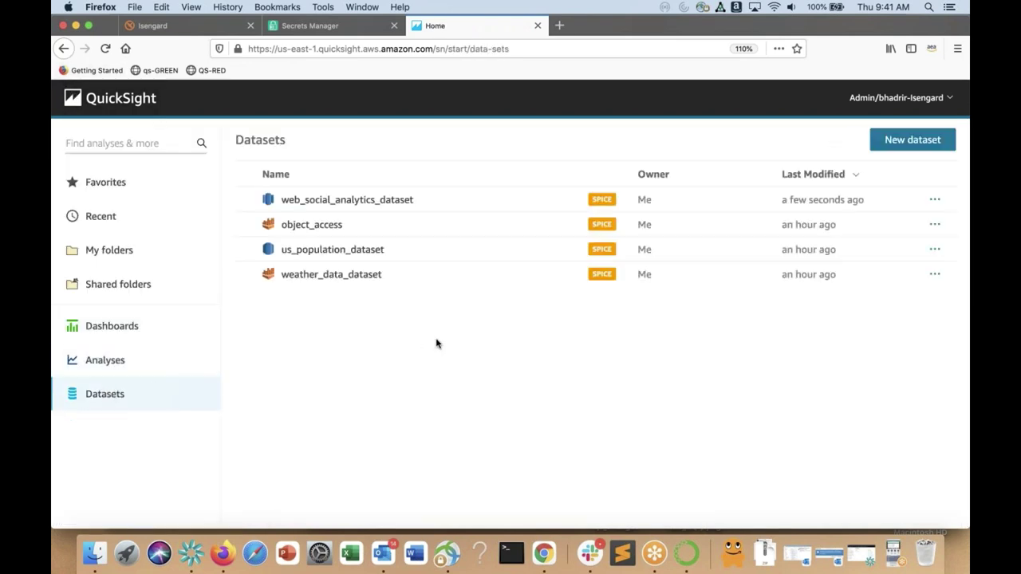
Check when web_social_analytics_dataset was last modified in the target account's datasets list.
left_click_drag(414, 200, 287, 200)
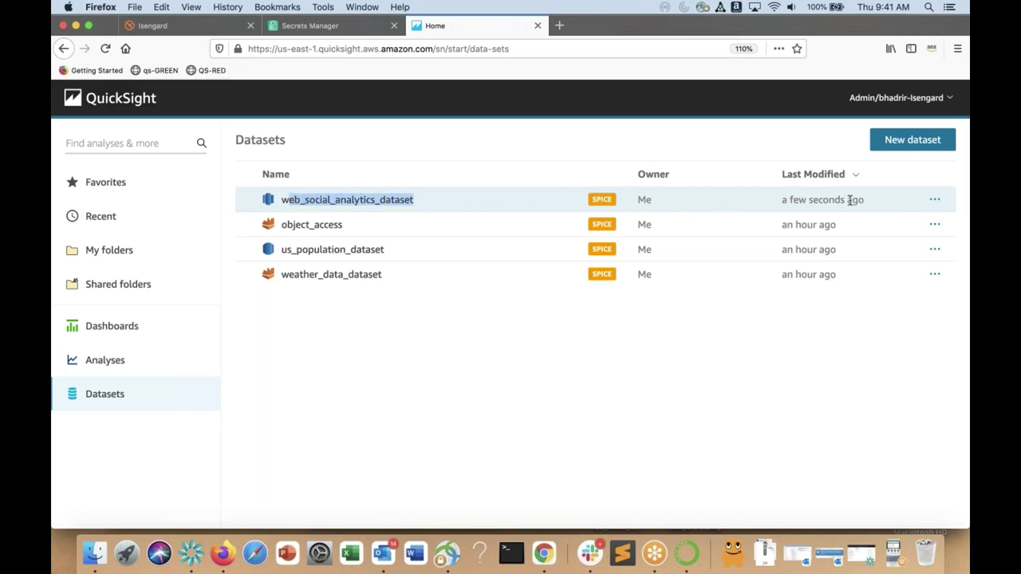
left_click_drag(865, 202, 773, 201)
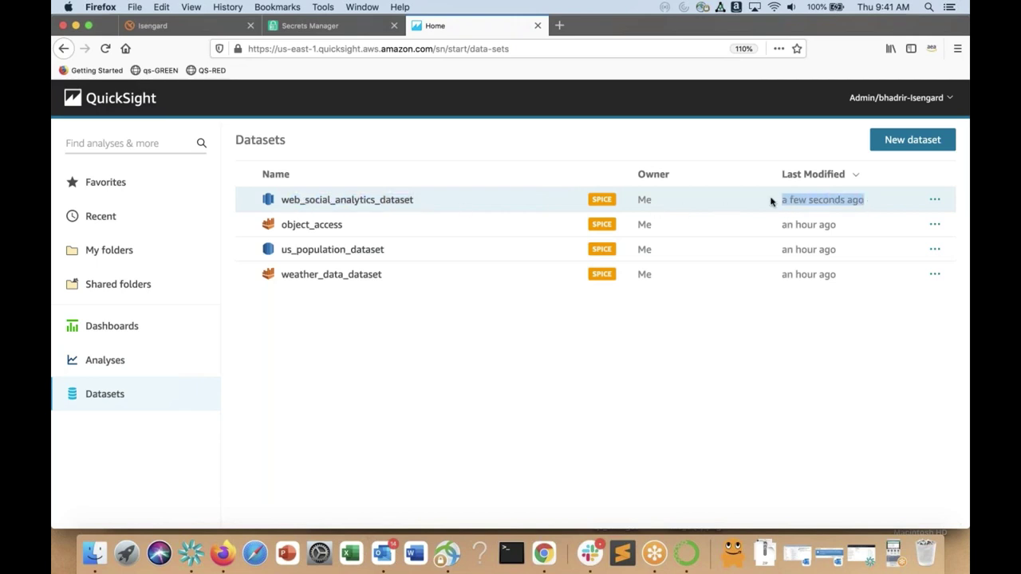
left_click(693, 354)
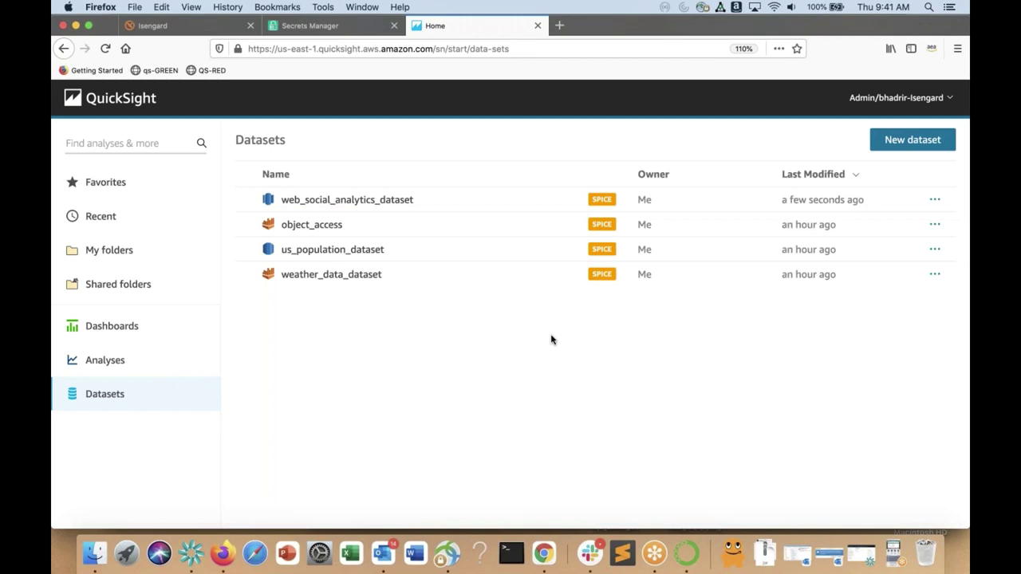
Open the target account's web_social_analytics analysis, inspect Sheet 11 and Sheet 12, and return to the analyses list.
left_click(107, 359)
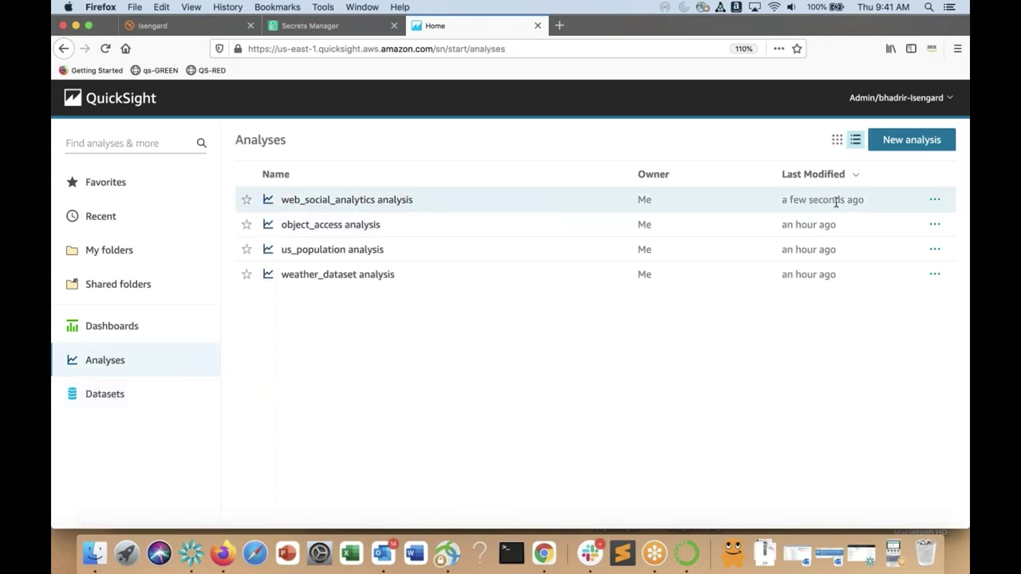
left_click(333, 201)
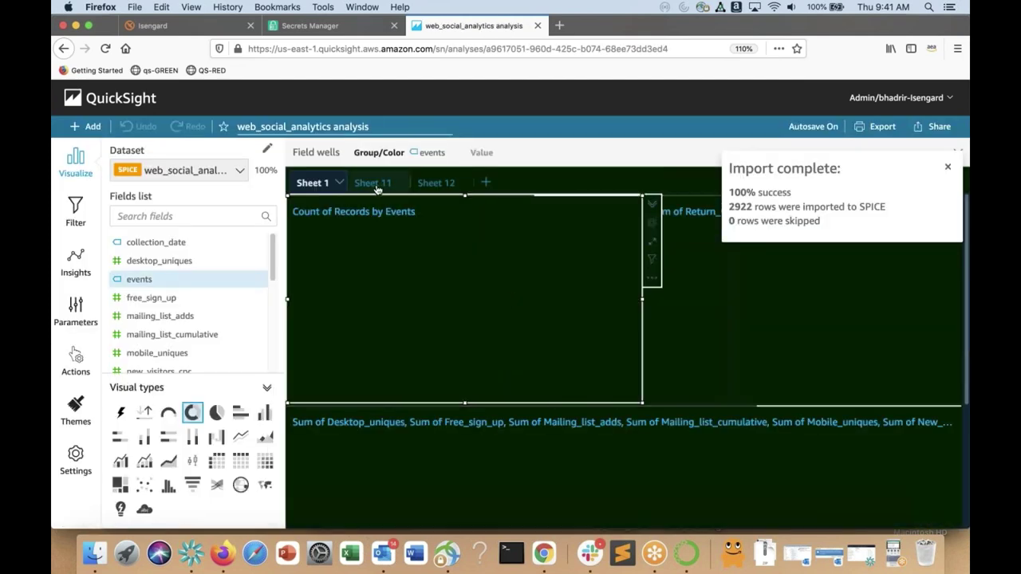
left_click(374, 185)
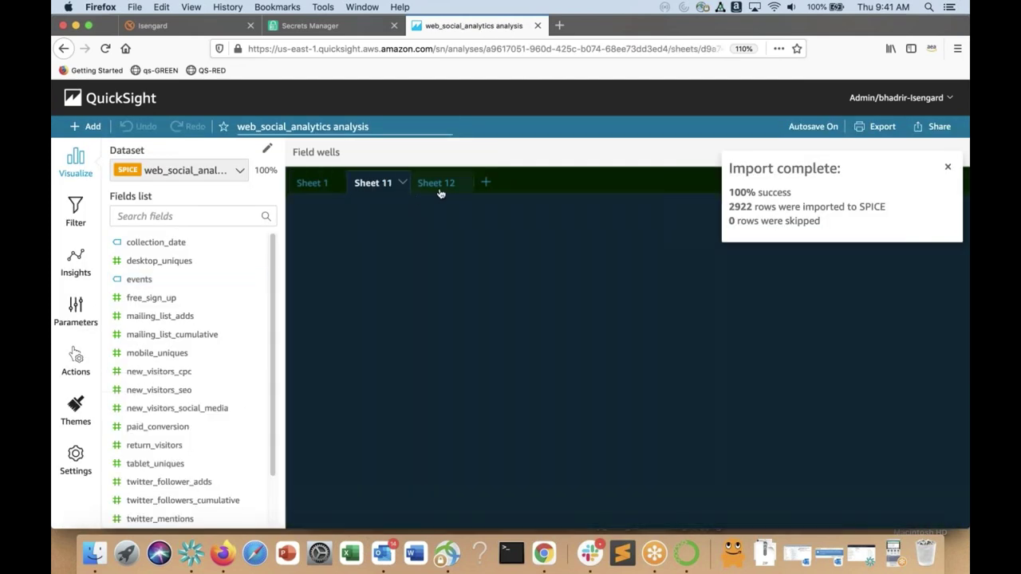
left_click(442, 183)
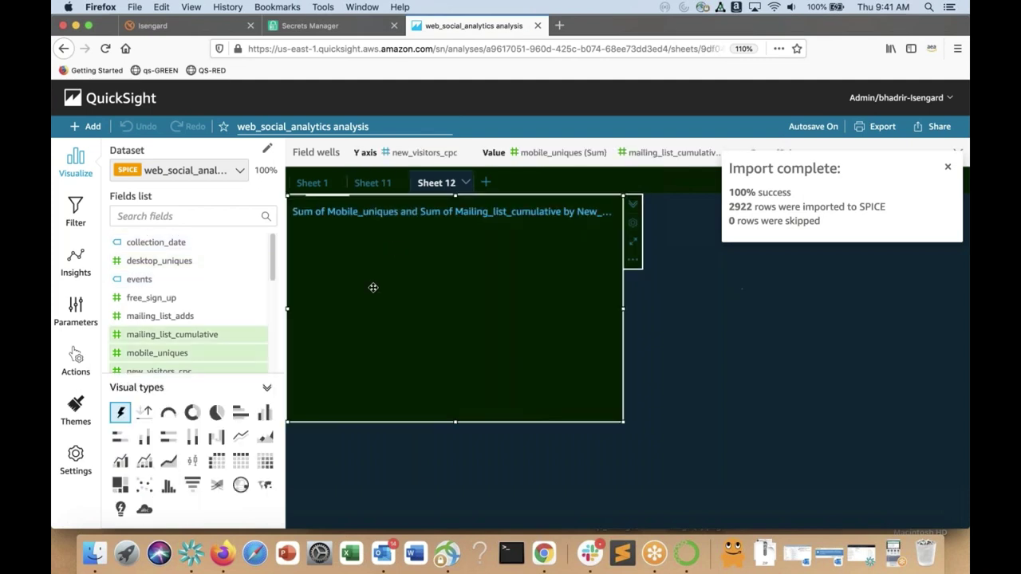
mouse_move(455, 297)
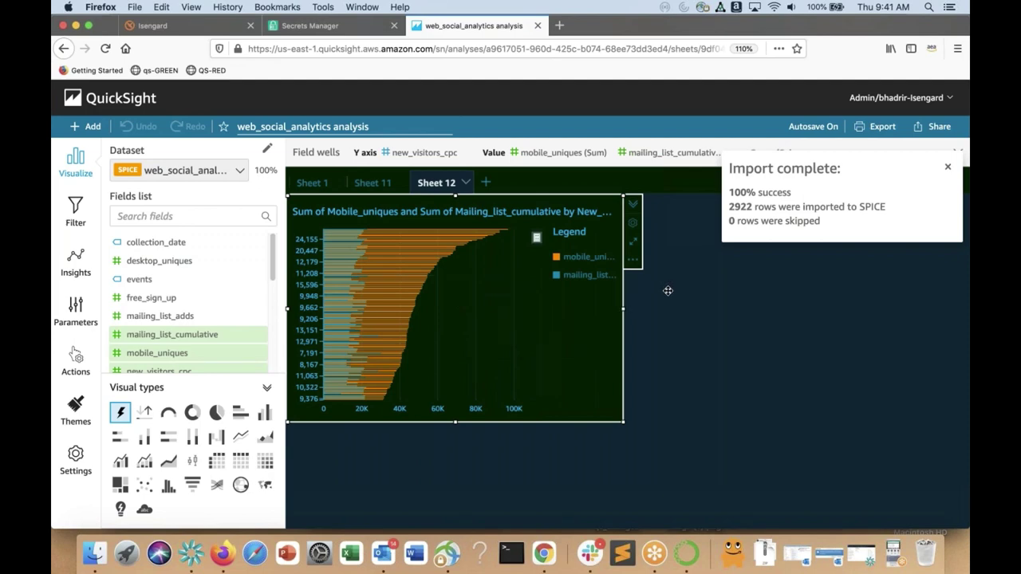
mouse_move(443, 358)
left_click(69, 109)
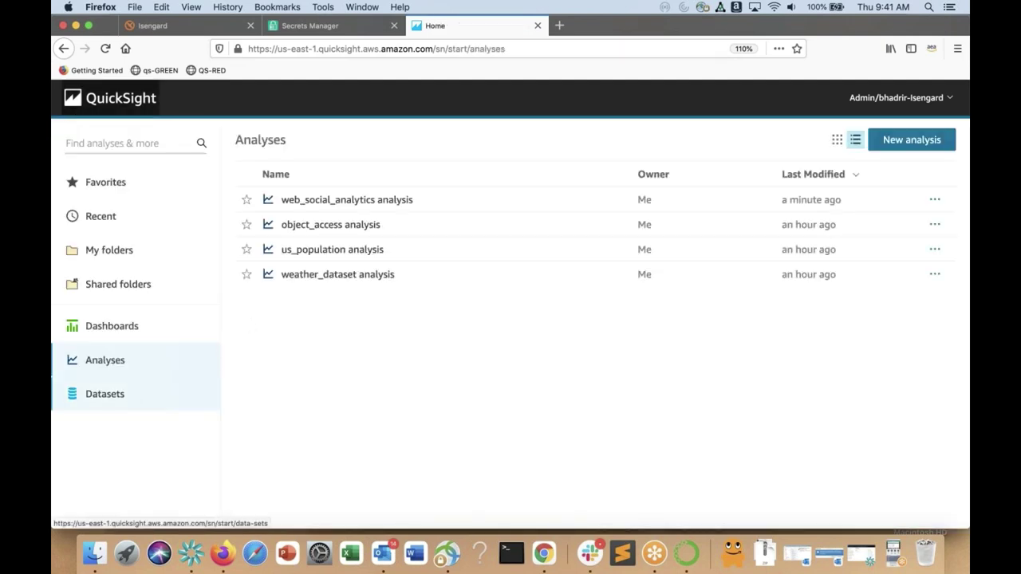
Switch to the Migration Tool in Chrome and replace the migration items with web_social_analytics_dashboard copied from the objects table.
left_click(543, 554)
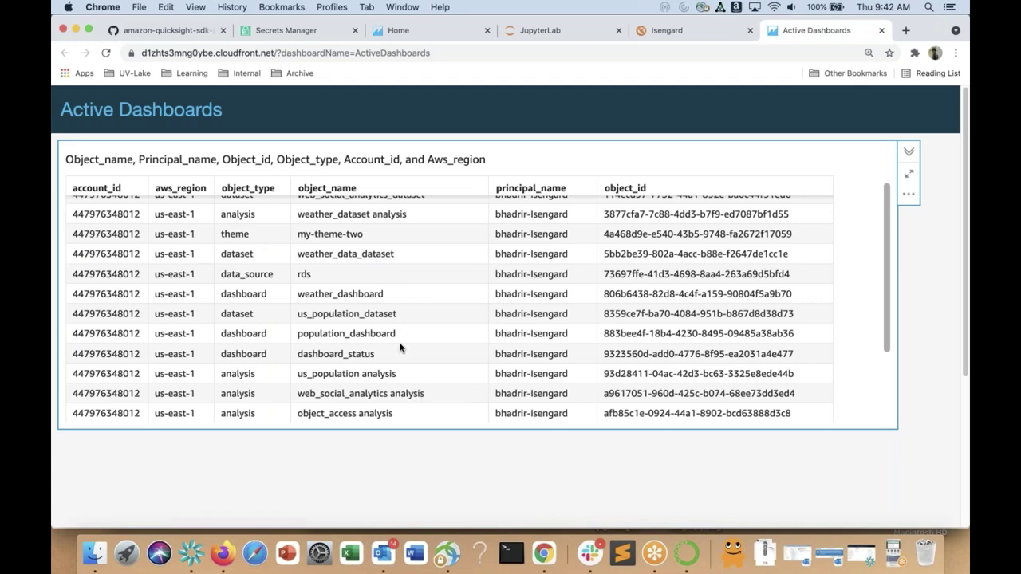
scroll(400, 348, "up", 1)
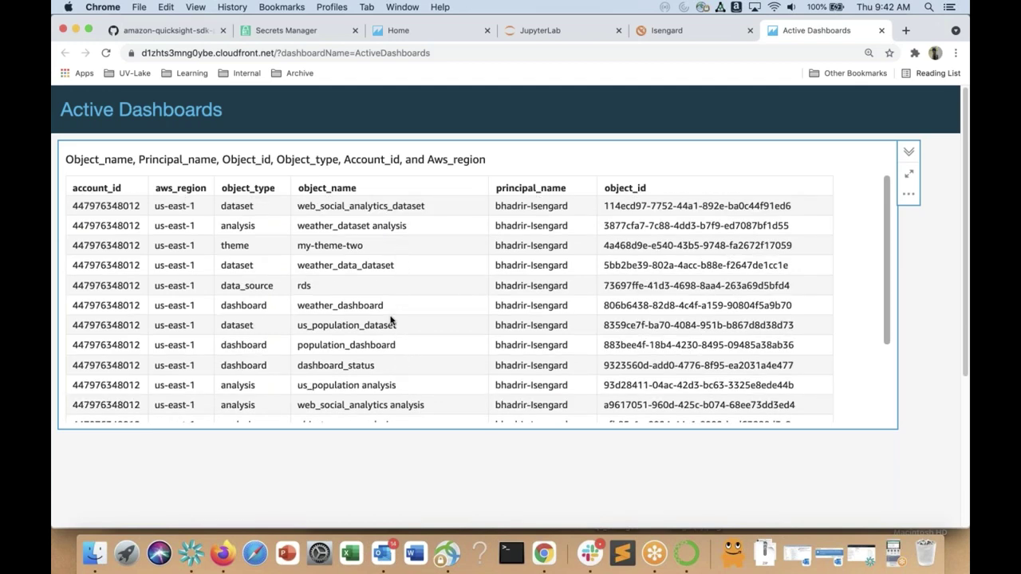
scroll(391, 321, "down", 3)
left_click_drag(445, 332, 300, 336)
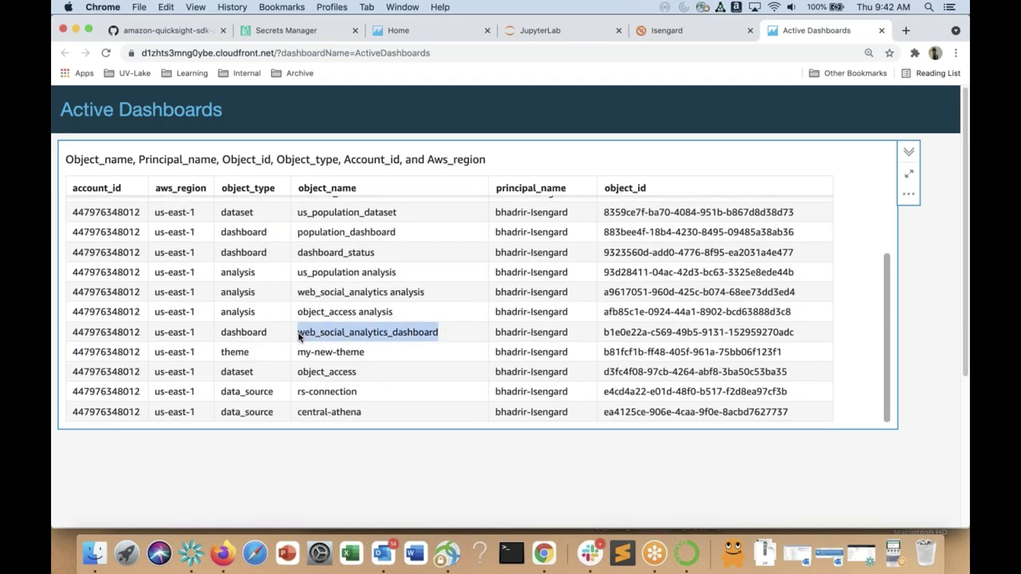
key("super+c")
scroll(421, 443, "down", 5)
left_click(401, 511)
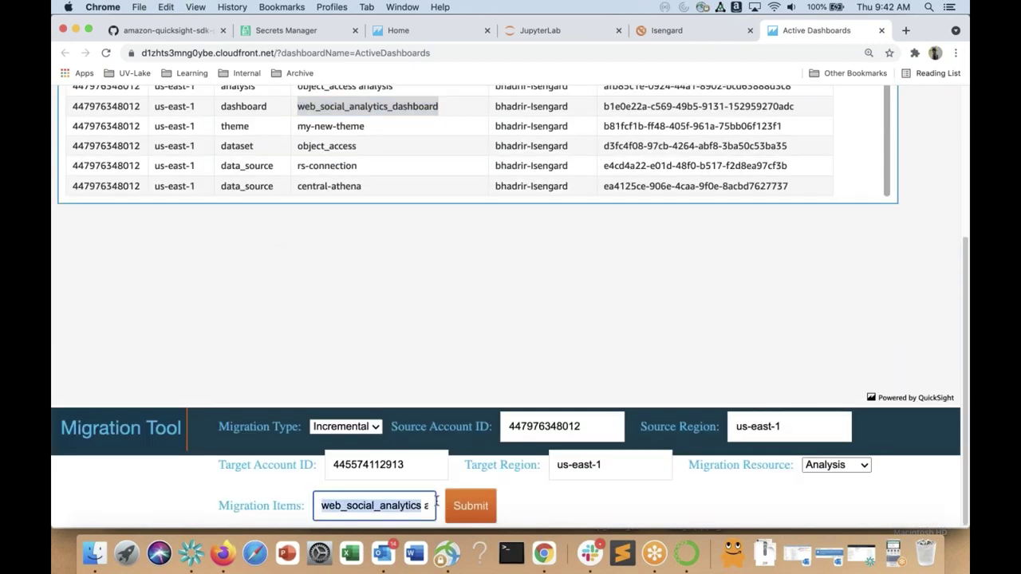
key("super+a")
key("BackSpace")
key("super+v")
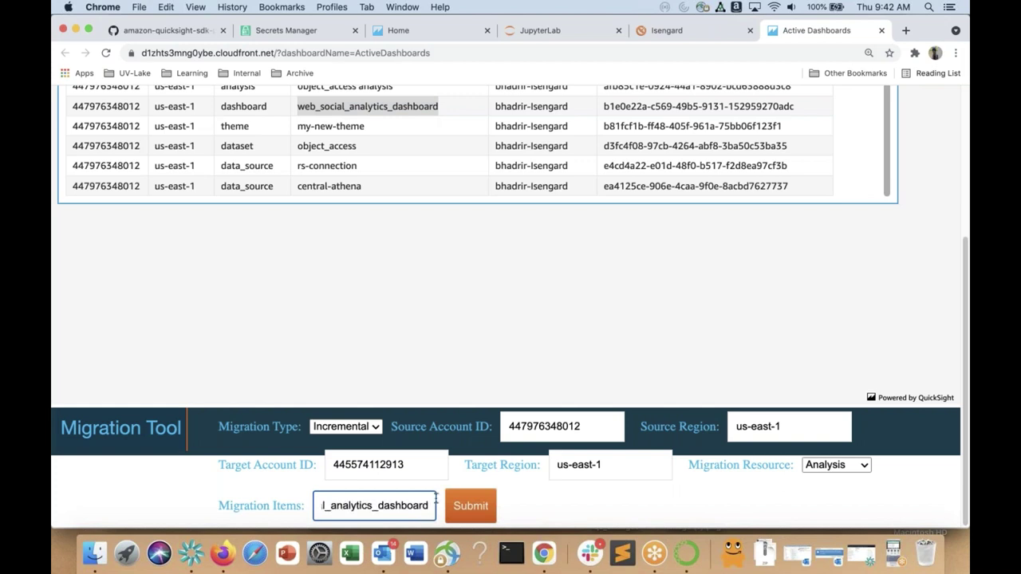
Set the migration resource to Dashboard, then submit the incremental migration and confirm it.
left_click(858, 465)
left_click(832, 479)
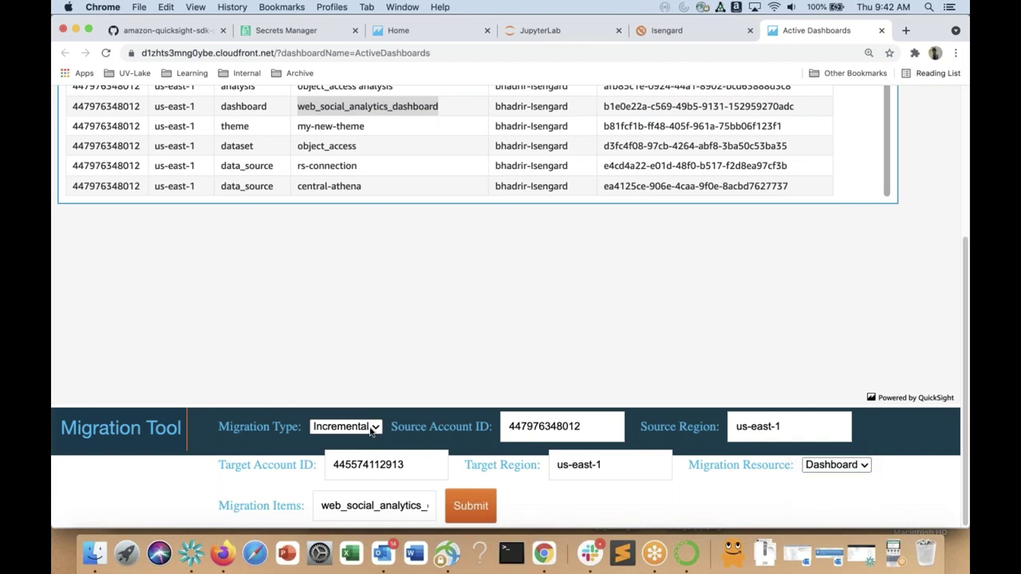
left_click(468, 508)
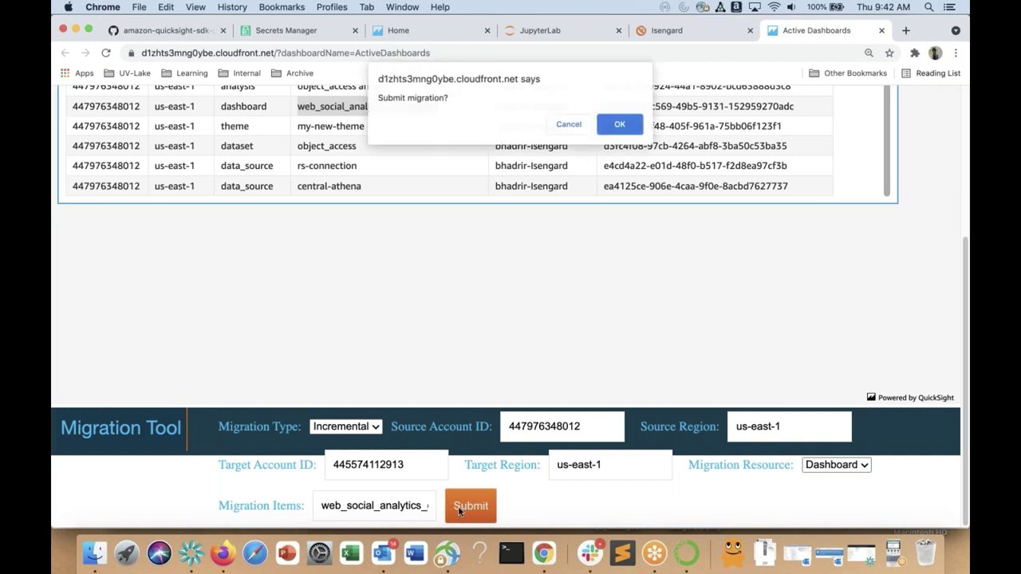
left_click(620, 125)
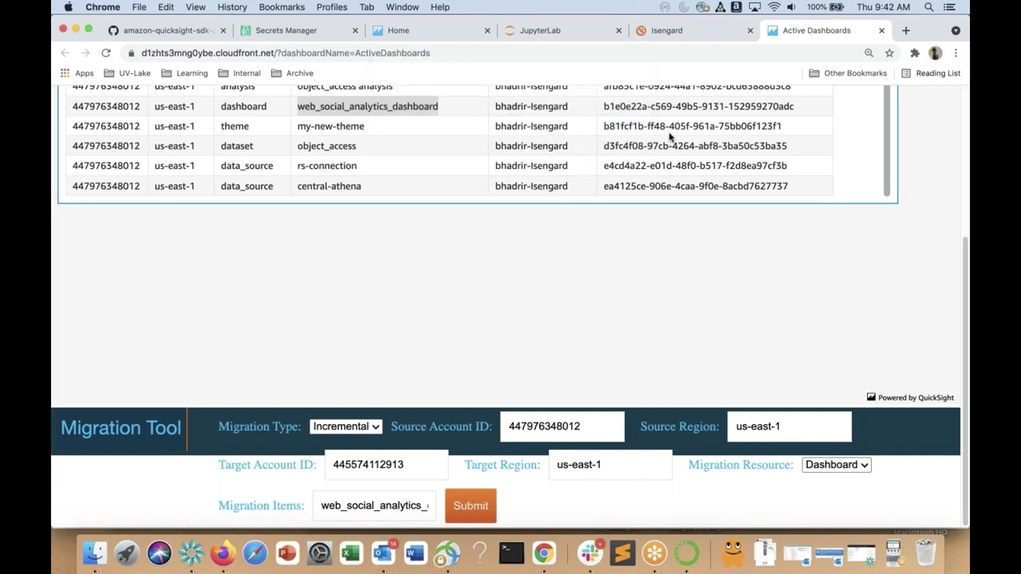
Switch to the target account's QuickSight in Firefox and check its existing data sources, datasets and analyses for updates.
left_click(223, 553)
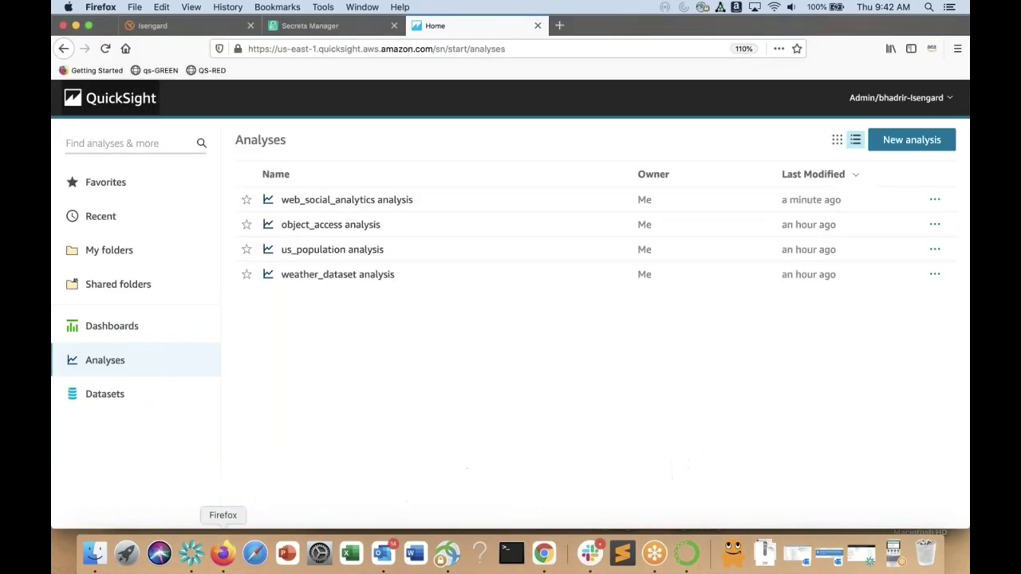
left_click(104, 394)
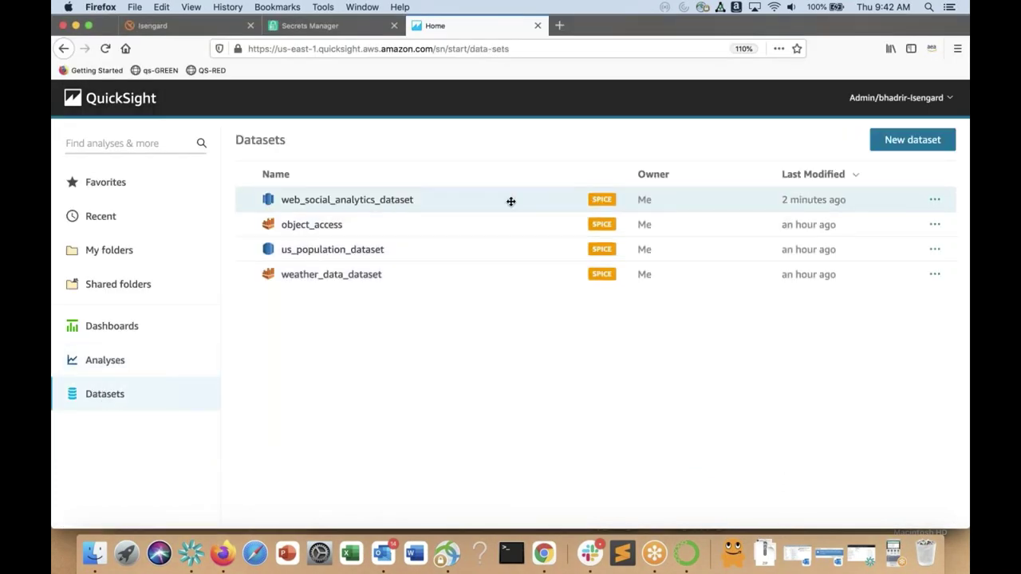
left_click(888, 144)
scroll(524, 428, "down", 10)
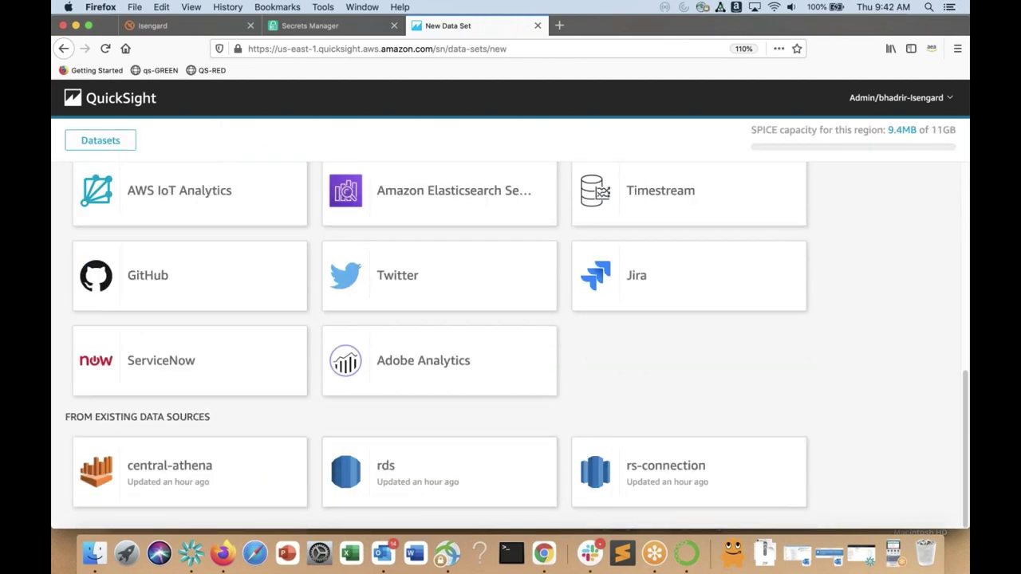
left_click(74, 112)
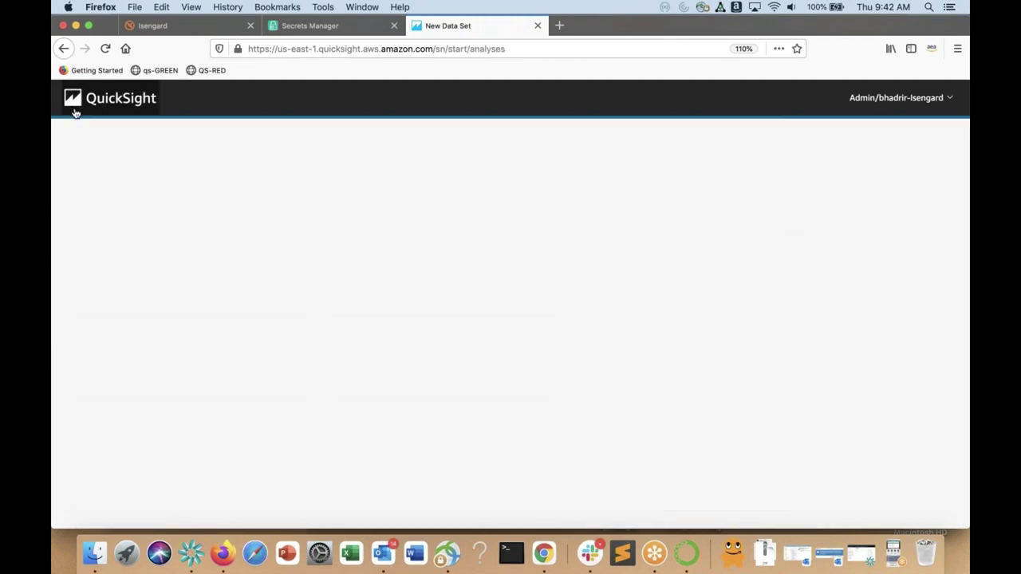
left_click(97, 392)
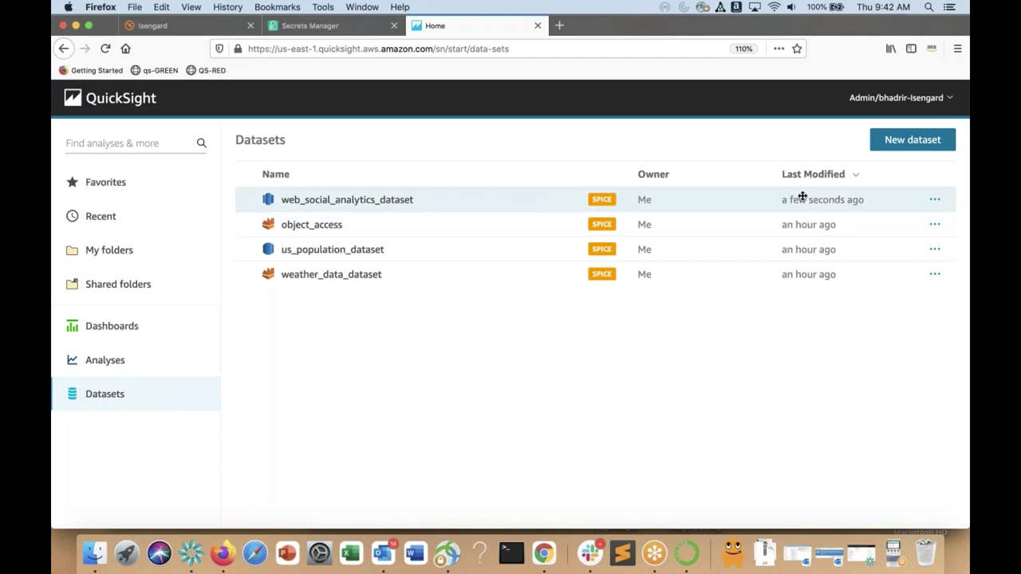
left_click(104, 357)
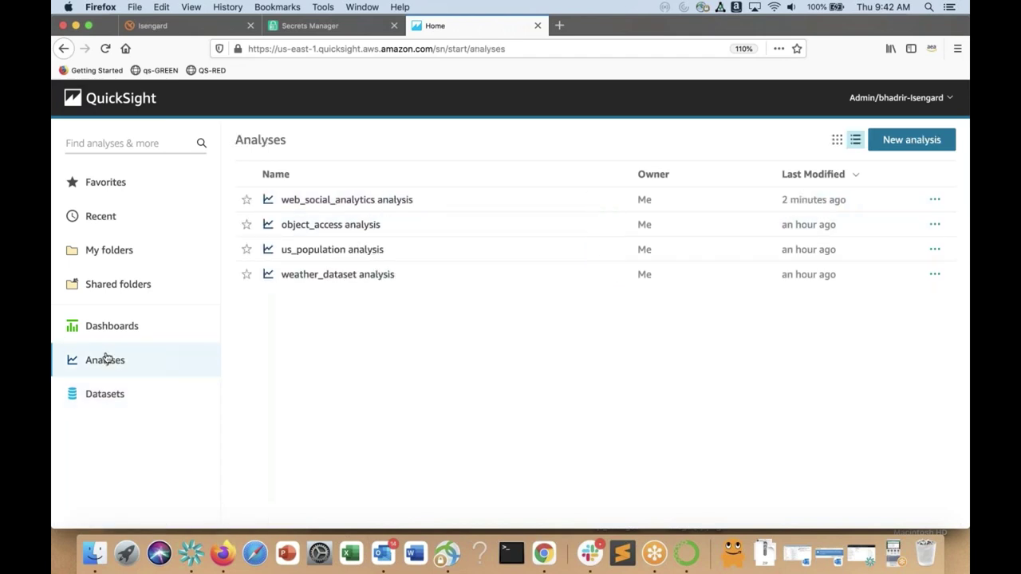
Open the target account's web_social_analytics_dashboard, inspect Sheet 12 and Sheet 11, and return to the QuickSight home page.
left_click(107, 325)
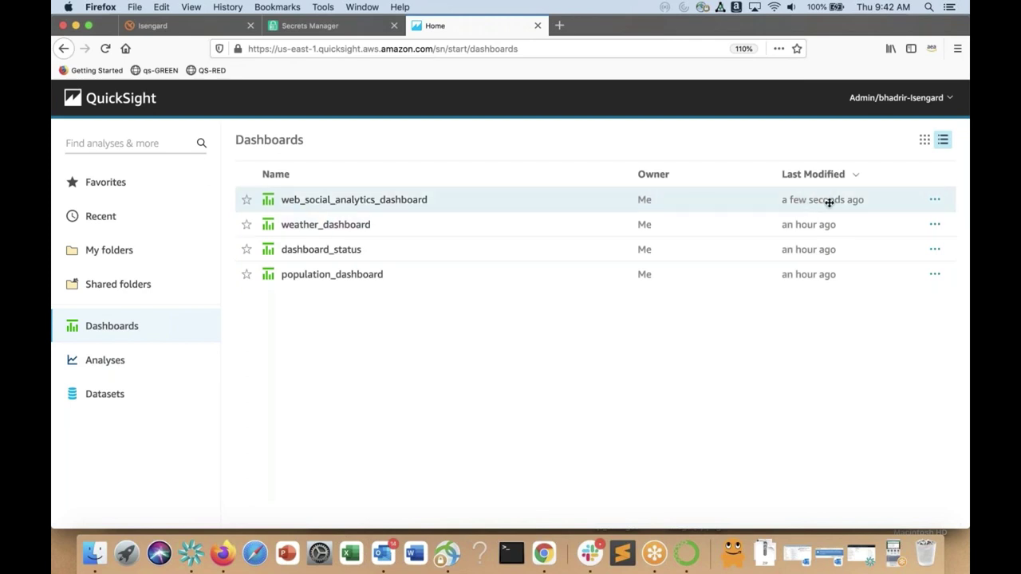
left_click(393, 201)
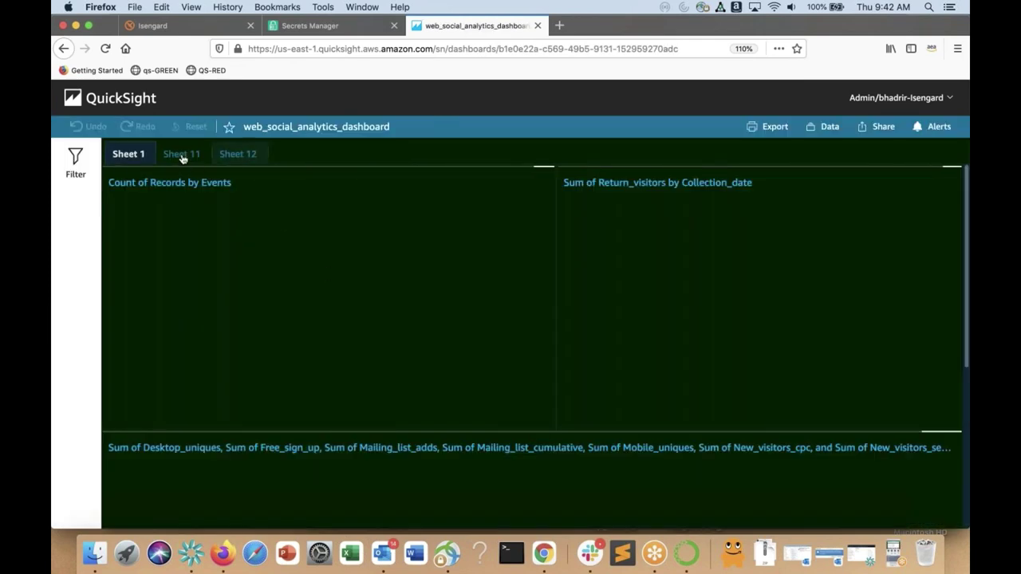
left_click(237, 153)
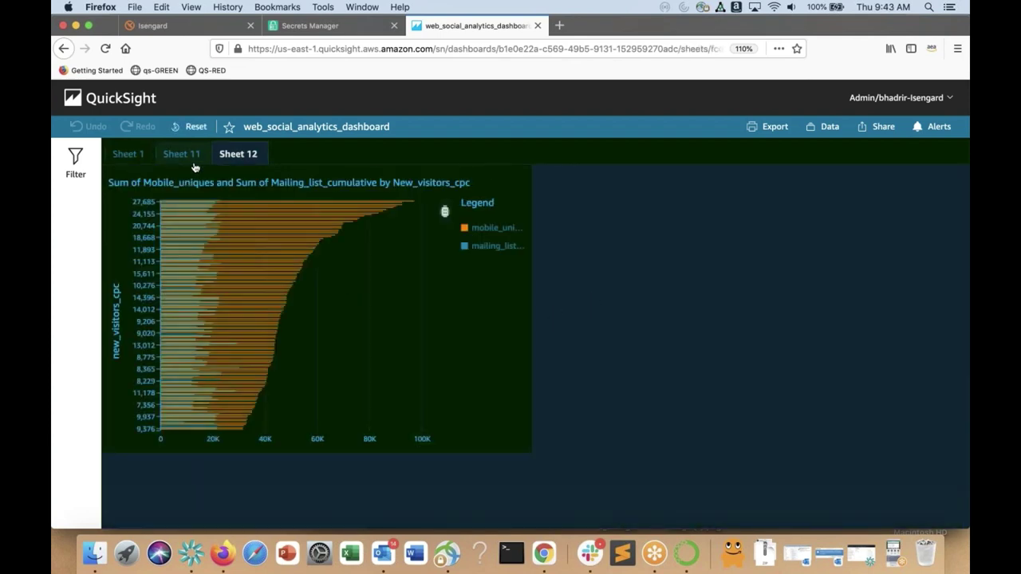
left_click(182, 154)
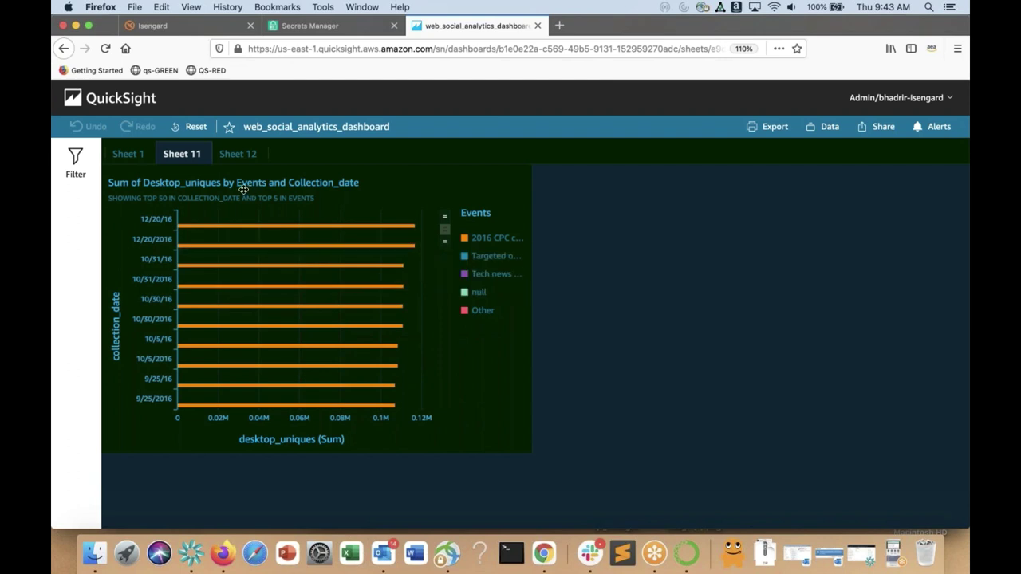
left_click(80, 99)
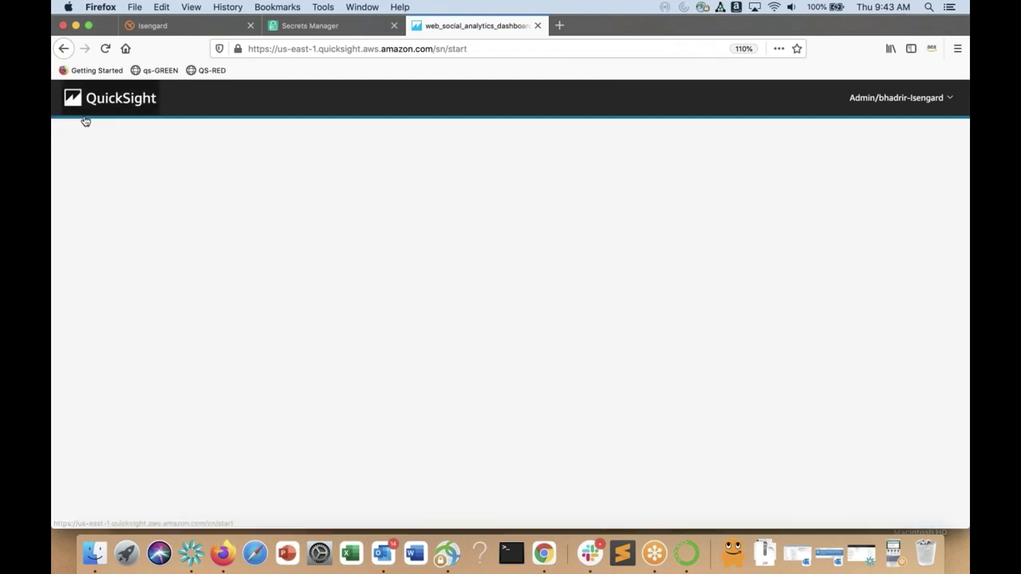
Switch back to Chrome and review the source objects in the Active Dashboards table, including web_social_analytics_dashboard.
left_click(543, 553)
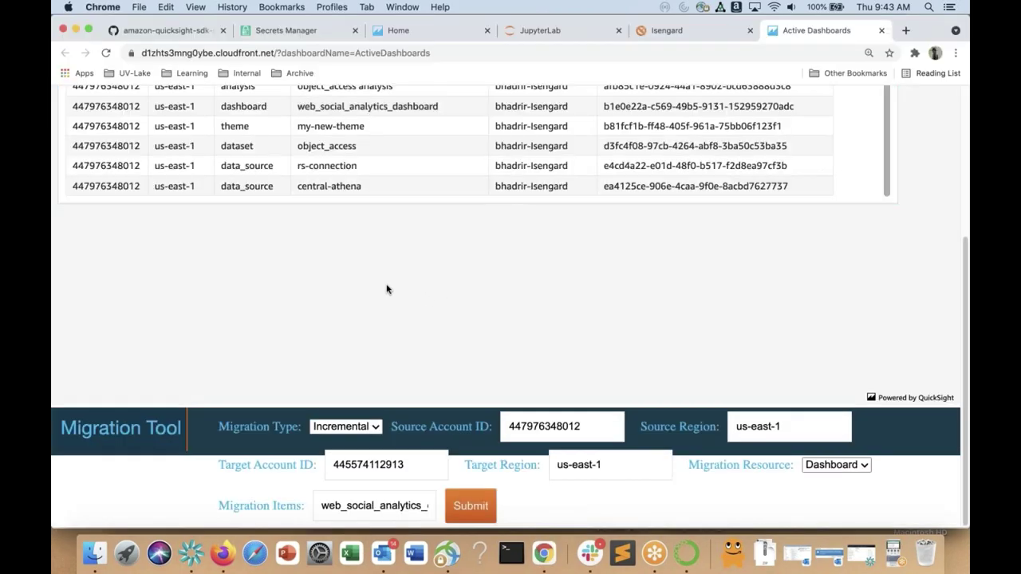
scroll(387, 290, "up", 4)
left_click(337, 260)
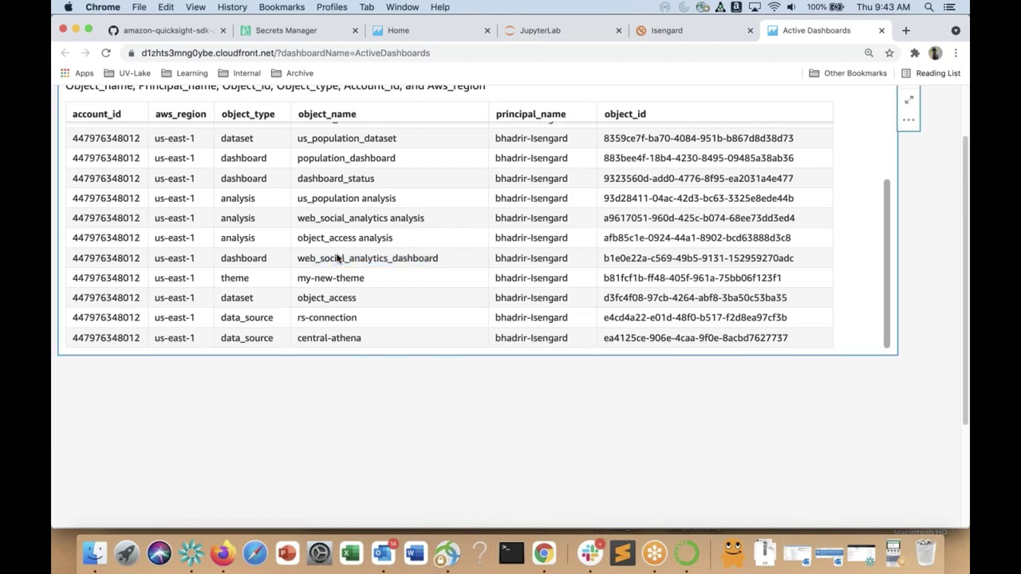
double_click(337, 260)
left_click(389, 264)
scroll(389, 263, "up", 5)
scroll(407, 379, "up", 2)
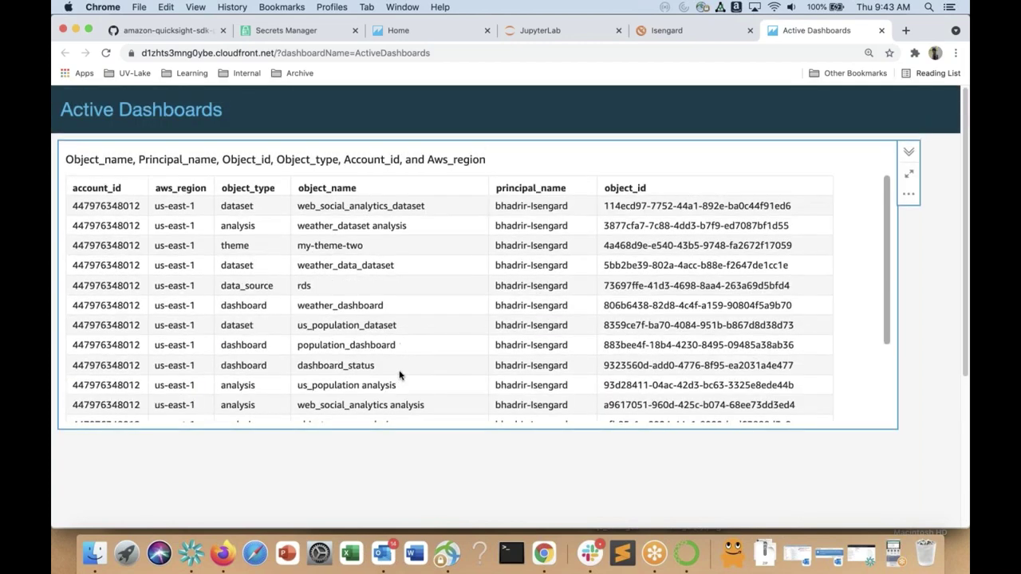
scroll(400, 372, "down", 5)
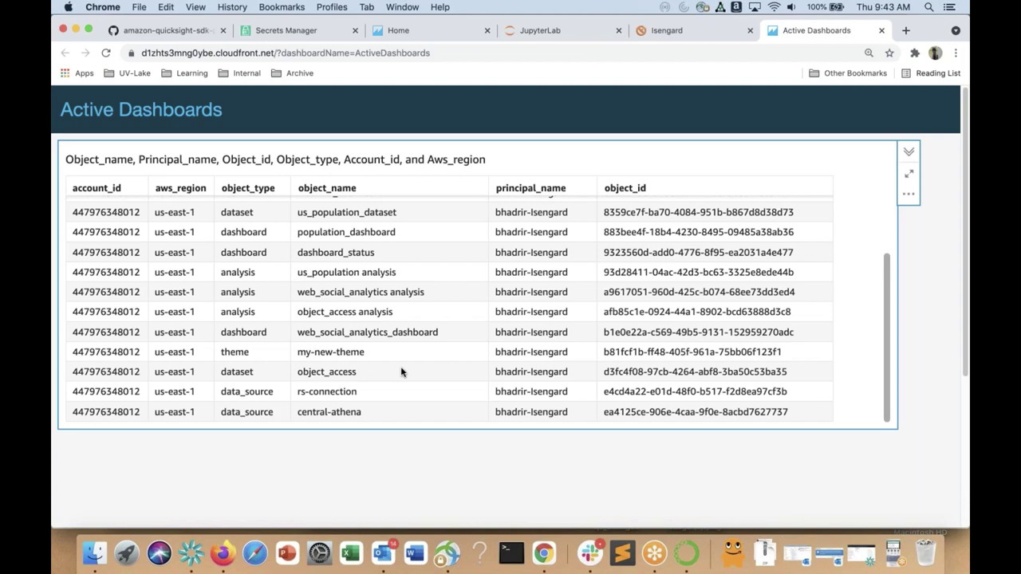
View the source account's dashboards list, then return to the Migration Tool and select the migration items text.
left_click(397, 33)
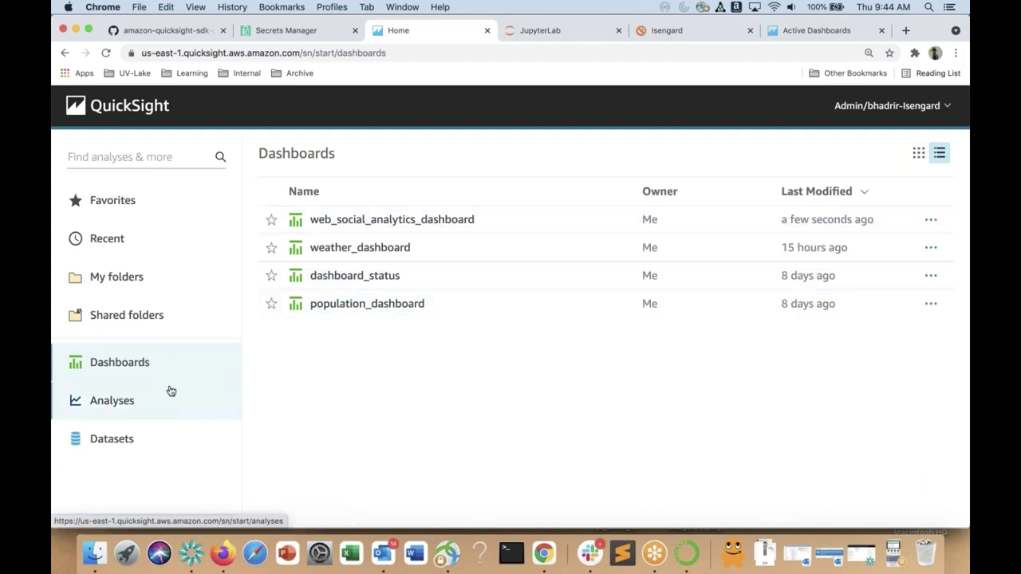
left_click(786, 30)
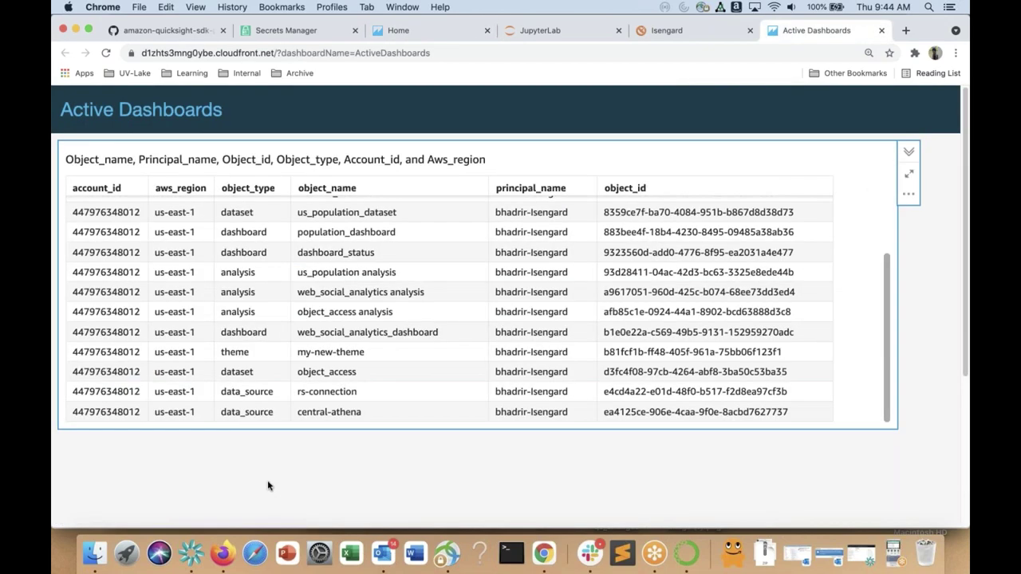
scroll(268, 486, "down", 3)
double_click(347, 508)
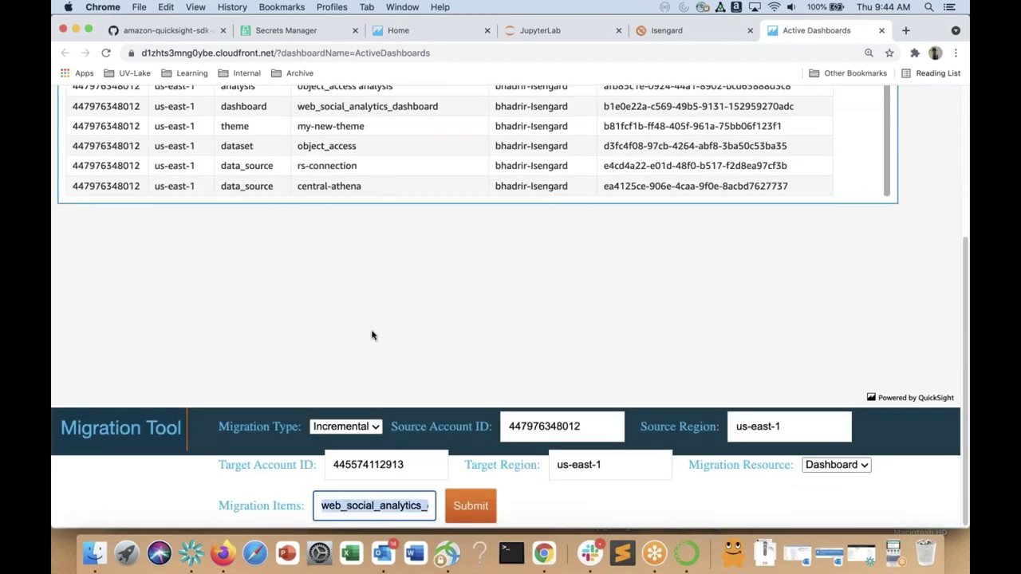
Deselect the migration items text, return to the Active Dashboards table and bring up the GoToWebinar Control Panel.
left_click(372, 335)
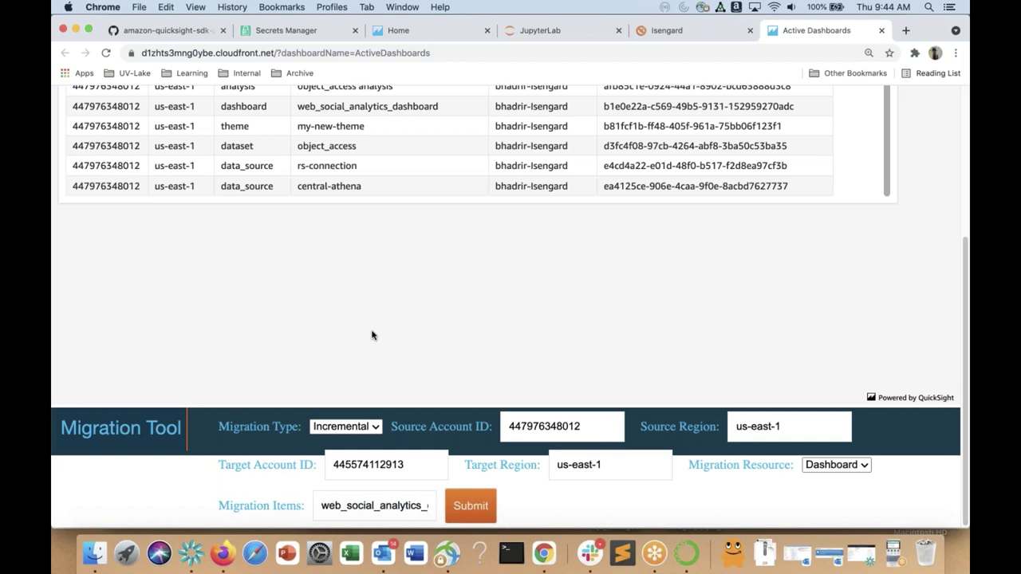
scroll(372, 335, "up", 3)
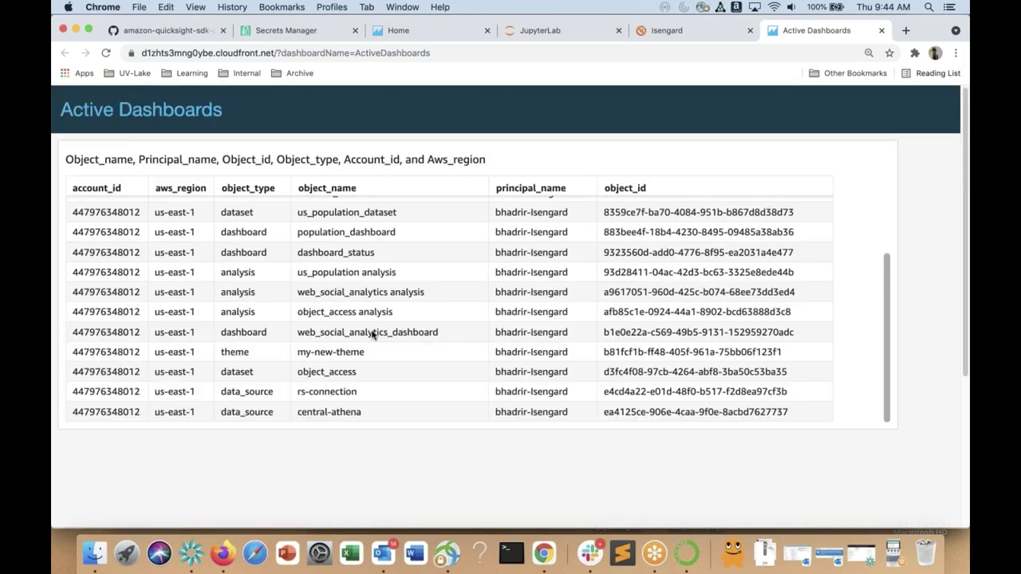
left_click(648, 556)
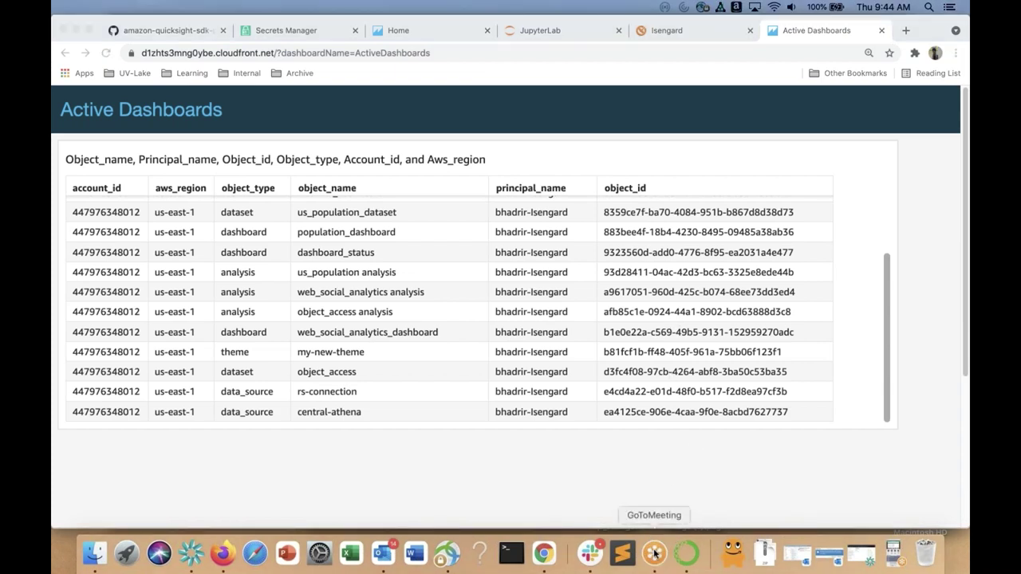
left_click(661, 459)
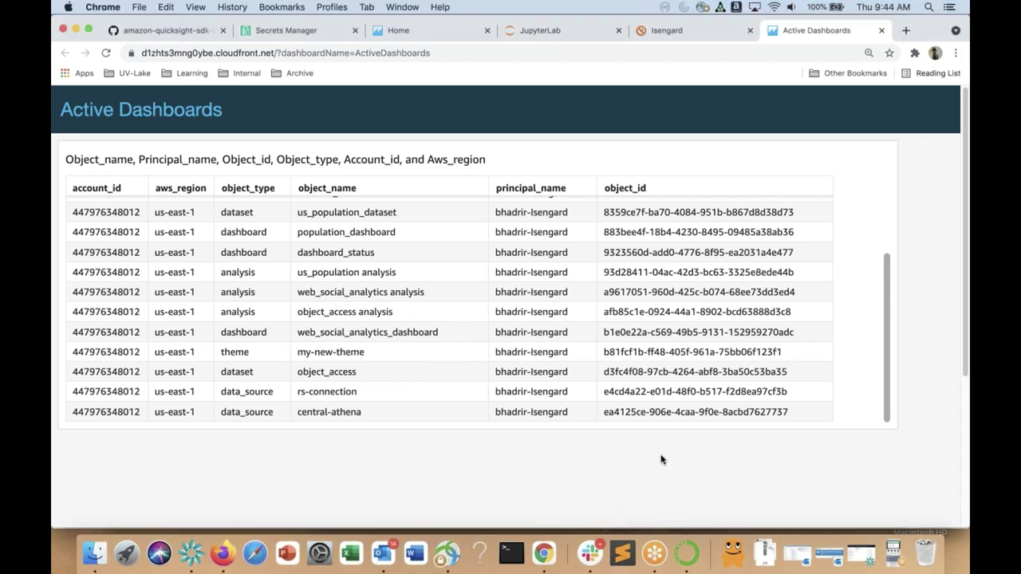
left_click(654, 553)
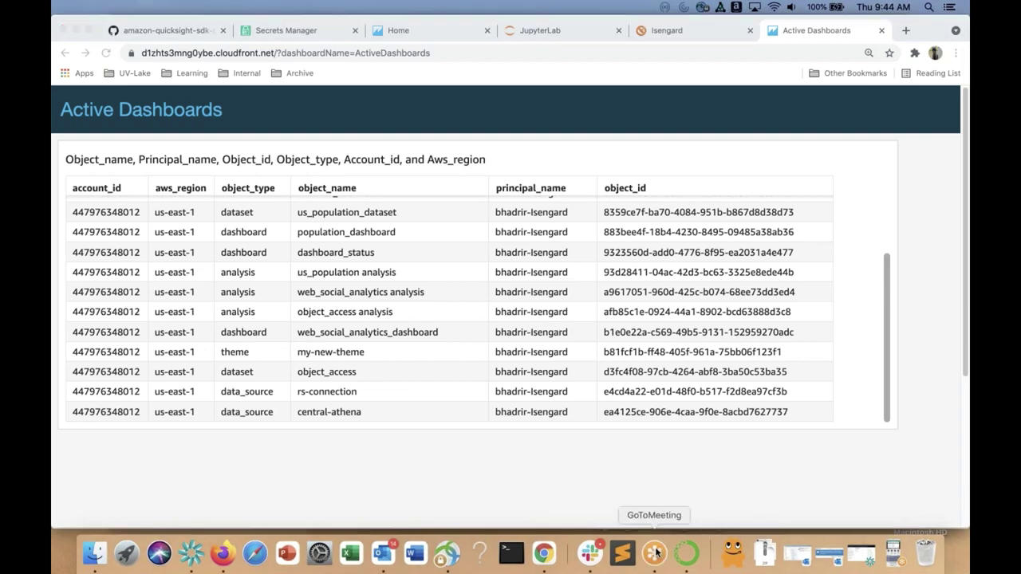
right_click(654, 552)
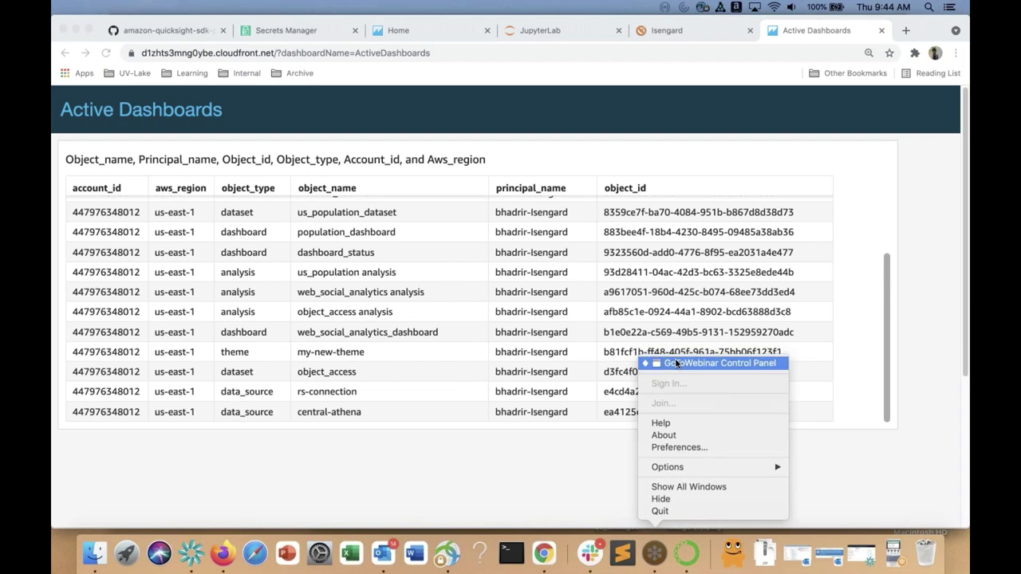
left_click(677, 363)
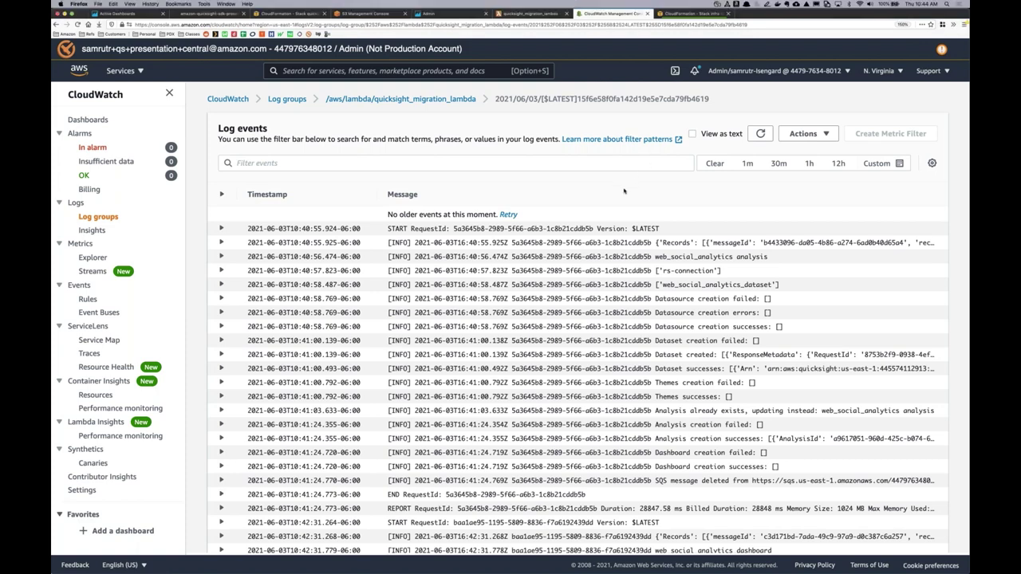
Skim the CloudWatch log events, view the quicksight_migration_lambda function page and return to its log events.
scroll(623, 191, "down", 2)
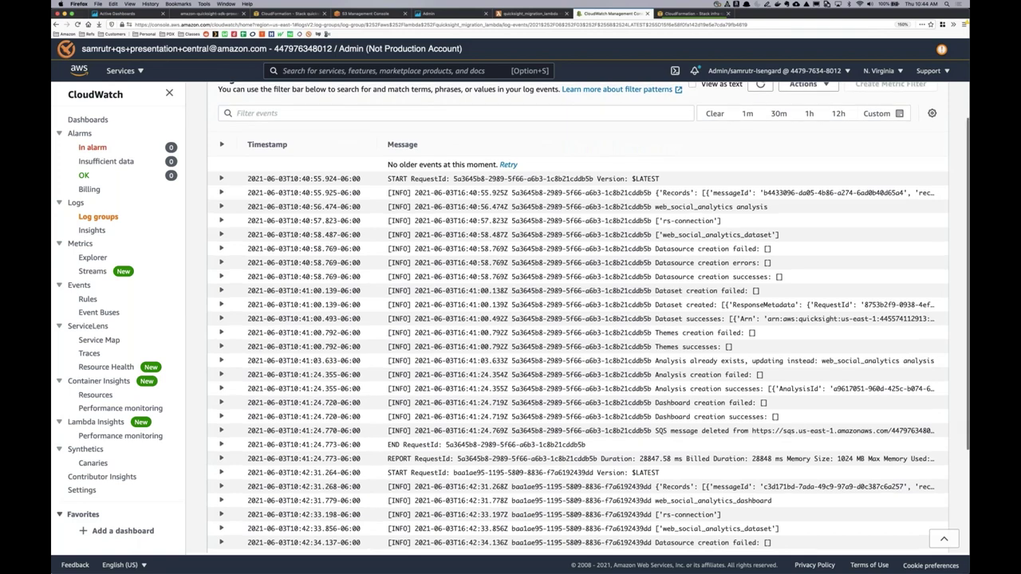
scroll(584, 377, "up", 2)
key("ctrl+shift+Tab")
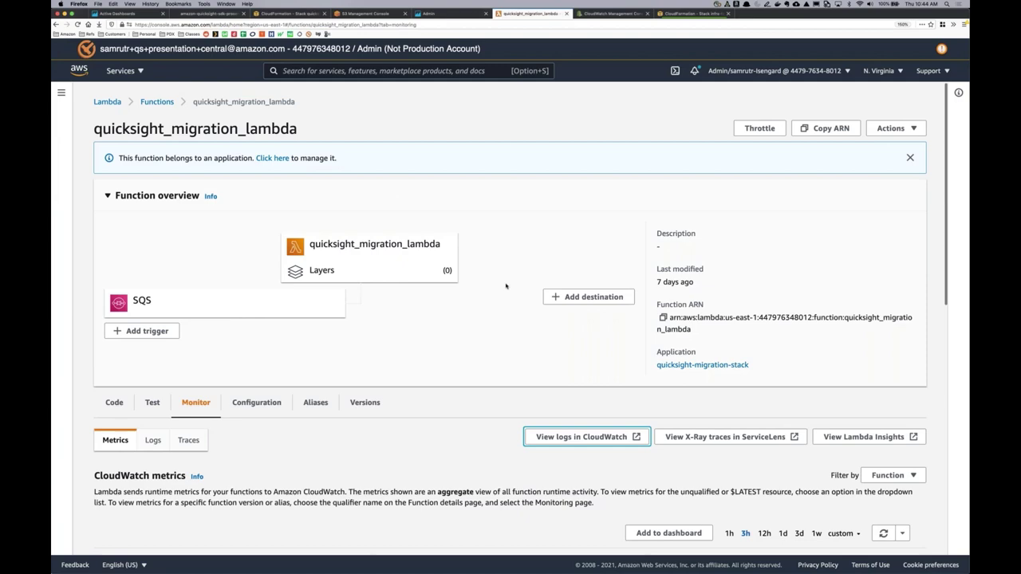
left_click(624, 15)
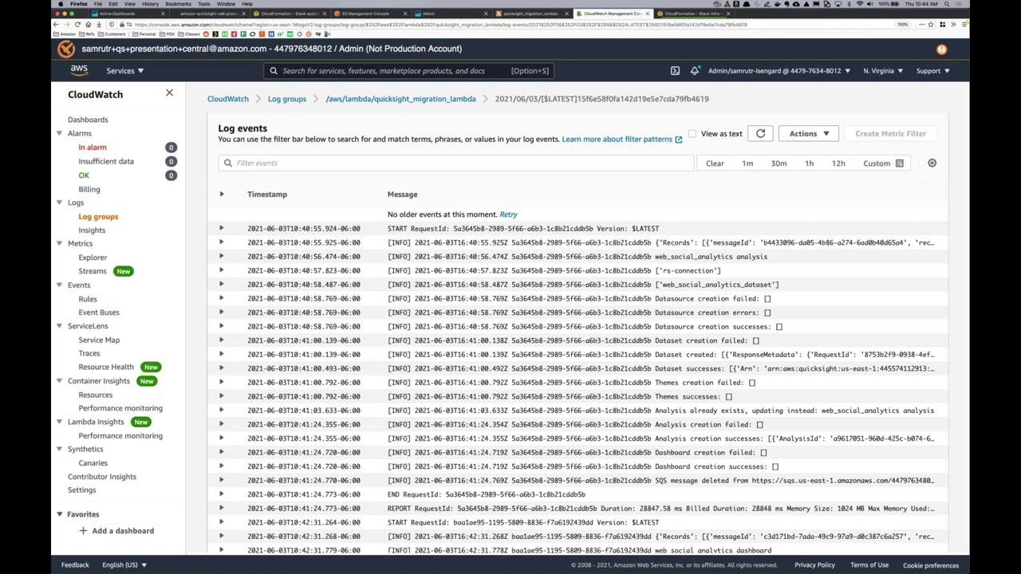
Examine the log events of the web_social_analytics analysis migration, highlighting the rs-connection data source and the web_social_analytics_dataset entry.
scroll(588, 319, "down", 1)
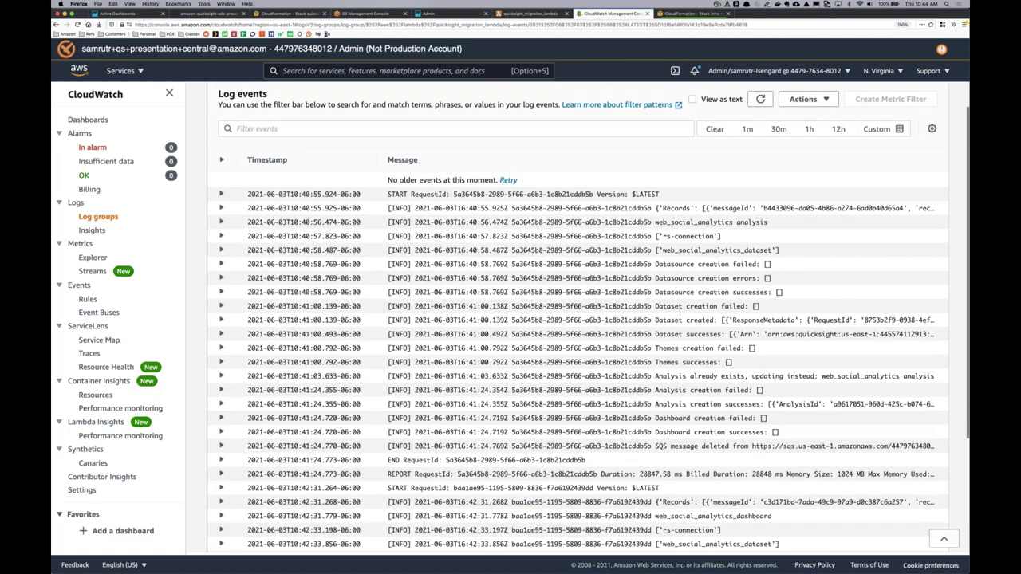
scroll(587, 319, "down", 1)
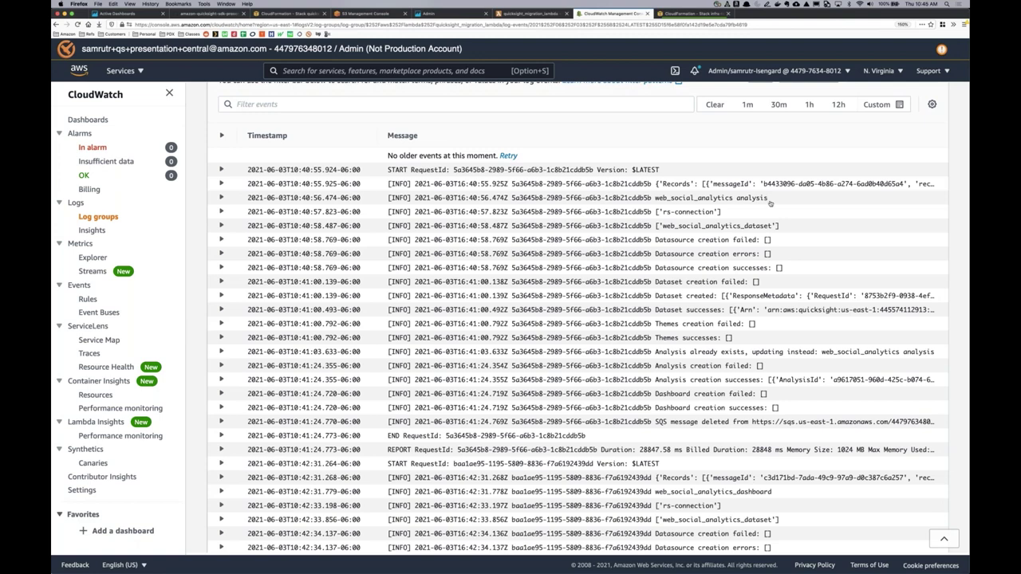
left_click_drag(720, 212, 658, 213)
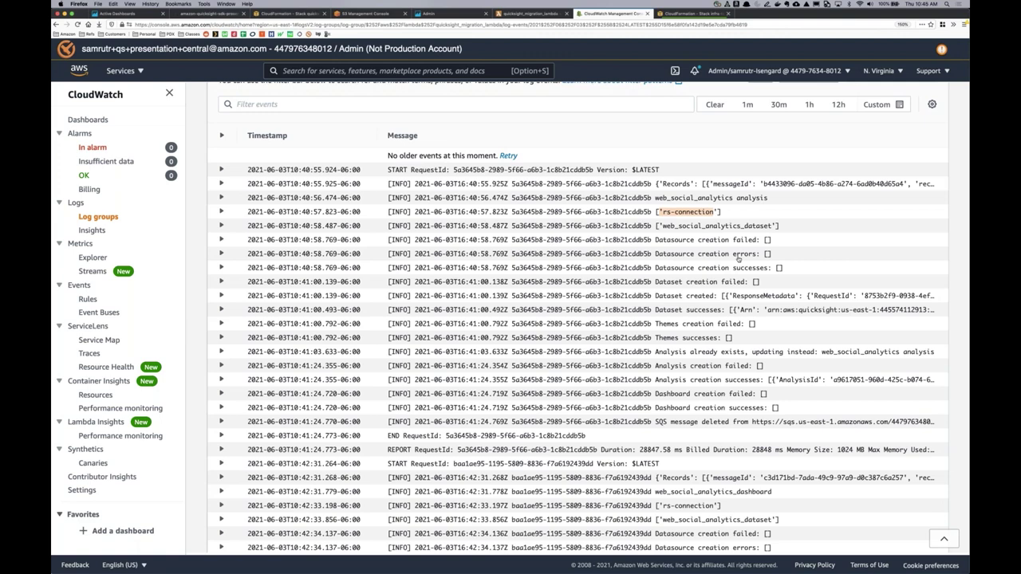
left_click_drag(774, 227, 663, 227)
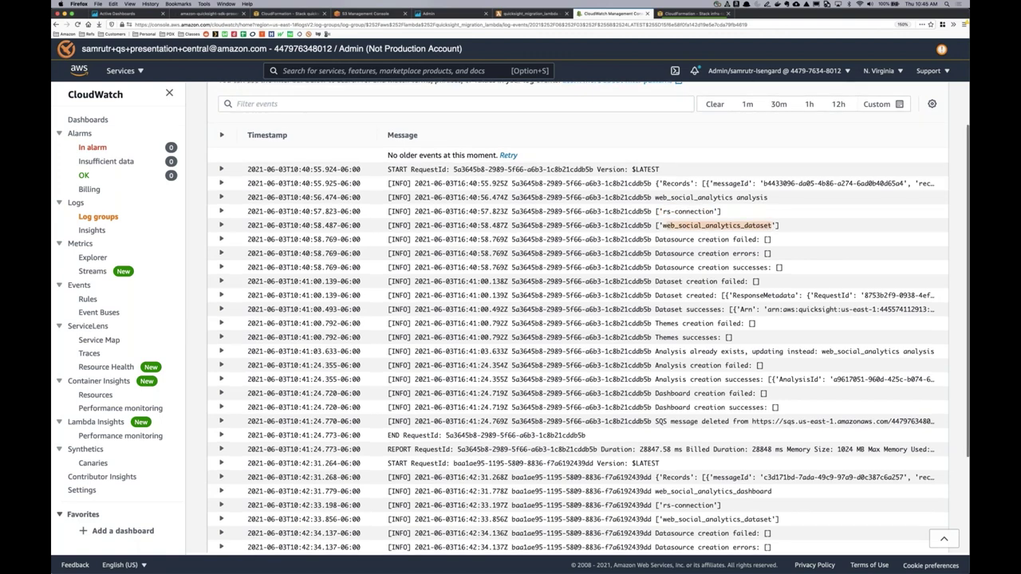
scroll(751, 281, "down", 1)
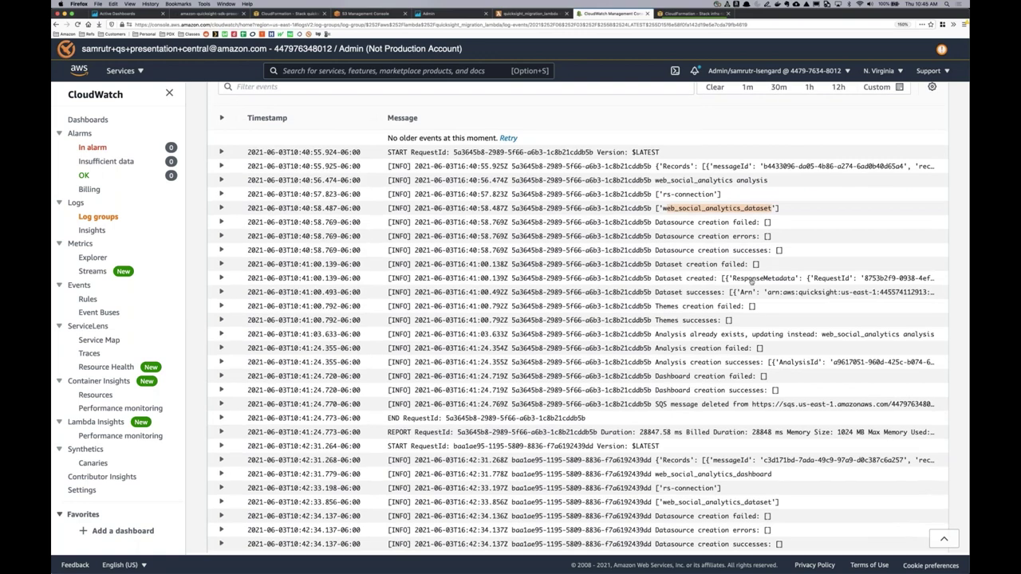
Expand the "Dataset created" and "Dataset successes" log events of the analysis migration and read their details.
left_click(751, 281)
scroll(750, 287, "down", 3)
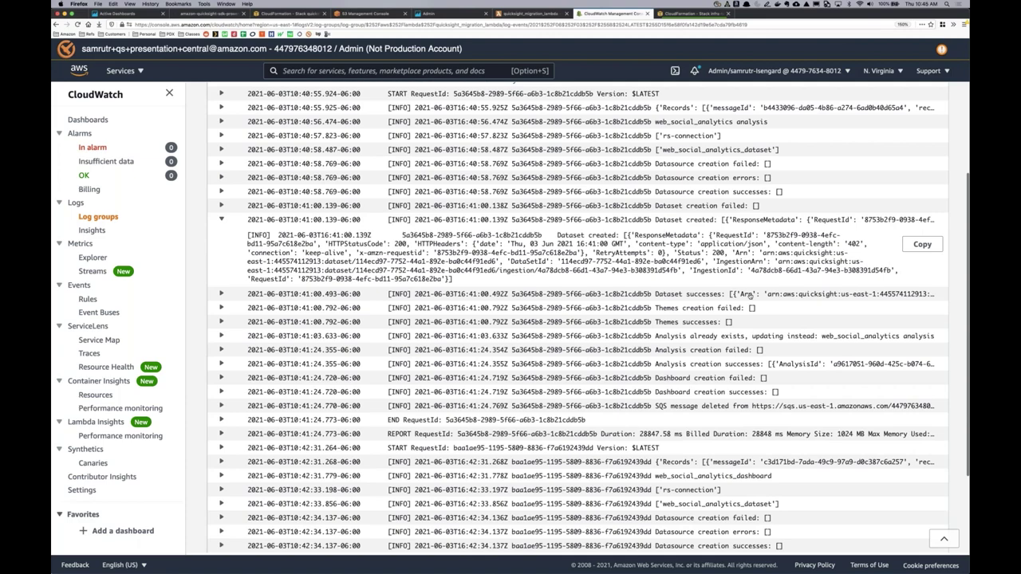
left_click(750, 294)
scroll(750, 294, "down", 6)
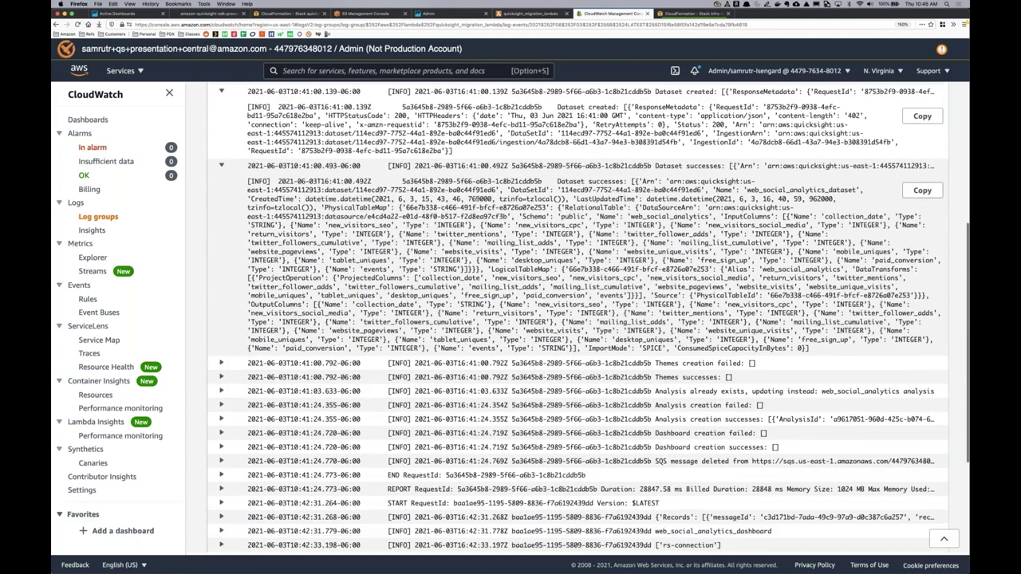
Expand the "Analysis already exists, updating instead" and "SQS message deleted" log events of the analysis migration.
scroll(586, 319, "down", 4)
scroll(586, 319, "down", 2)
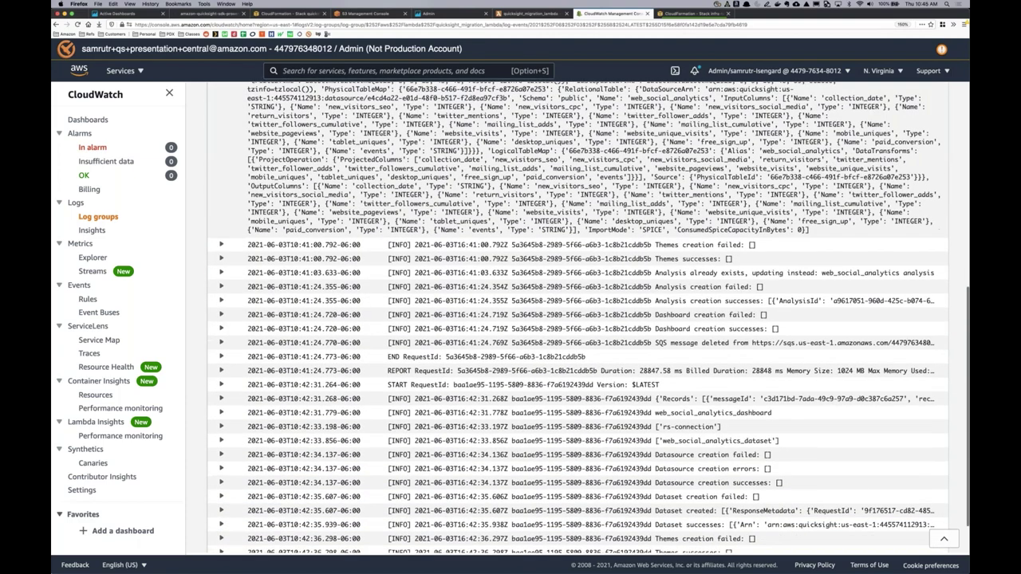
scroll(586, 319, "down", 3)
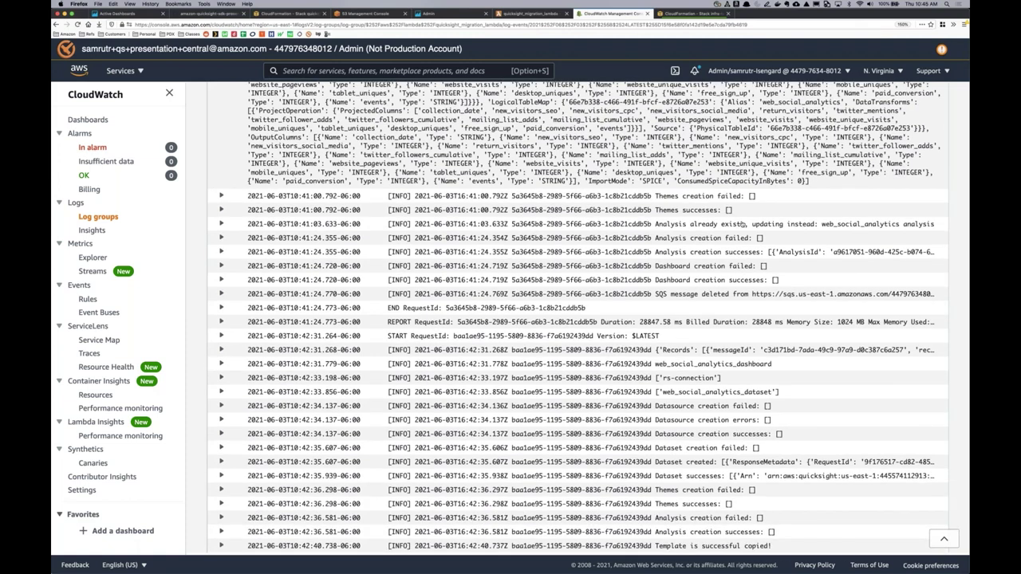
left_click(742, 225)
scroll(738, 244, "down", 1)
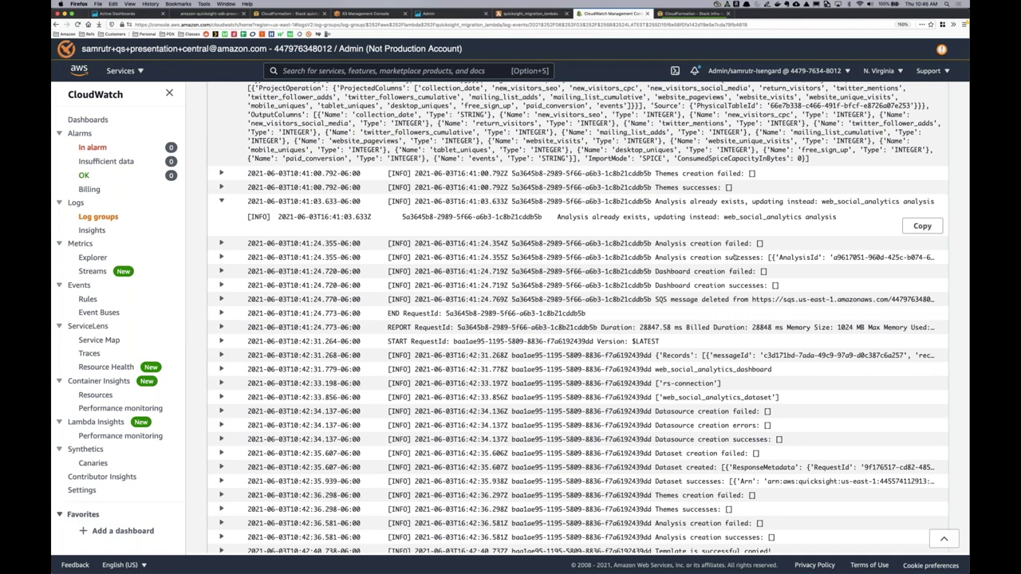
scroll(736, 257, "down", 3)
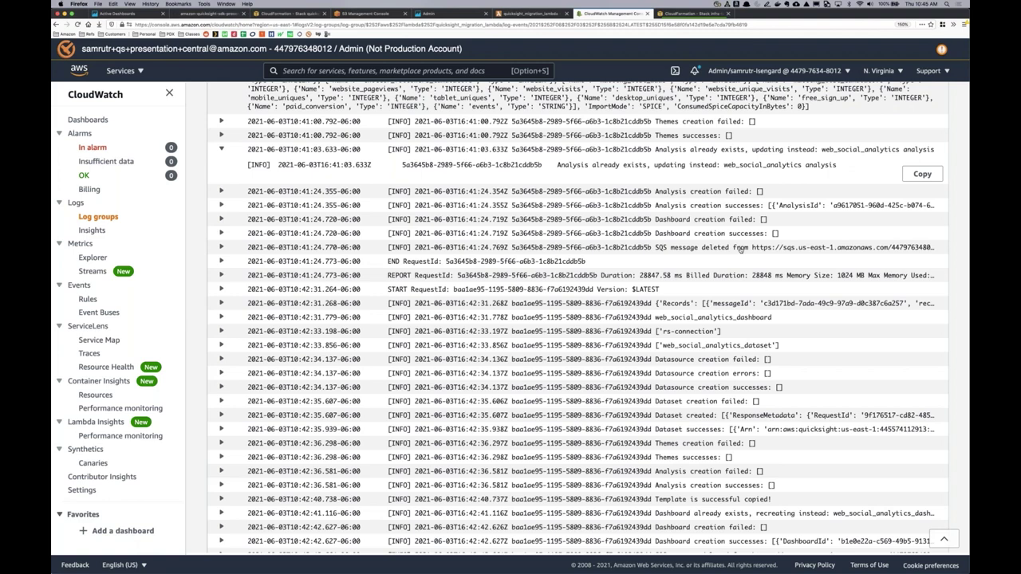
left_click(741, 250)
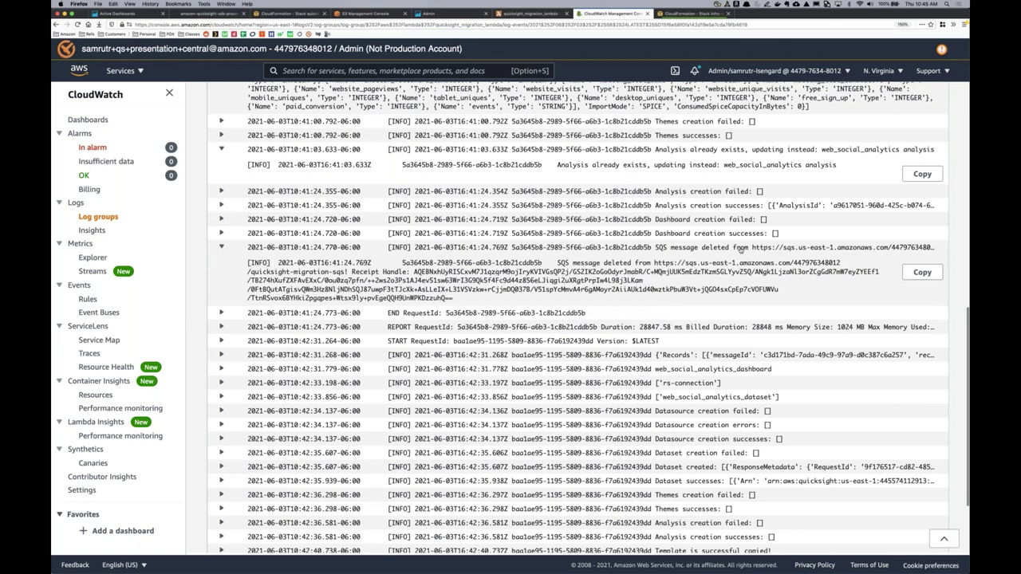
In the dashboard migration run, expand the log events for web_social_analytics_dashboard, "Dashboard already exists, recreating instead" and "SQS message deleted".
scroll(740, 250, "down", 1)
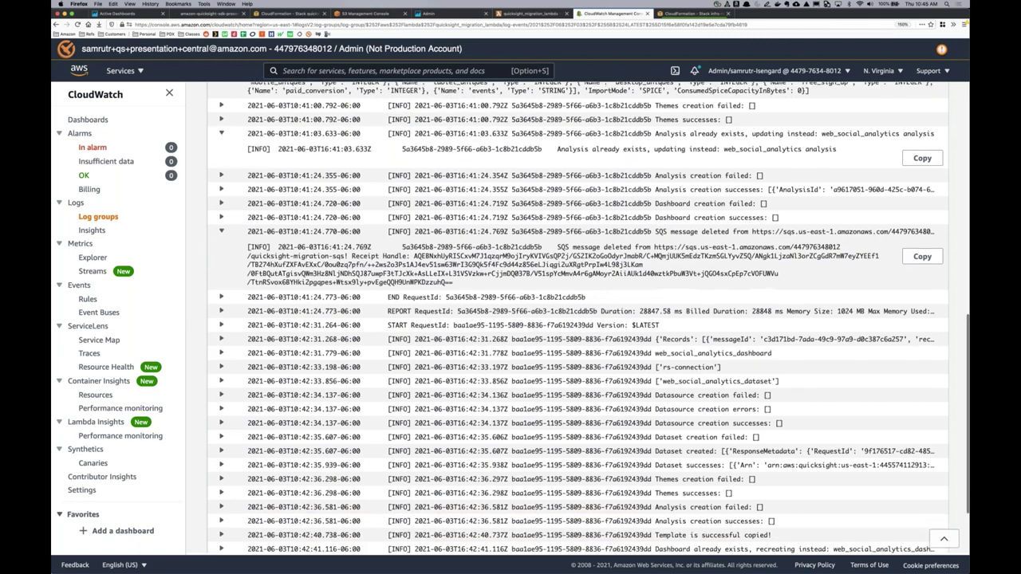
scroll(579, 319, "down", 2)
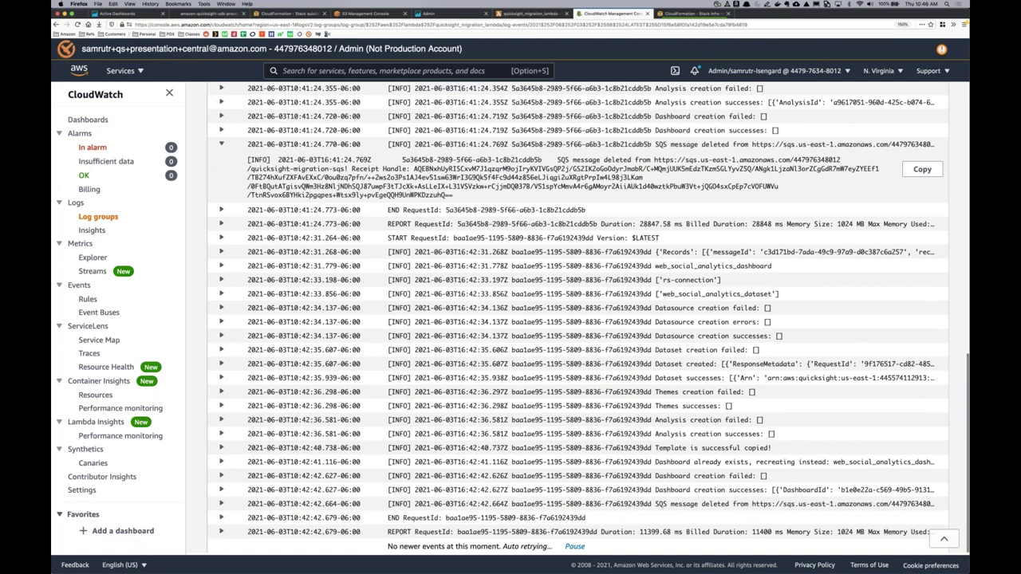
left_click(742, 268)
scroll(745, 295, "down", 1)
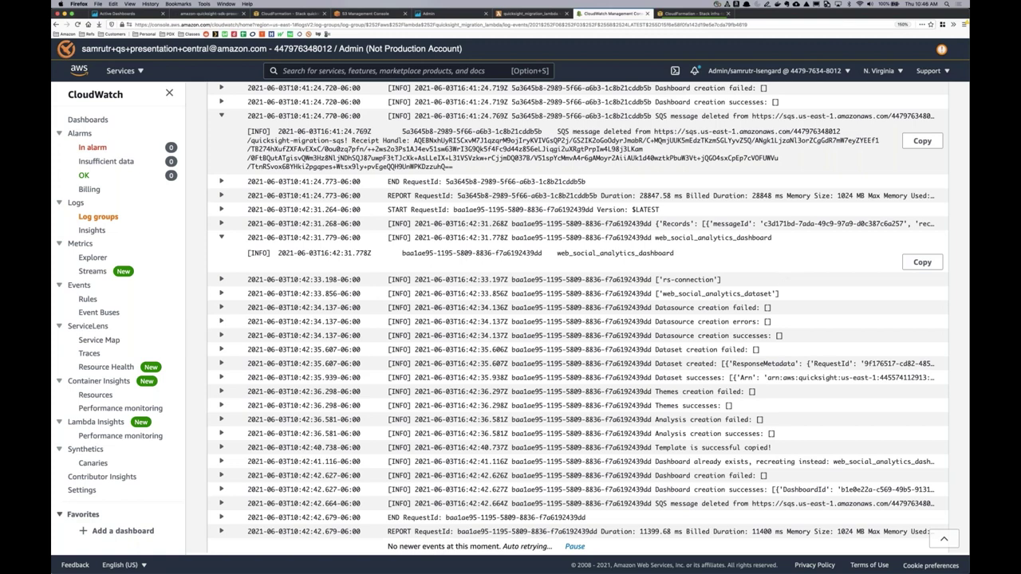
left_click(221, 462)
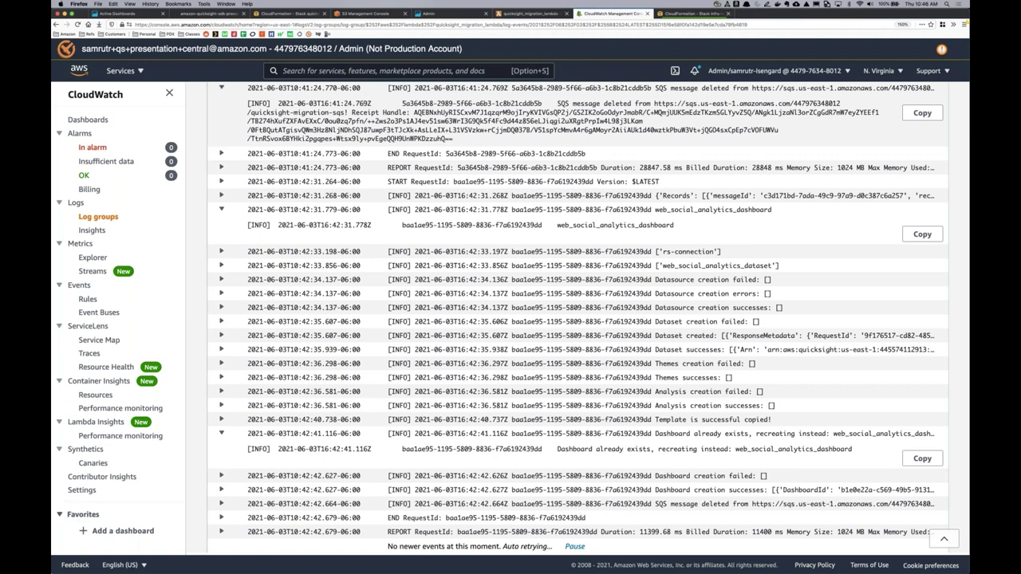
left_click(718, 504)
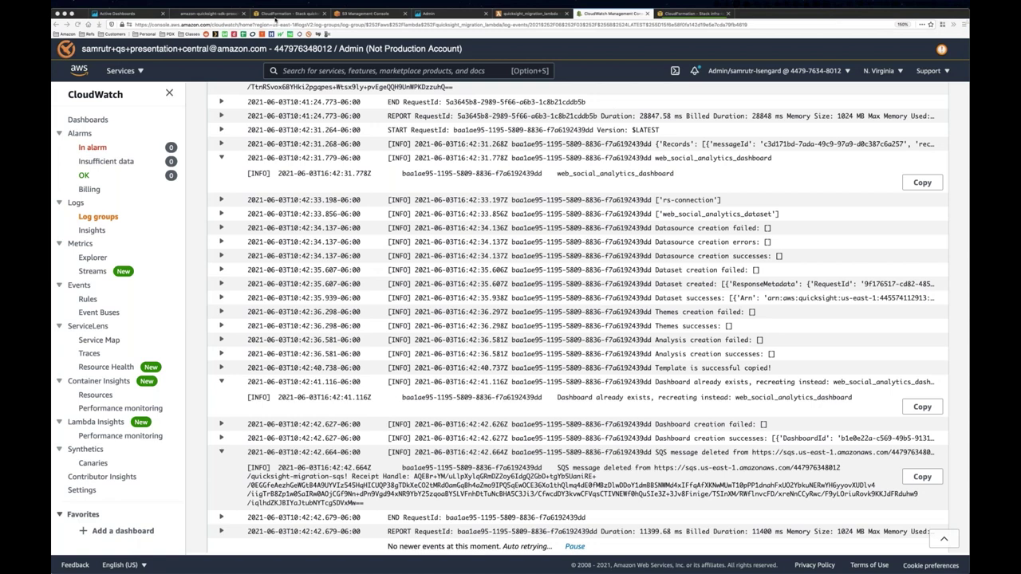
Switch to the amazon-quicksight-sdk-proserve GitHub repository, open the cdk folder in Migration-scripts and select the page address.
left_click(209, 14)
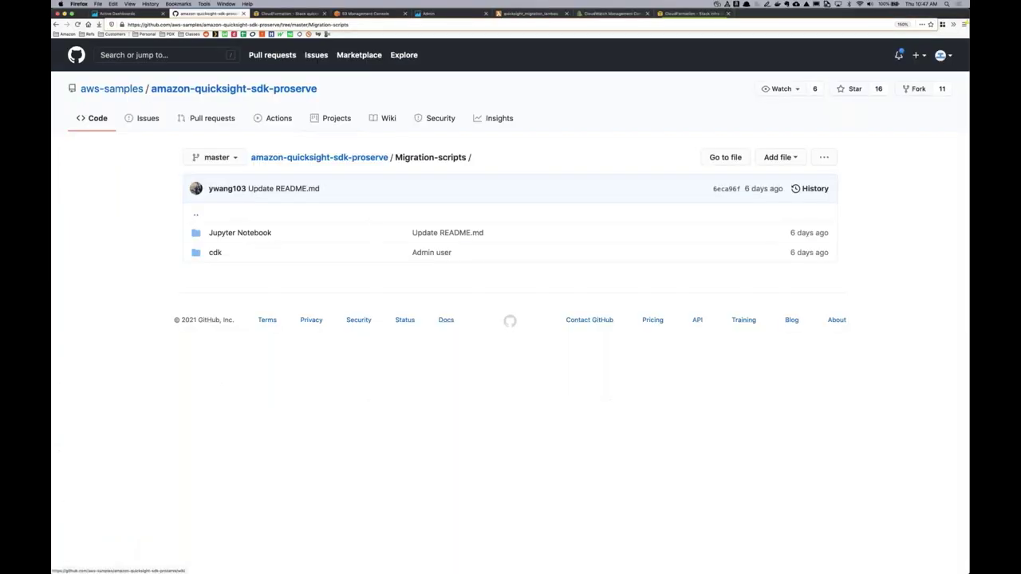
left_click(378, 24)
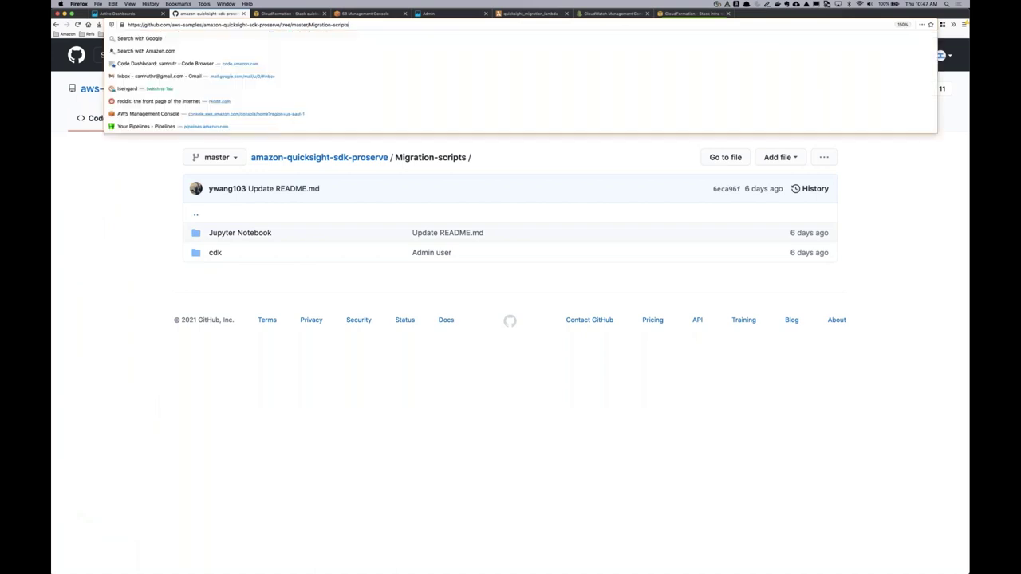
key("Escape")
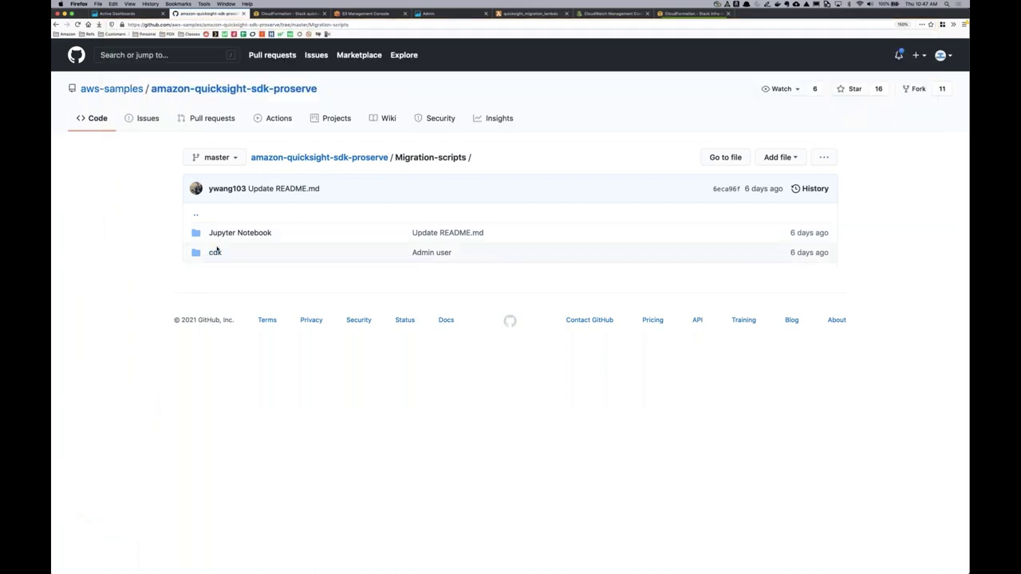
left_click(215, 252)
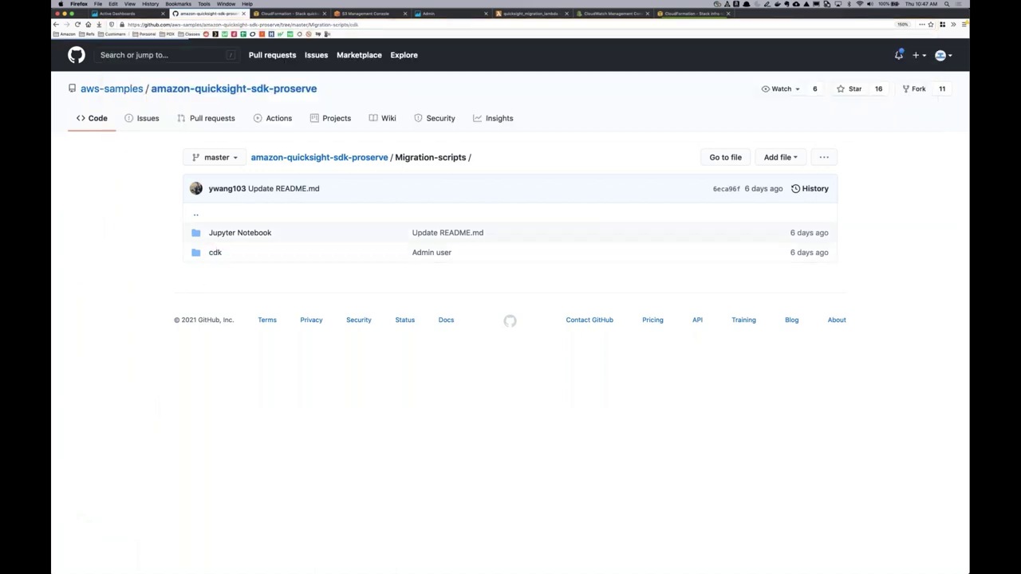
key("super+l")
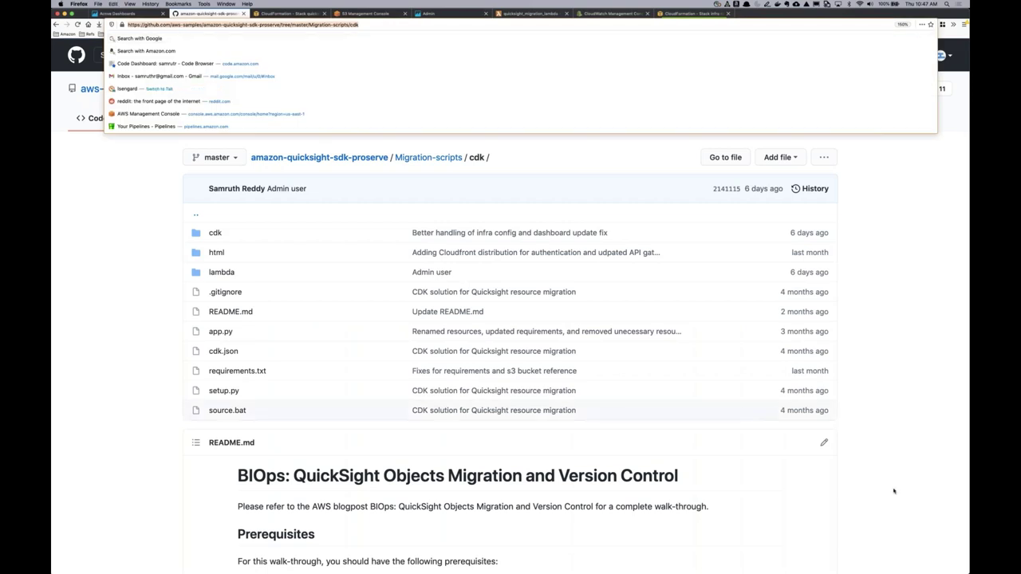
left_click(926, 446)
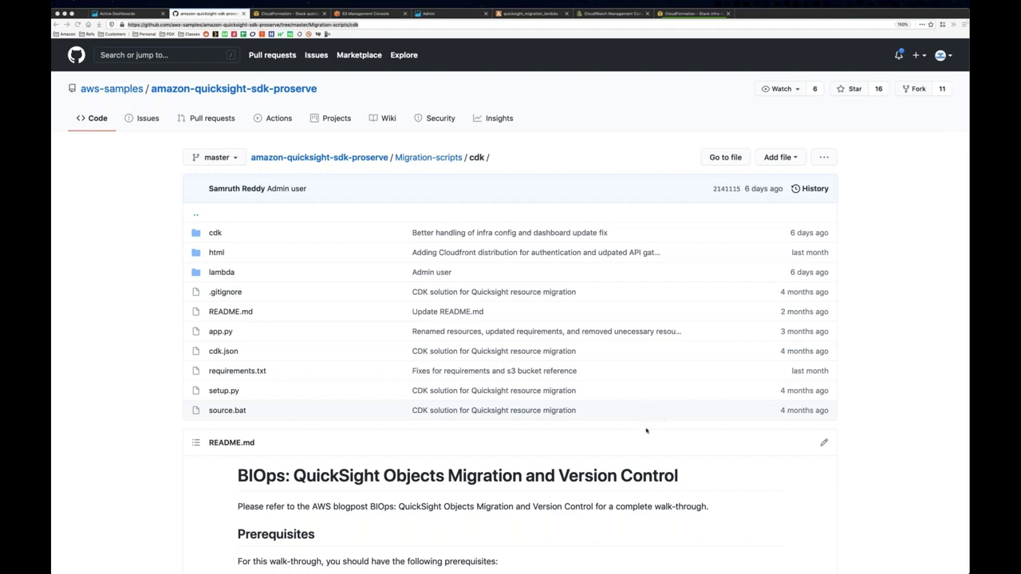
scroll(647, 431, "up", 1)
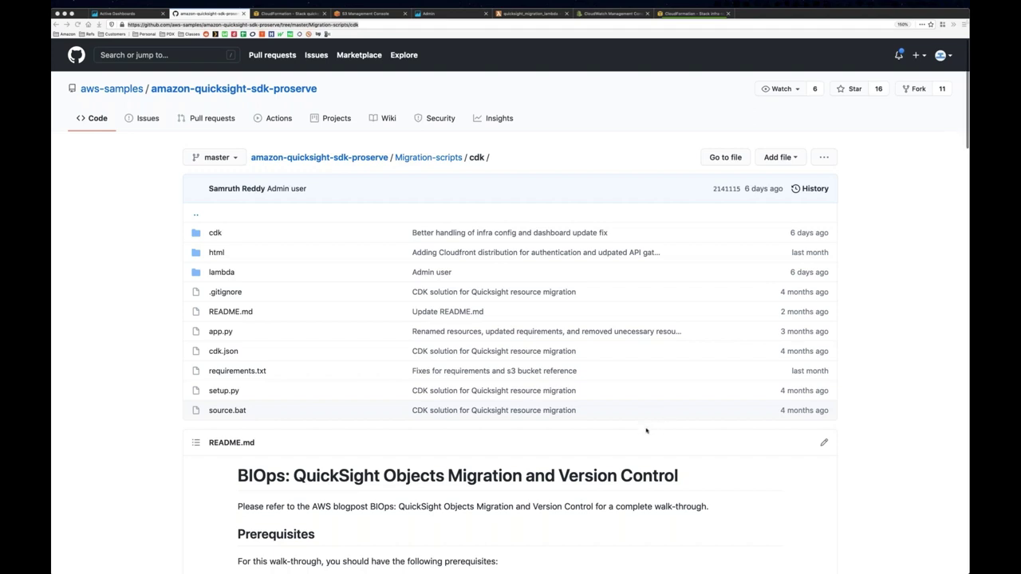